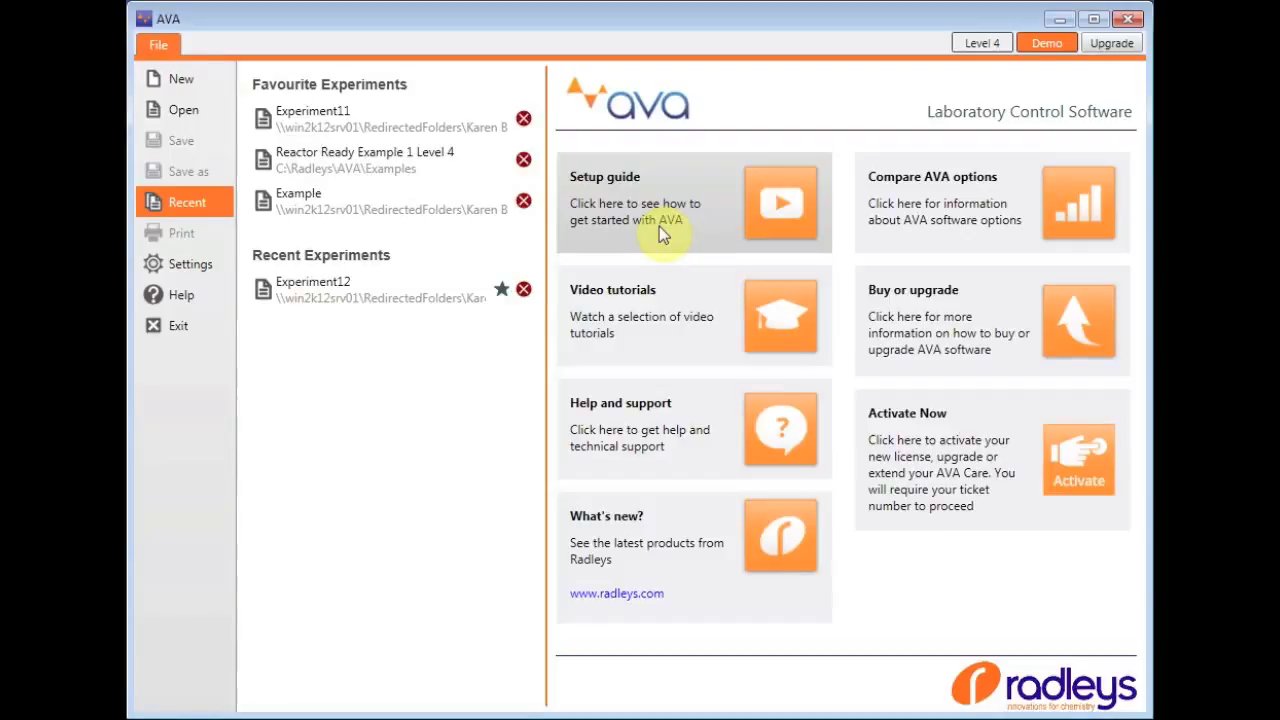
Step: Create a new experiment from the Circulator & Stirrer setup showing a single jacketed vessel in an upright two-post frame
click(181, 82)
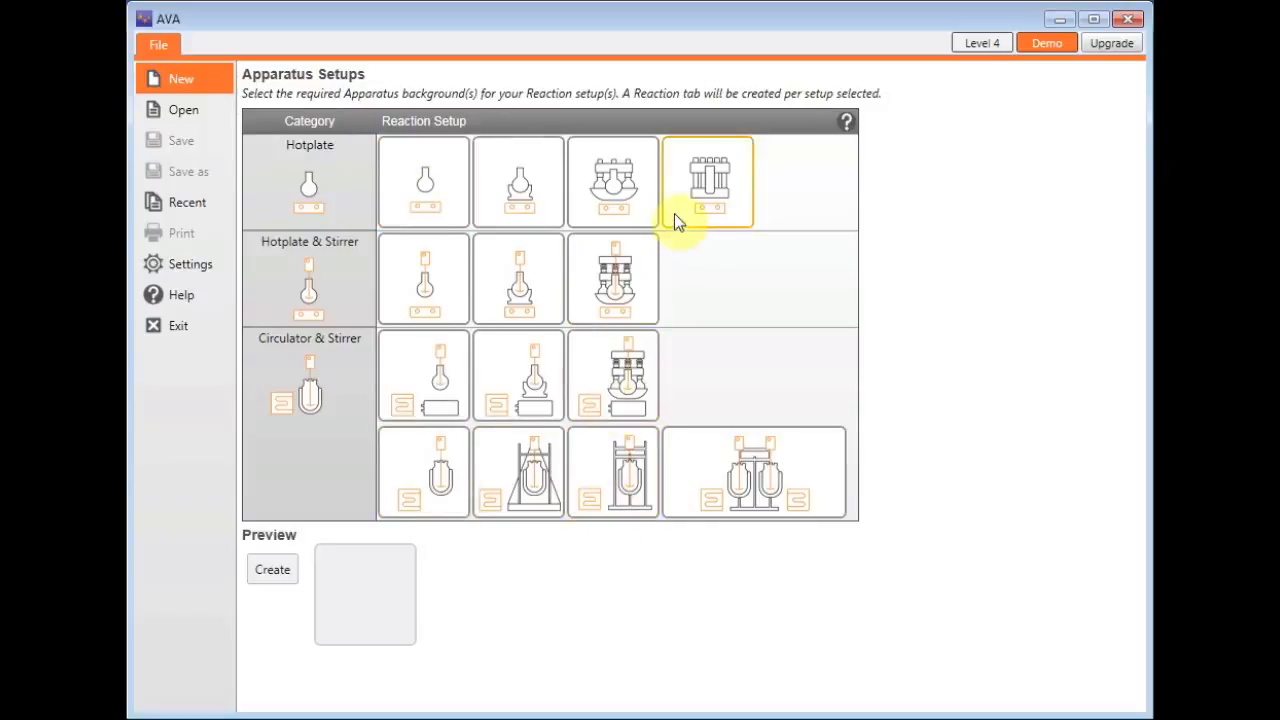
click(624, 470)
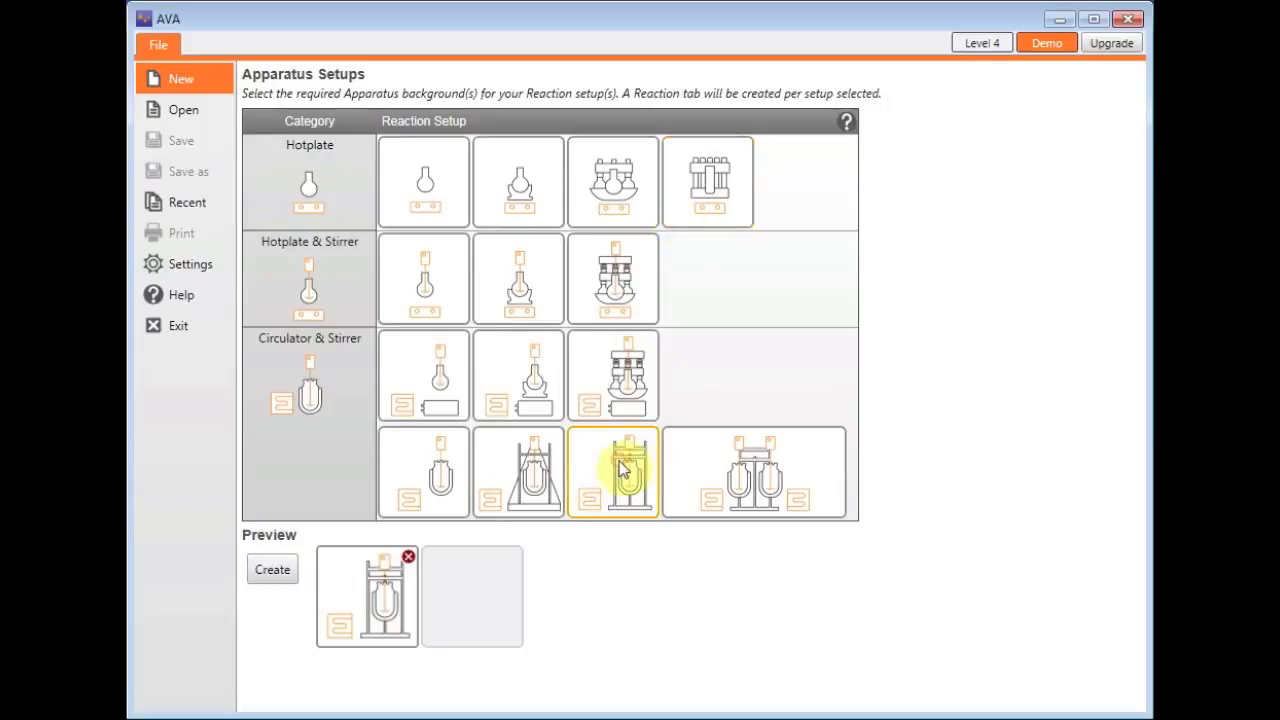
click(276, 578)
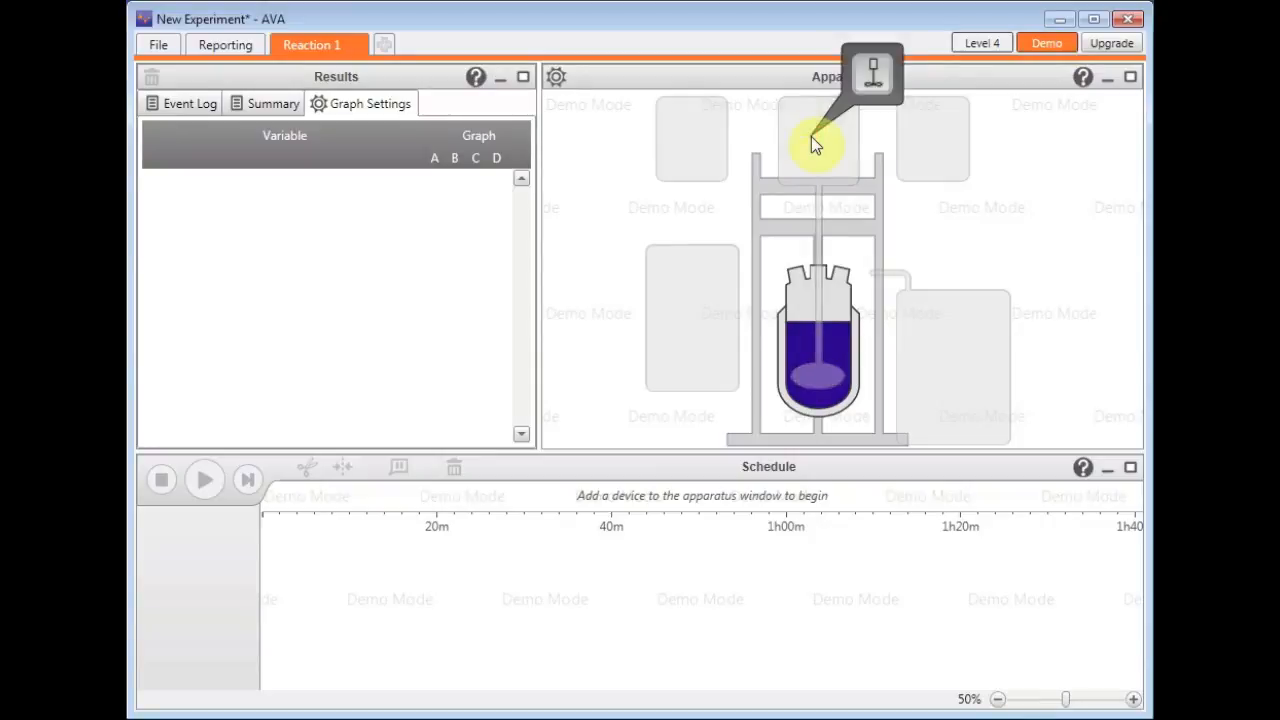
Step: Add a Radleys RS stirrer above the vessel and a Huber Pilot circulator beside it, keeping their default settings
click(878, 66)
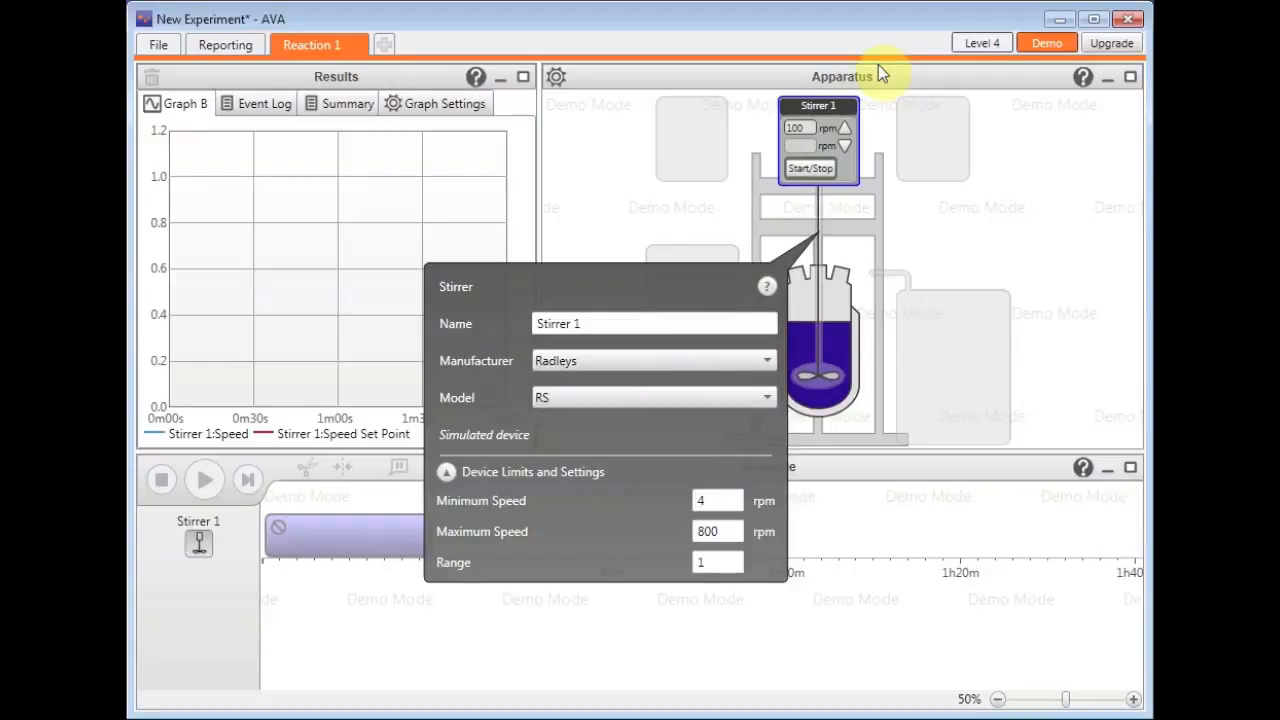
click(629, 220)
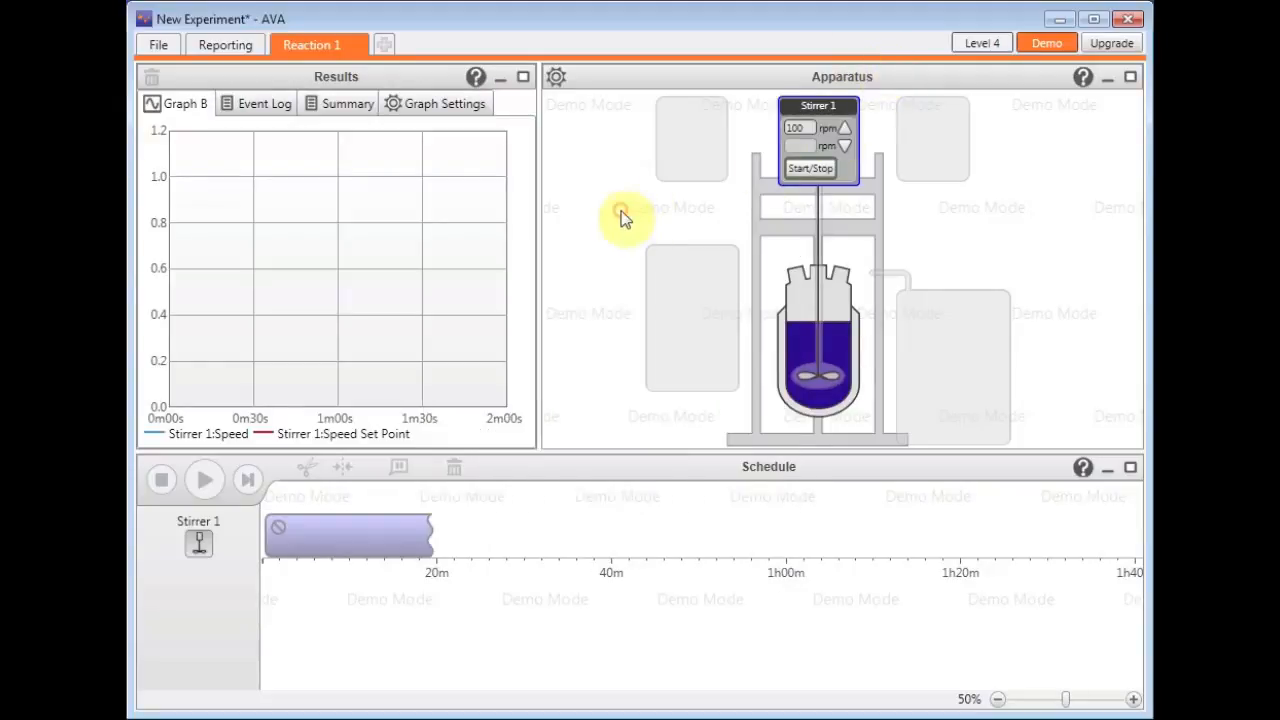
click(696, 274)
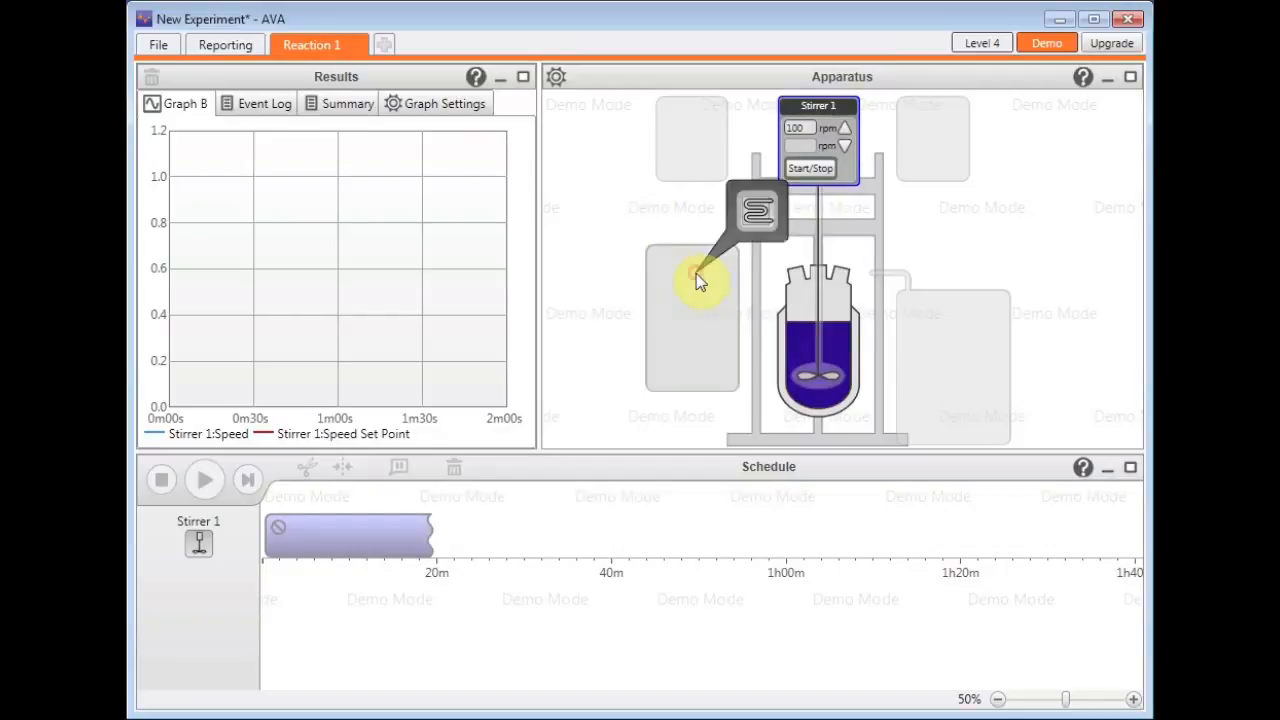
click(765, 215)
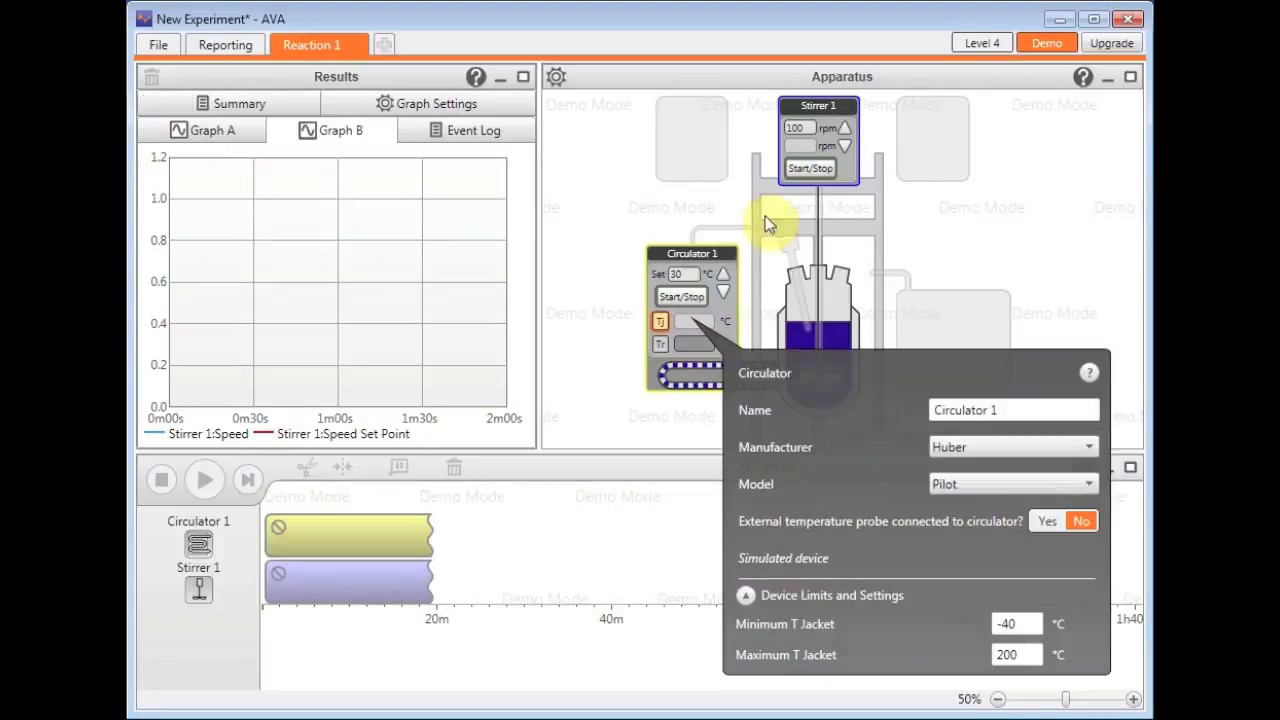
click(960, 244)
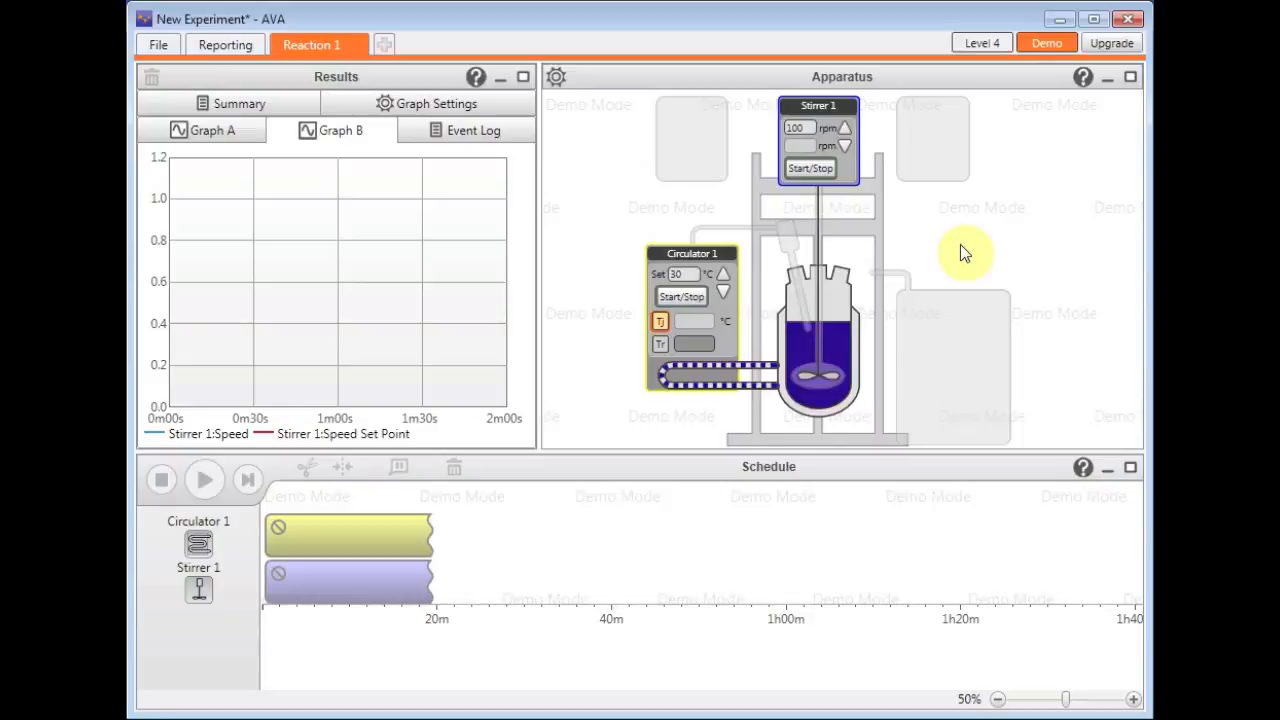
Step: Set the circulator's external temperature probe option to Yes
click(730, 271)
click(1045, 521)
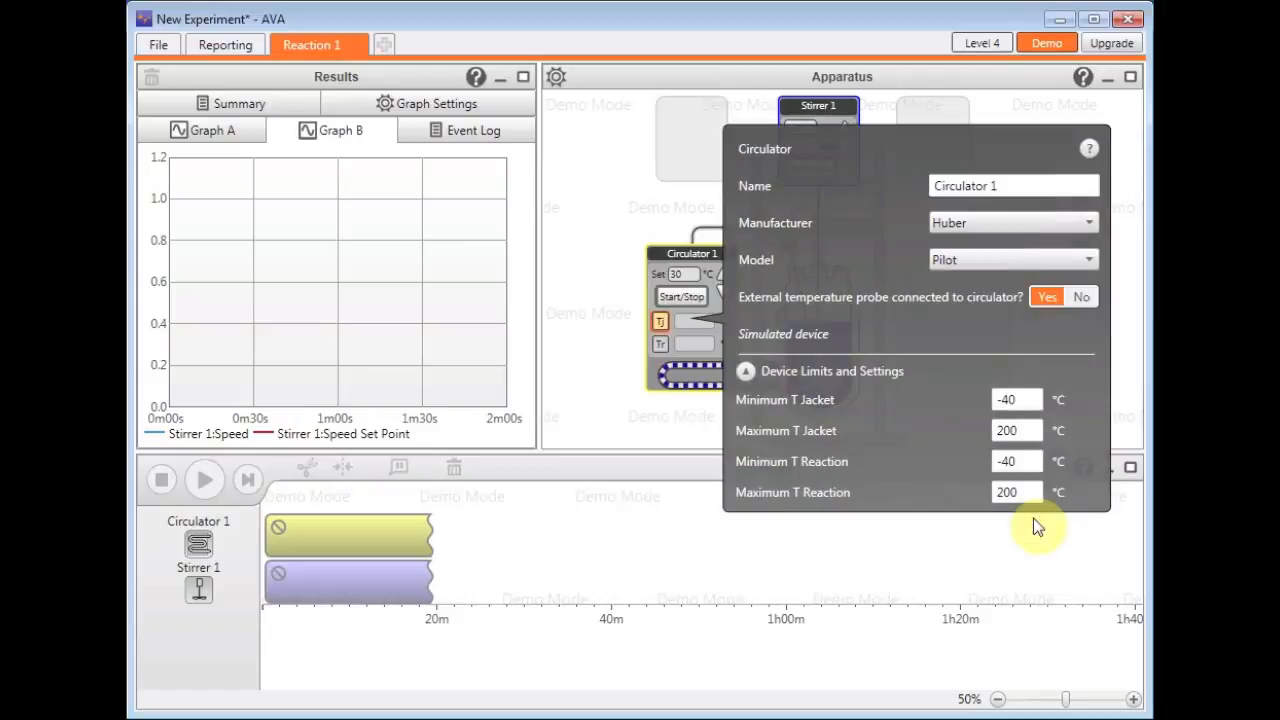
click(1033, 518)
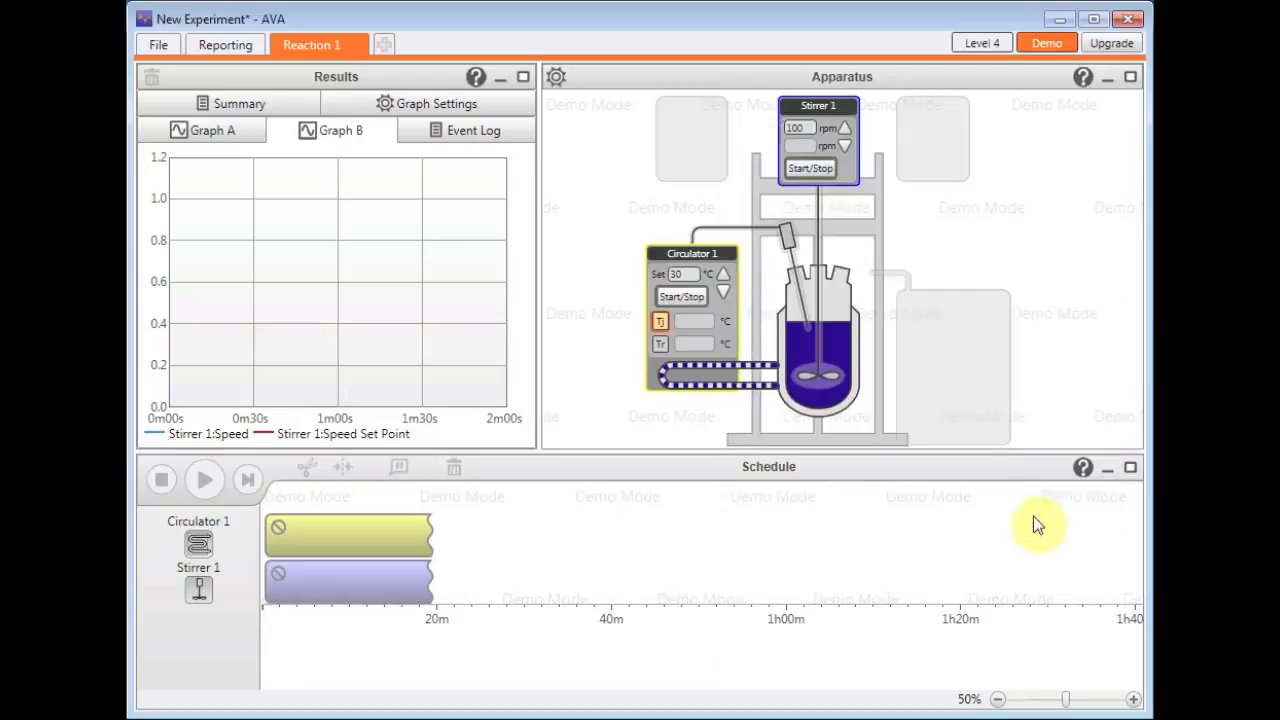
Step: Add a Watson Marlow 323Du pump with default settings to the apparatus and attach a balance to it
click(947, 364)
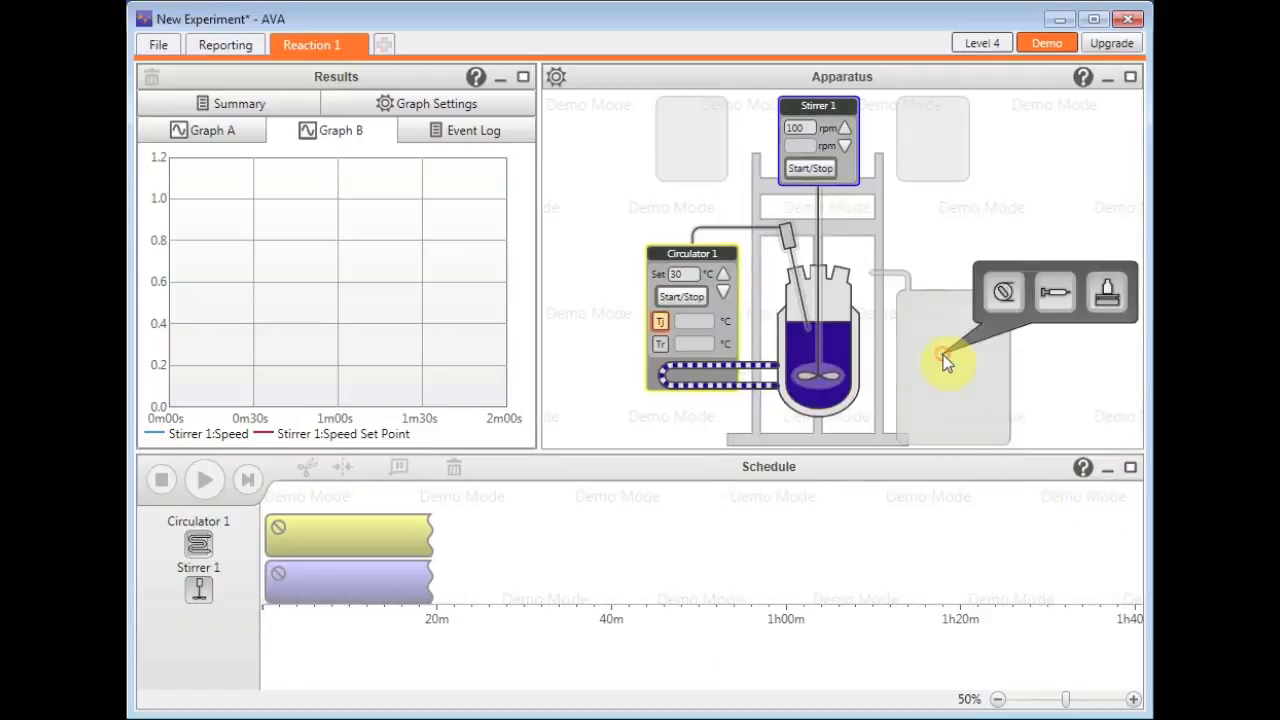
click(1008, 292)
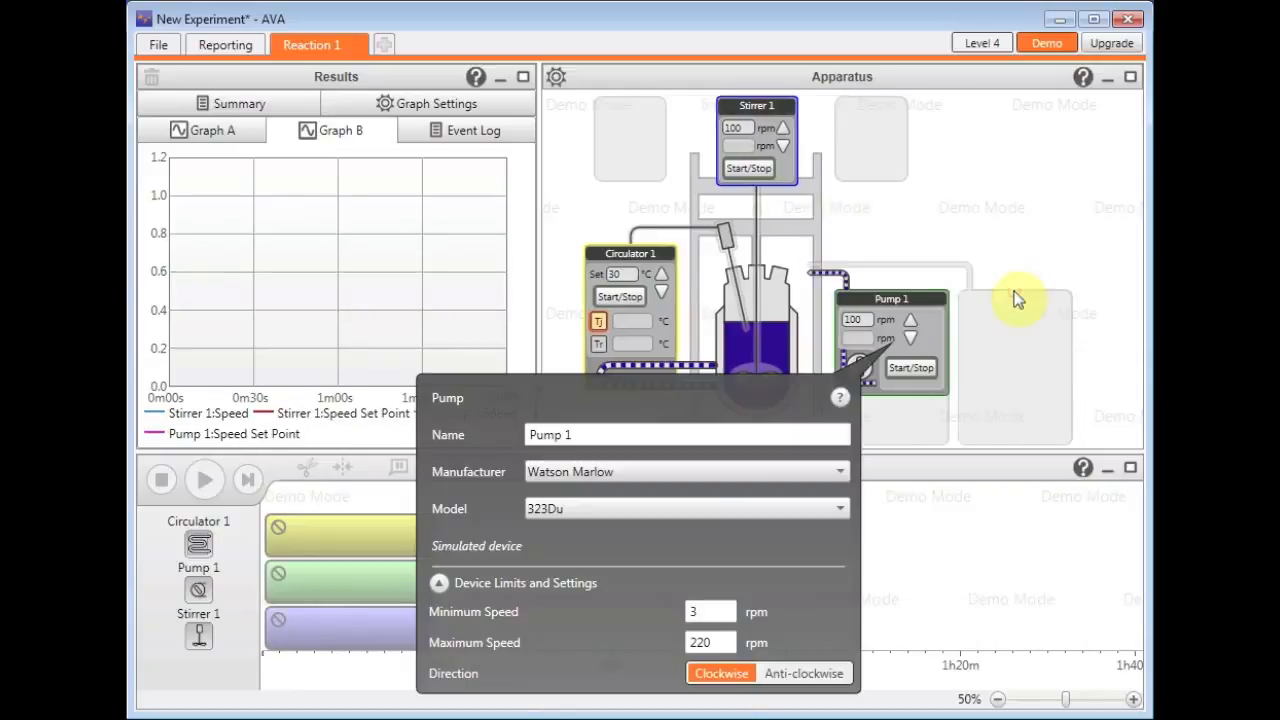
click(888, 438)
click(888, 438)
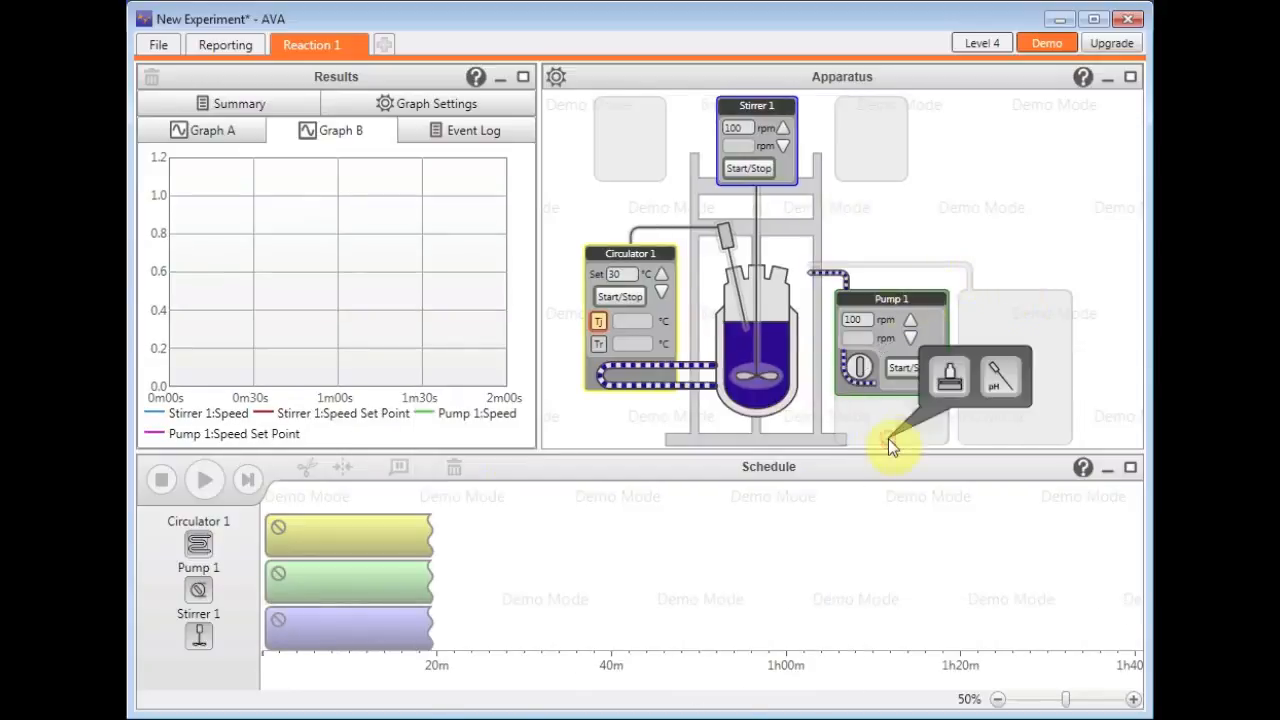
click(955, 381)
click(919, 193)
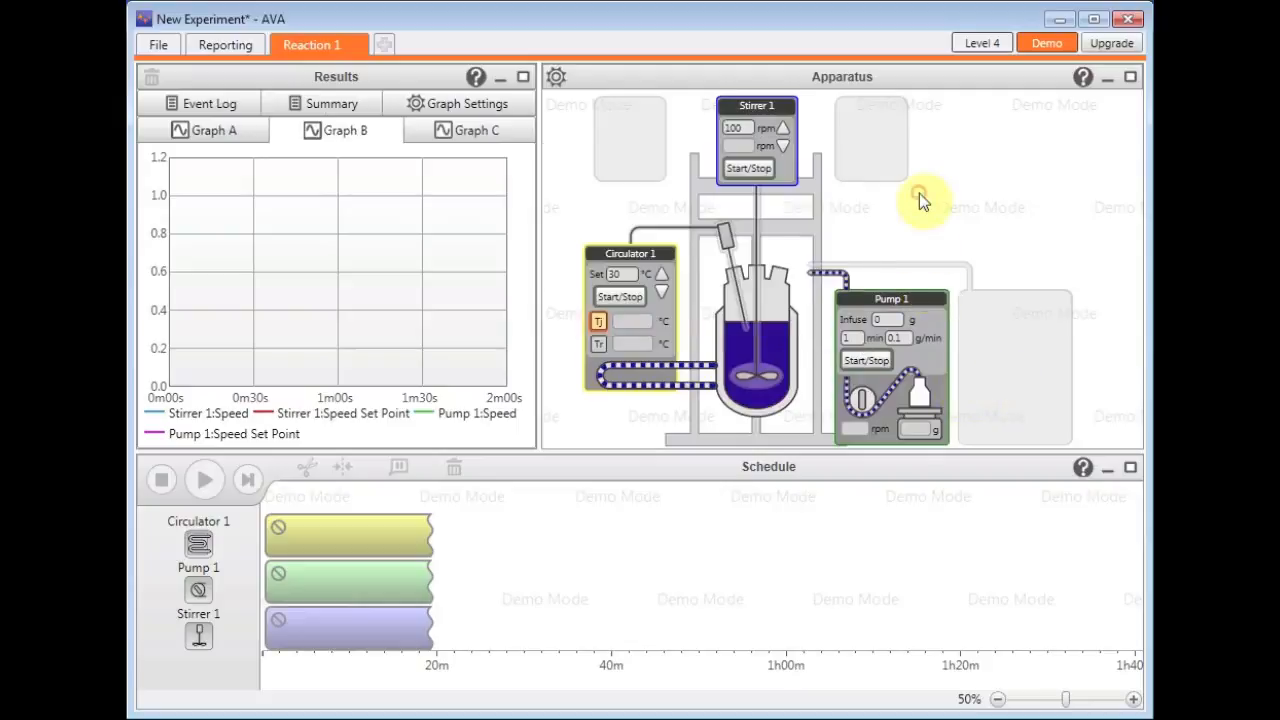
Step: Add a pH probe to the empty device slot between the stirrer and the pump
click(878, 160)
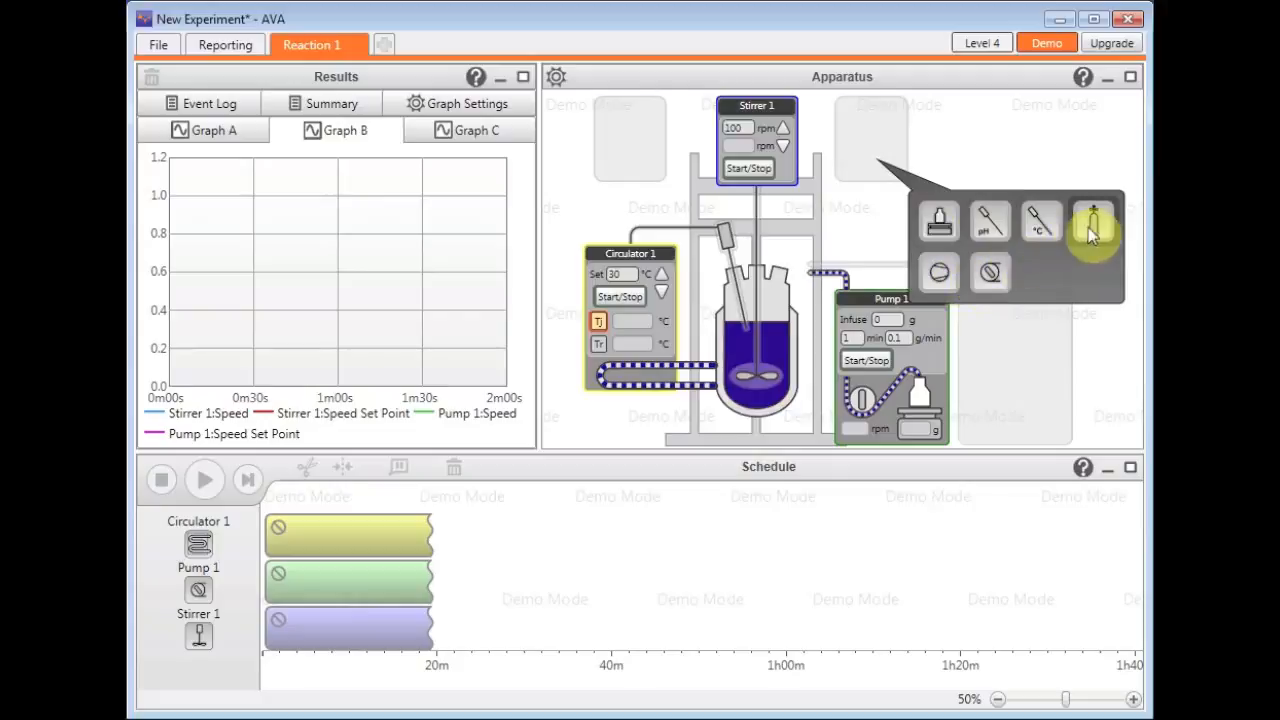
click(997, 233)
click(992, 228)
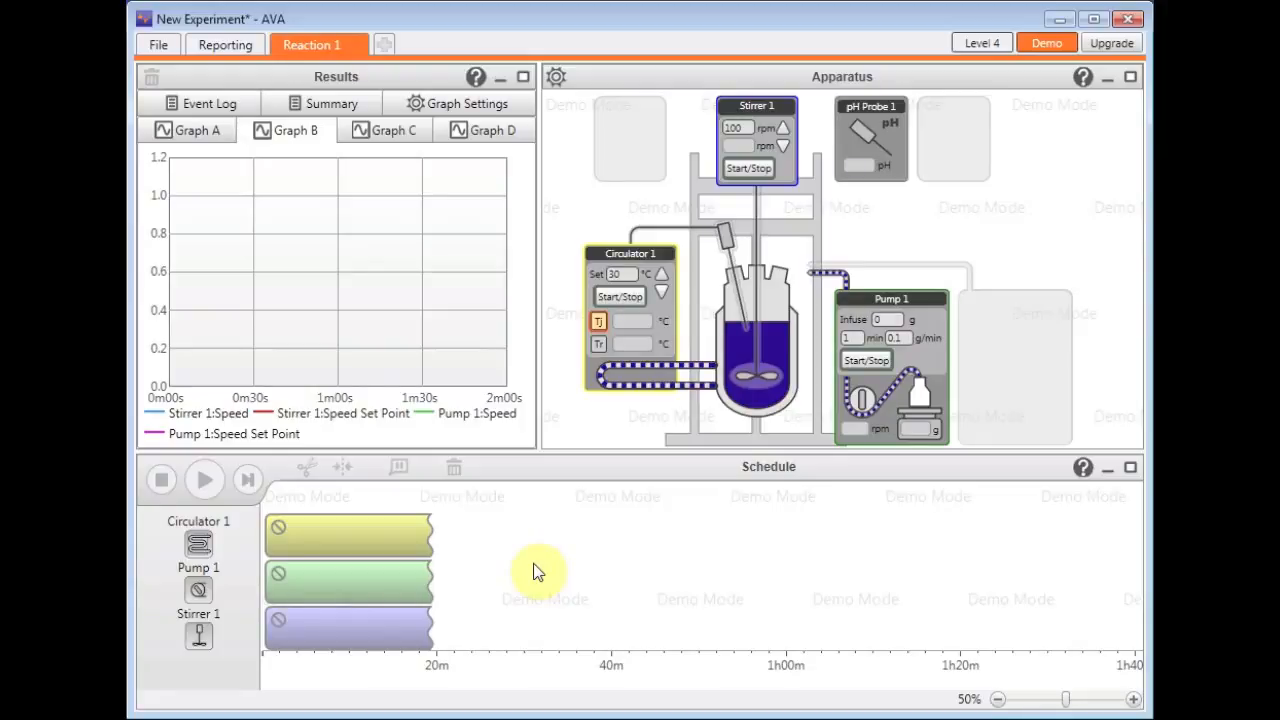
Step: Start the stirrer and save the experiment under the file name eg
click(762, 170)
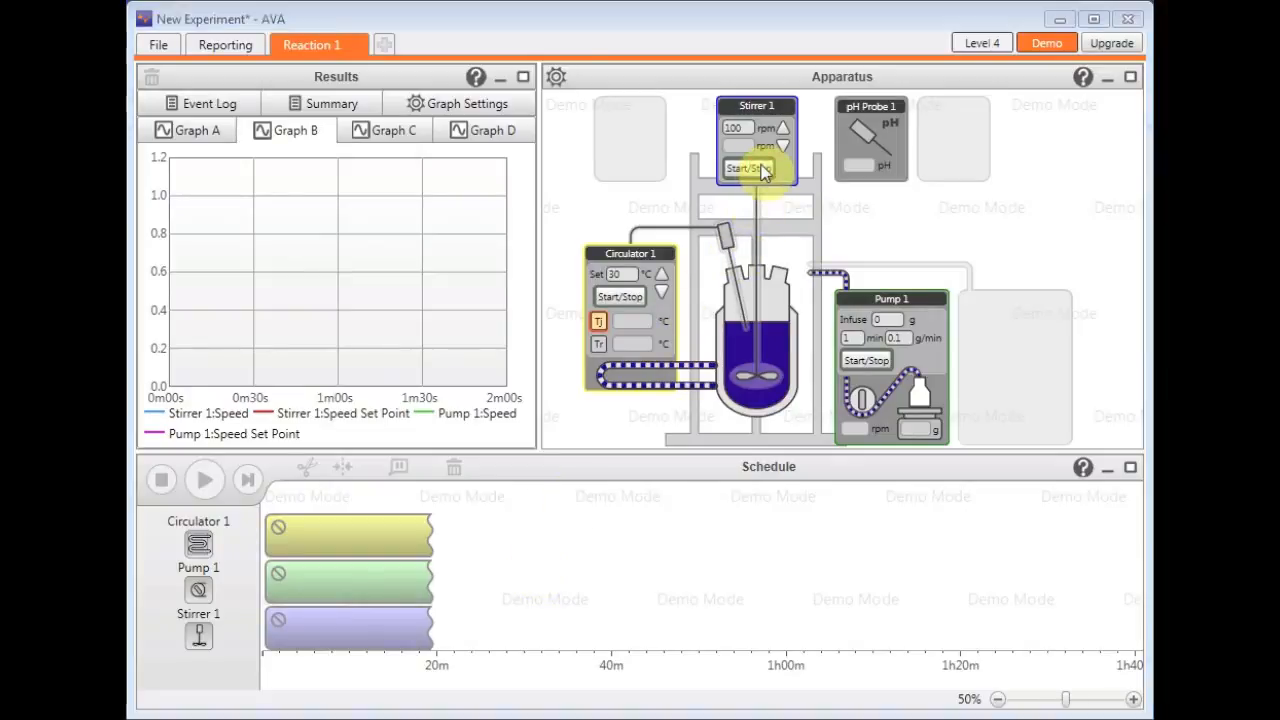
key(ctrl+s)
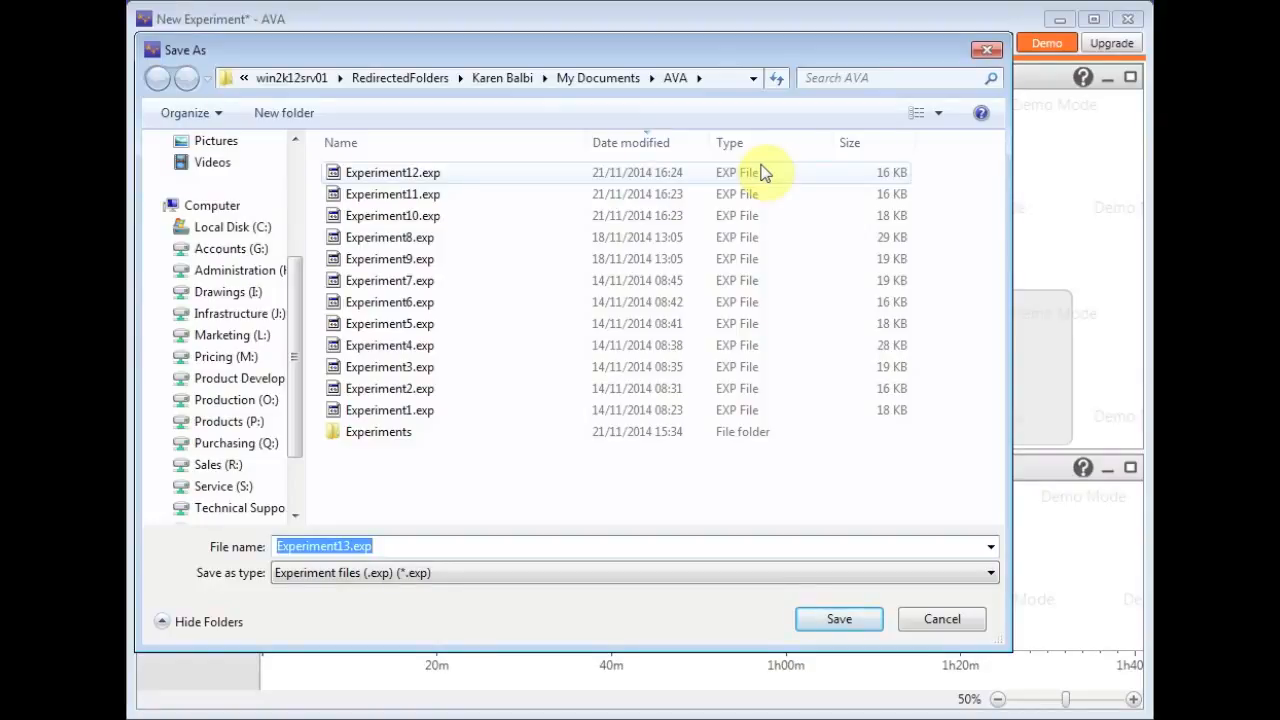
text(eg)
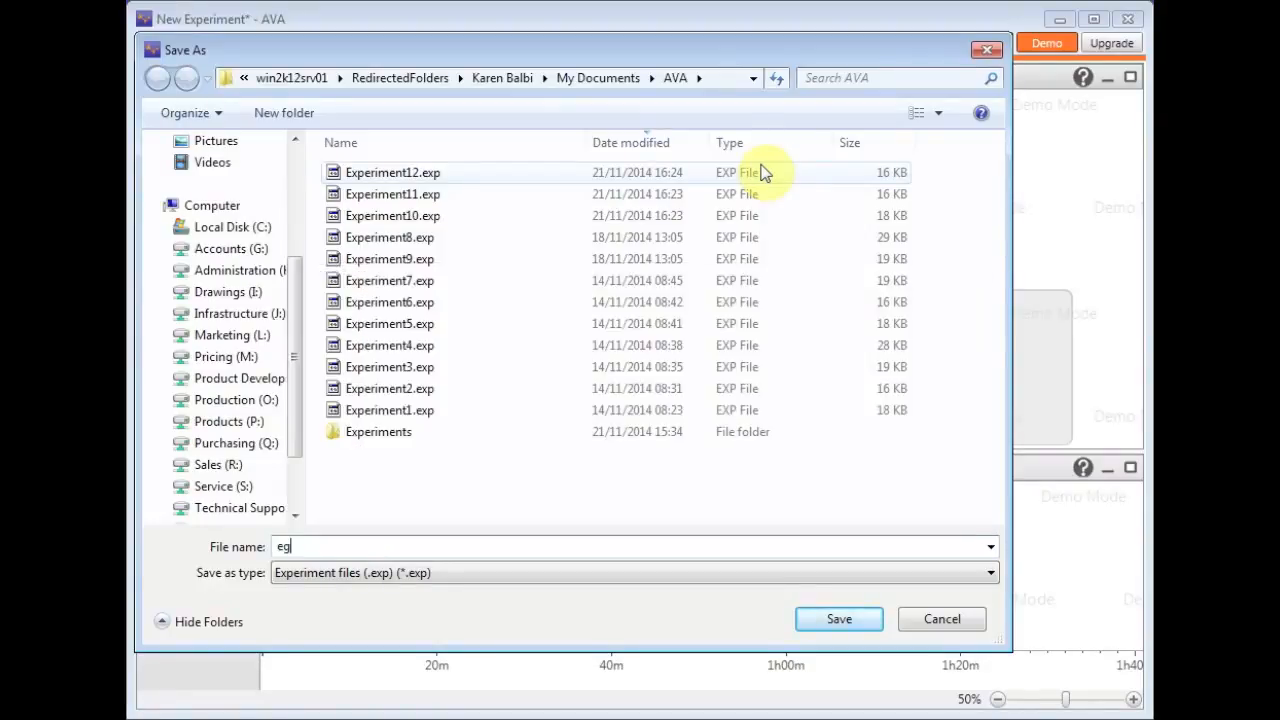
key(Return)
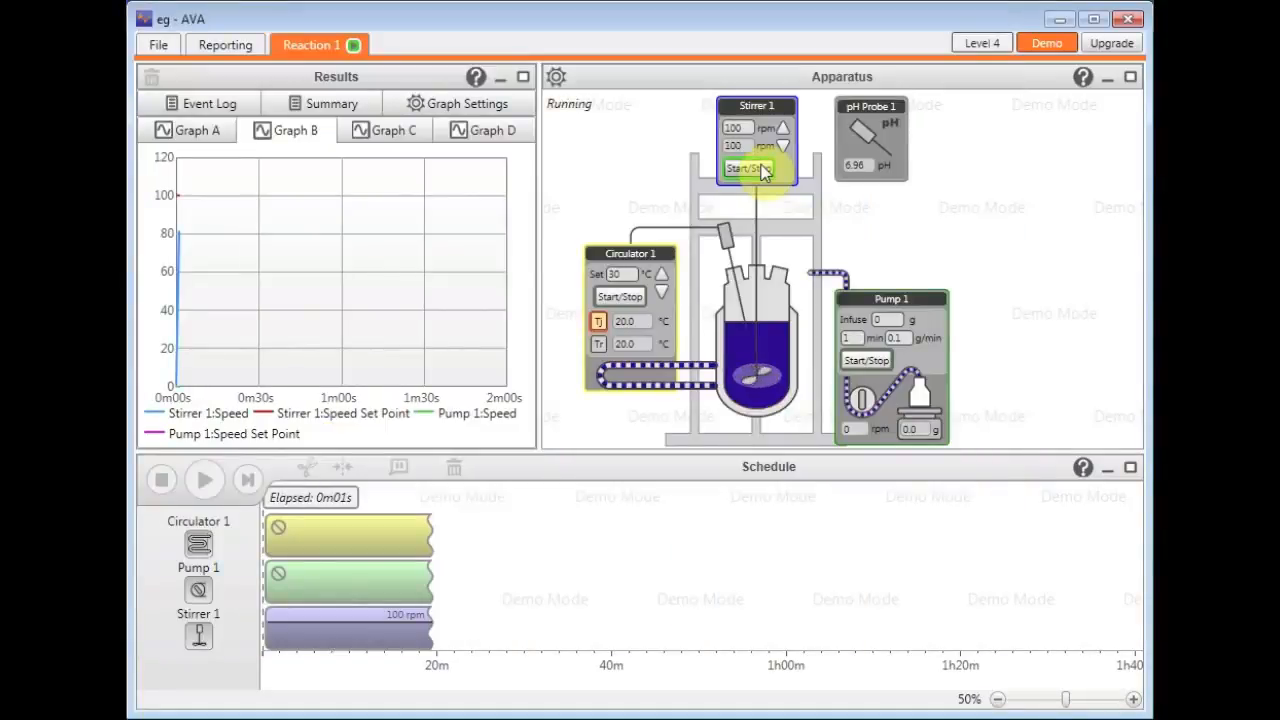
Step: Start the circulator, switch it to reaction temperature (Tr) control with a 45 °C set point, and raise the set point to 50 °C
click(632, 294)
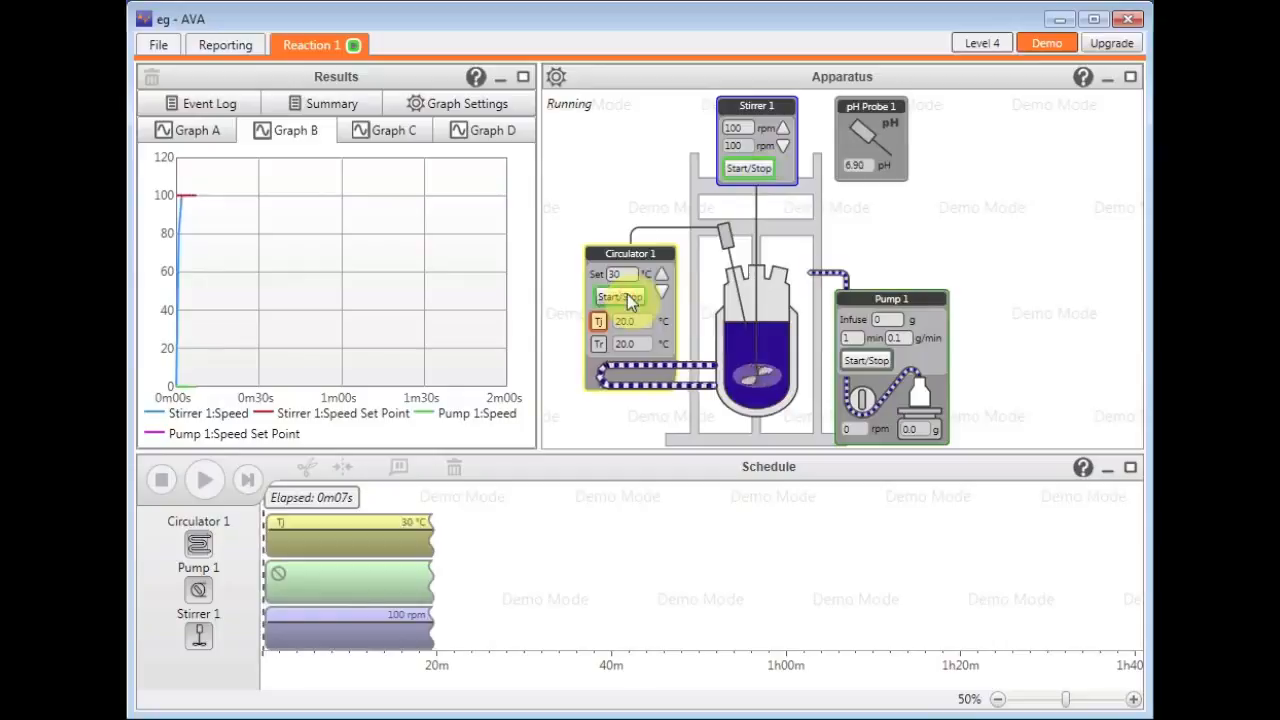
click(600, 342)
click(628, 270)
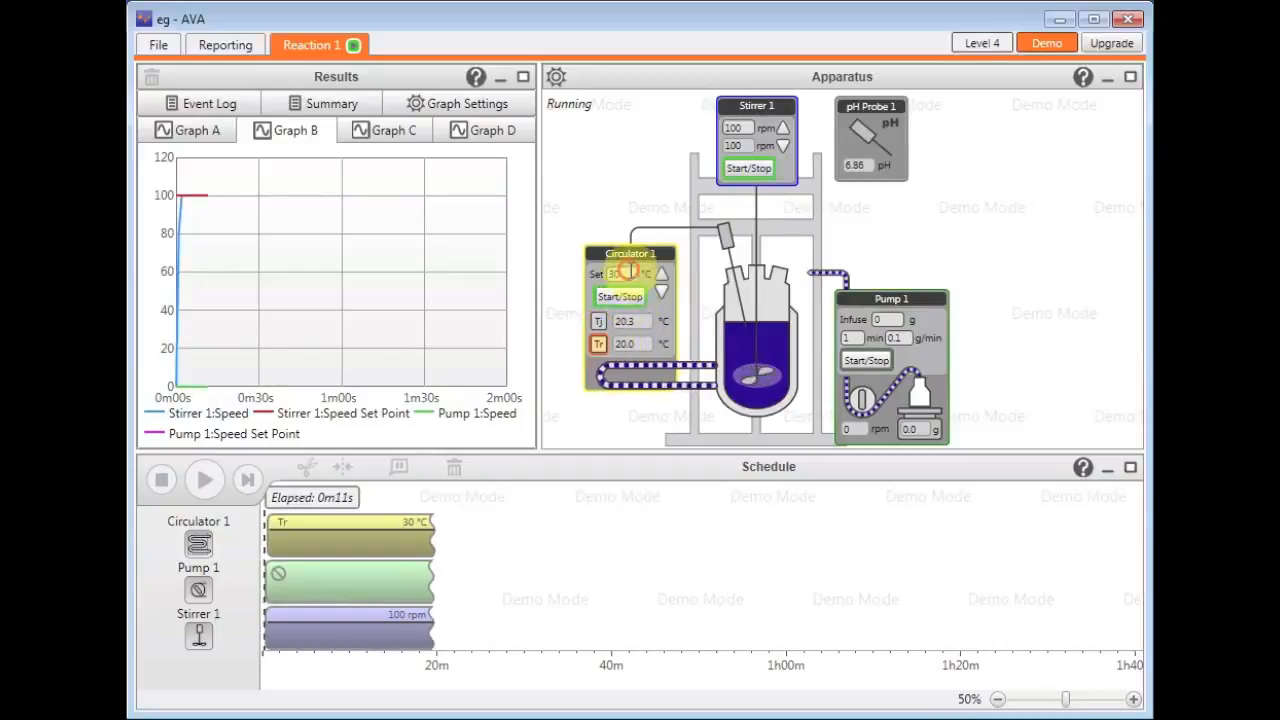
text(45)
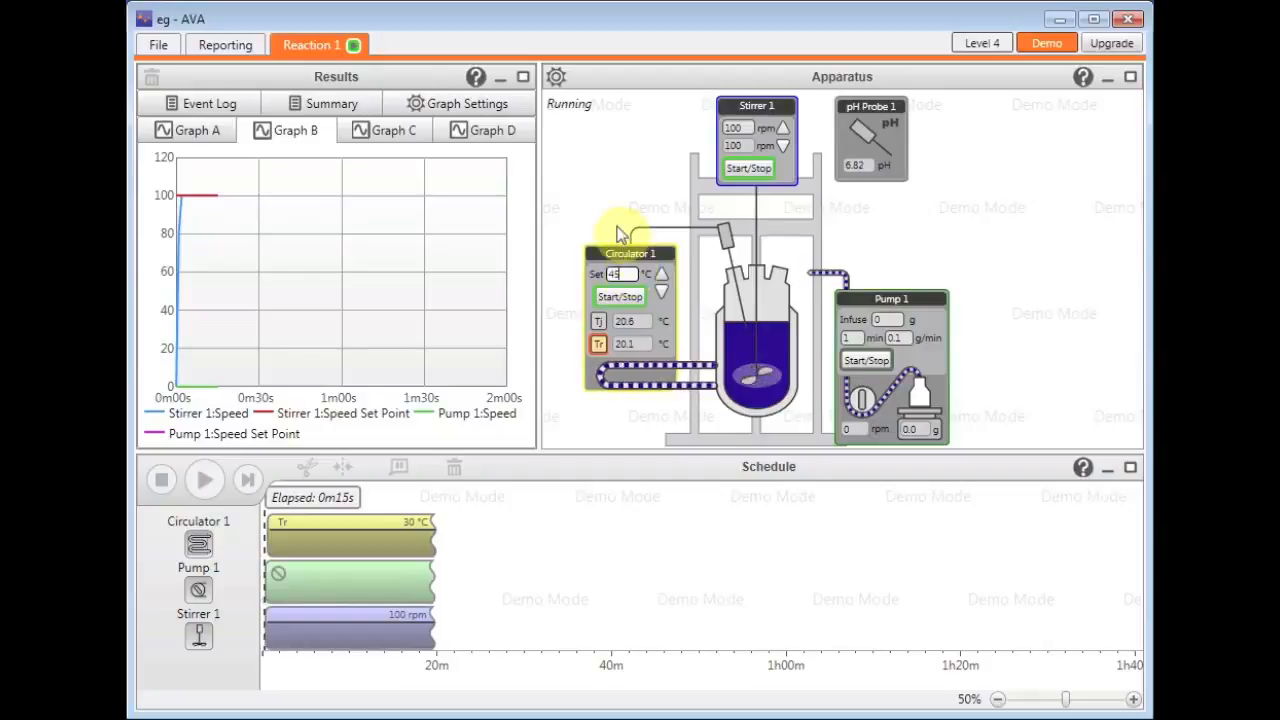
click(607, 178)
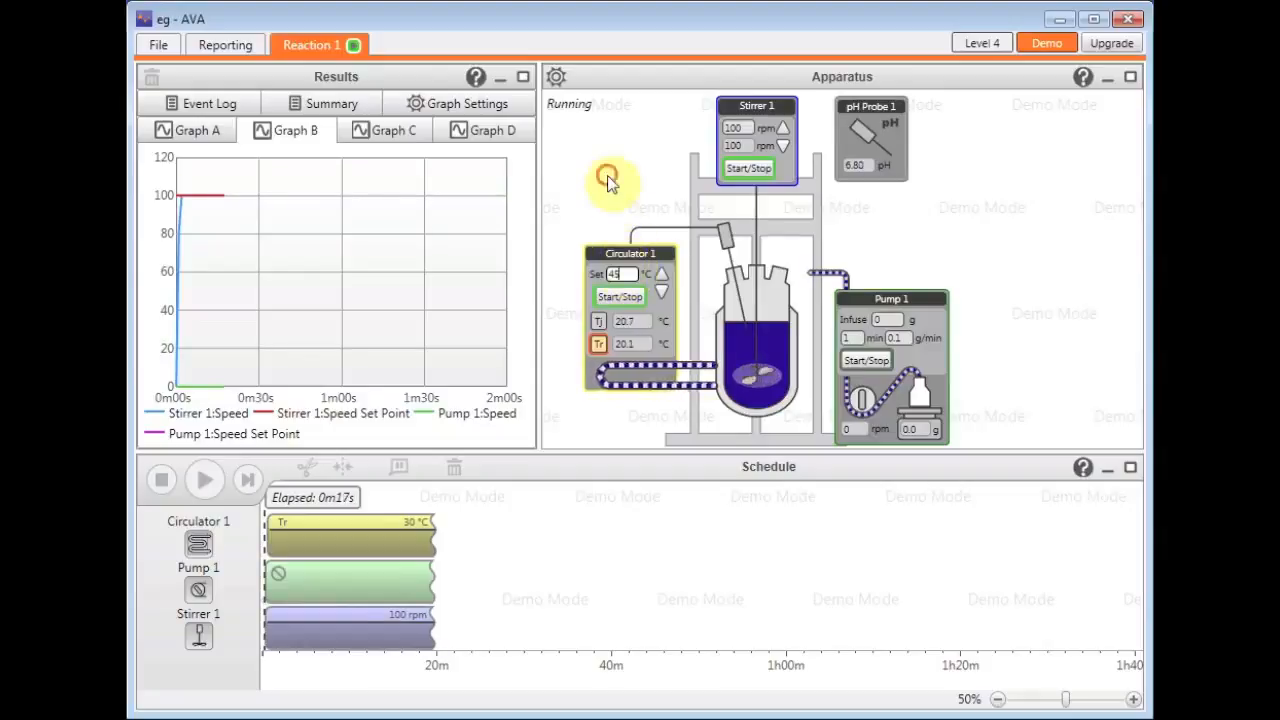
click(664, 277)
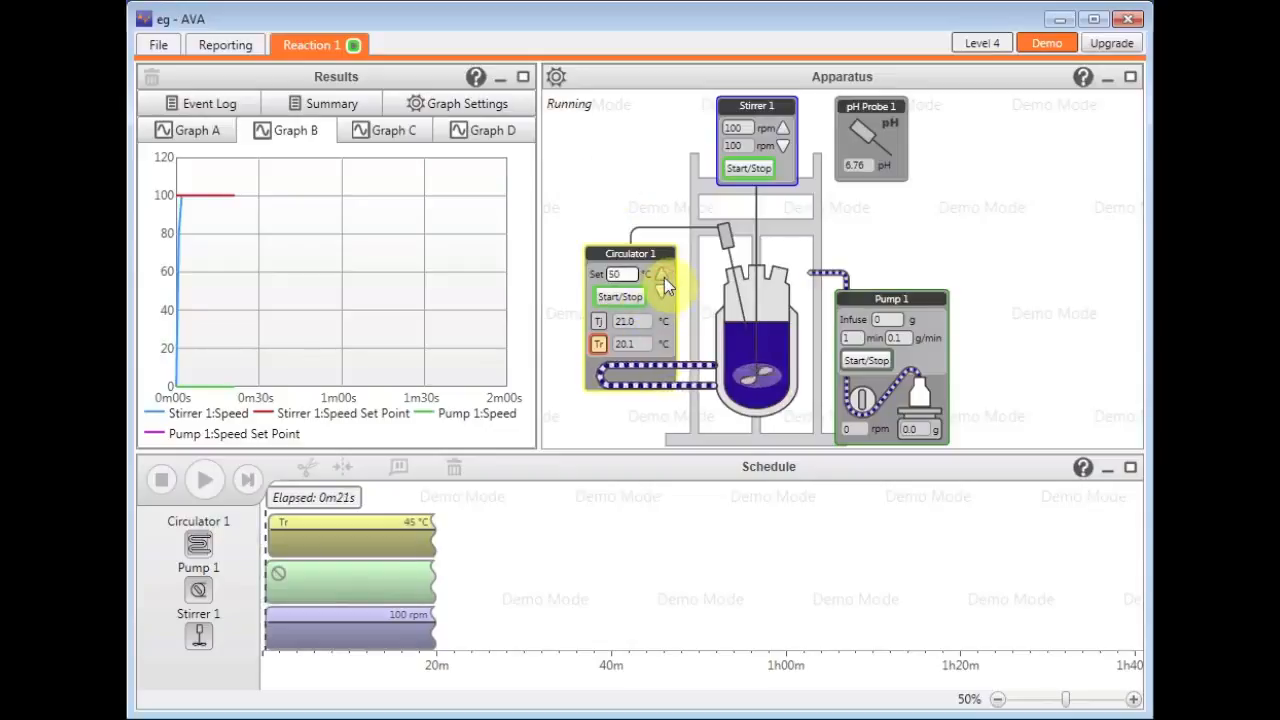
click(612, 178)
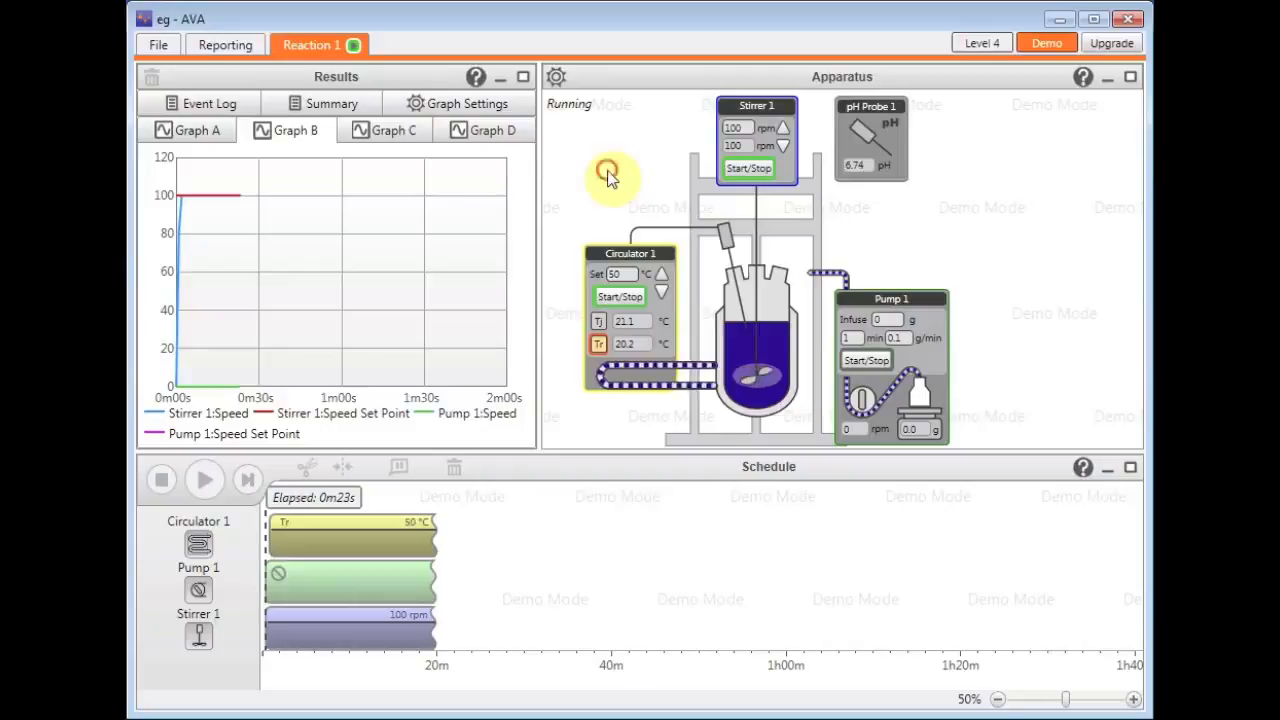
Step: Set the pump to infuse 5 g and start it
click(1133, 699)
click(1133, 699)
click(1133, 699)
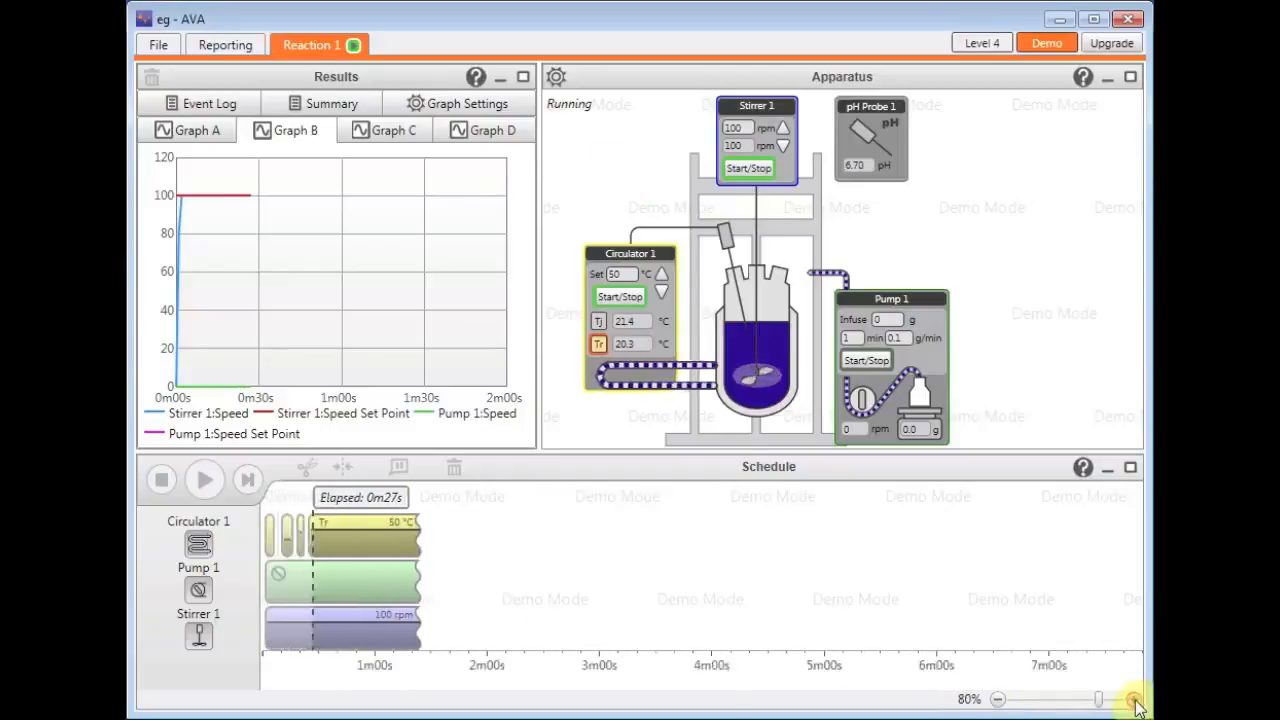
click(1133, 699)
click(1133, 699)
click(1133, 699)
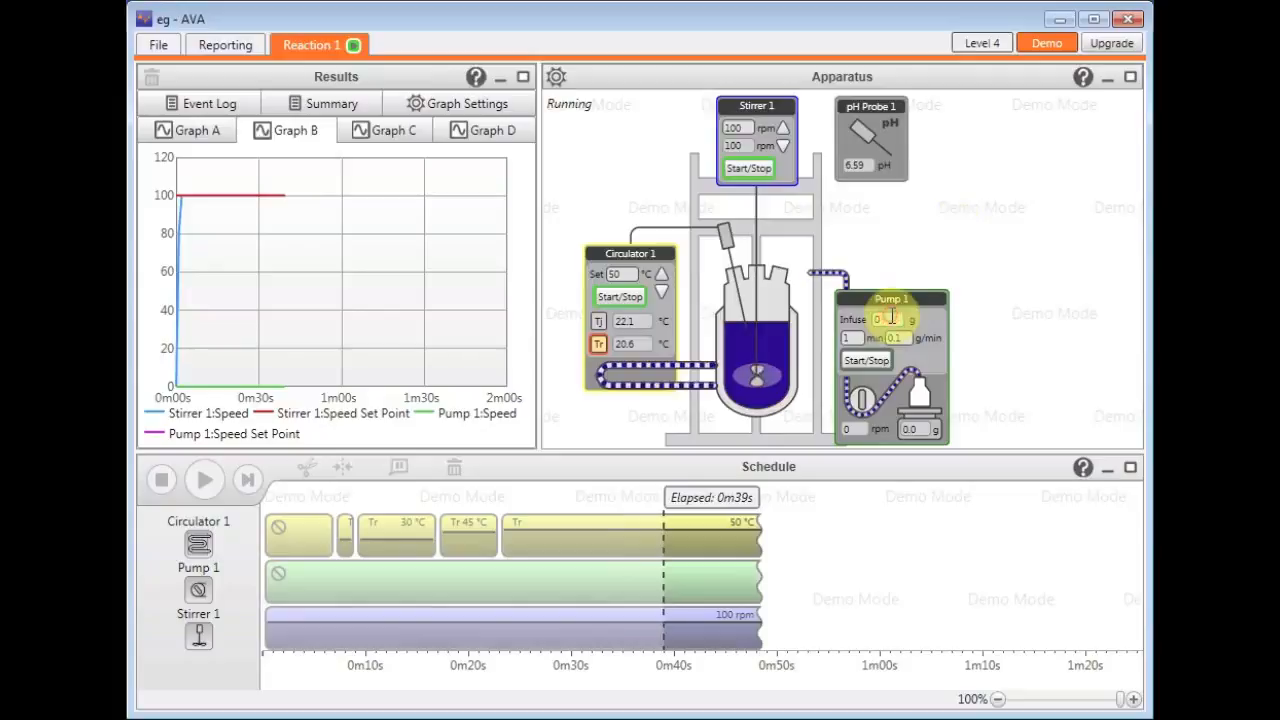
text(5)
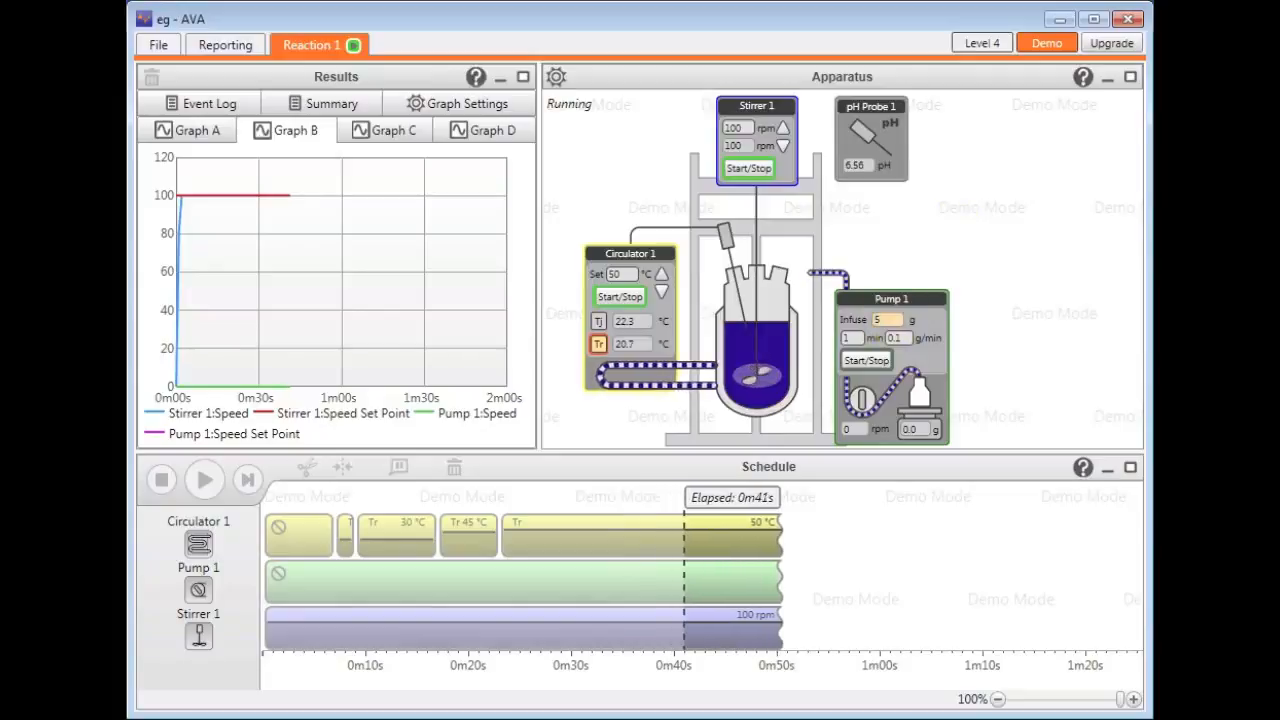
click(866, 362)
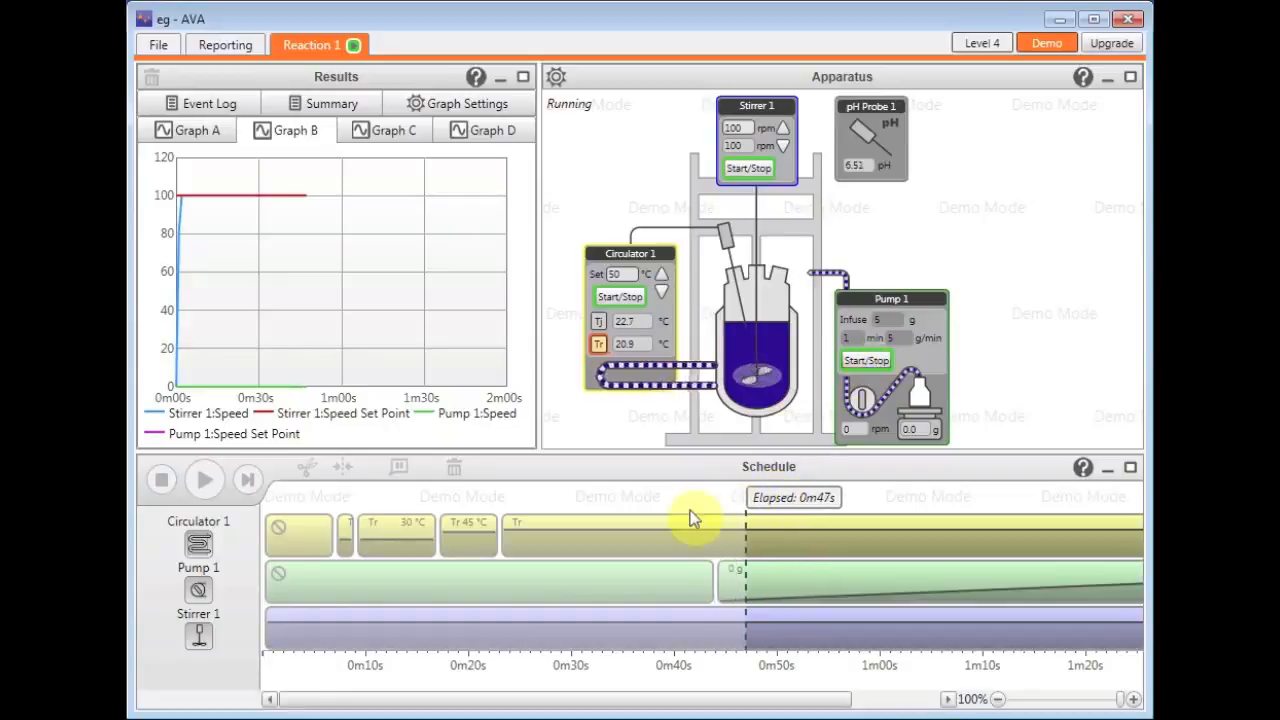
Step: Stop the pump, the stirrer and the circulator to end the manual run
click(998, 700)
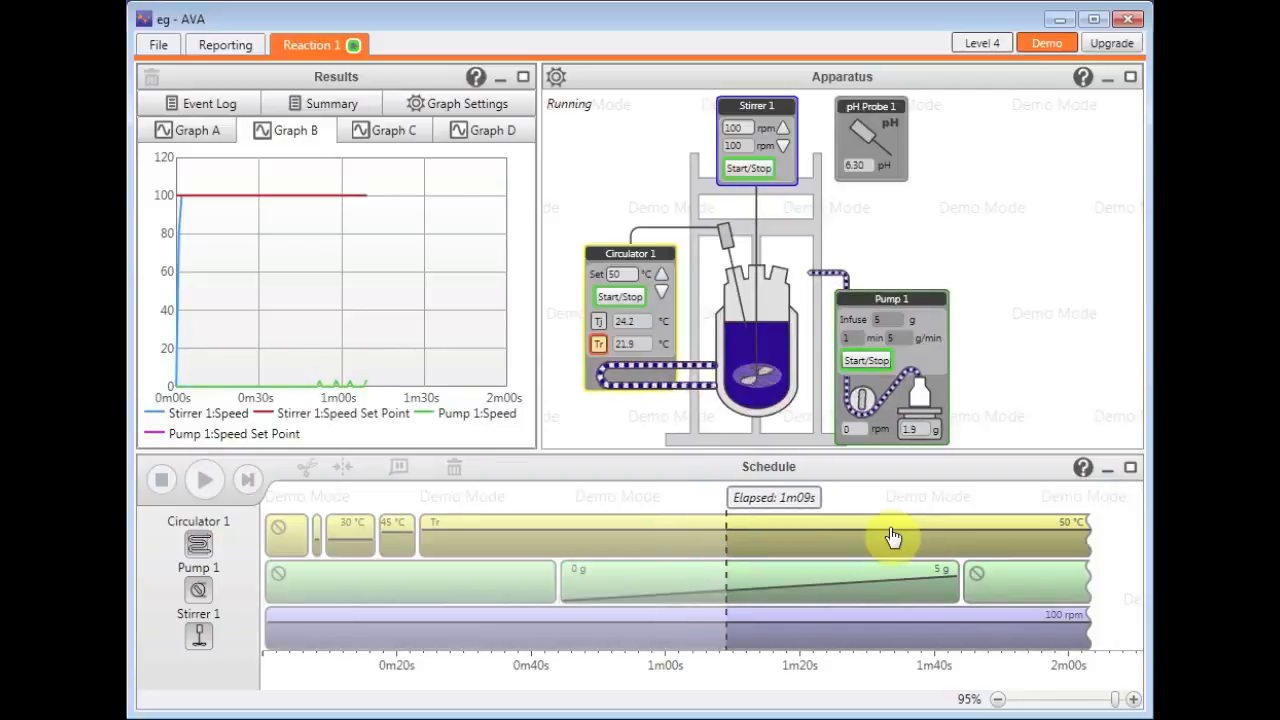
click(866, 362)
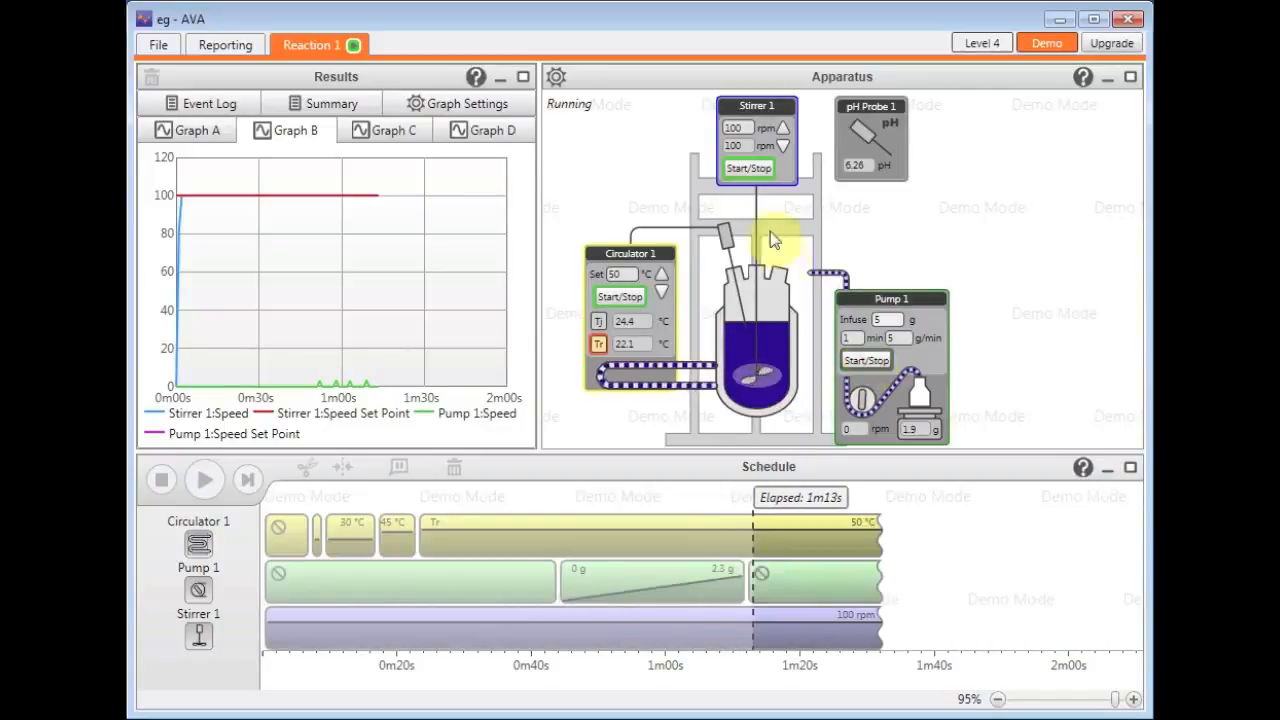
click(748, 168)
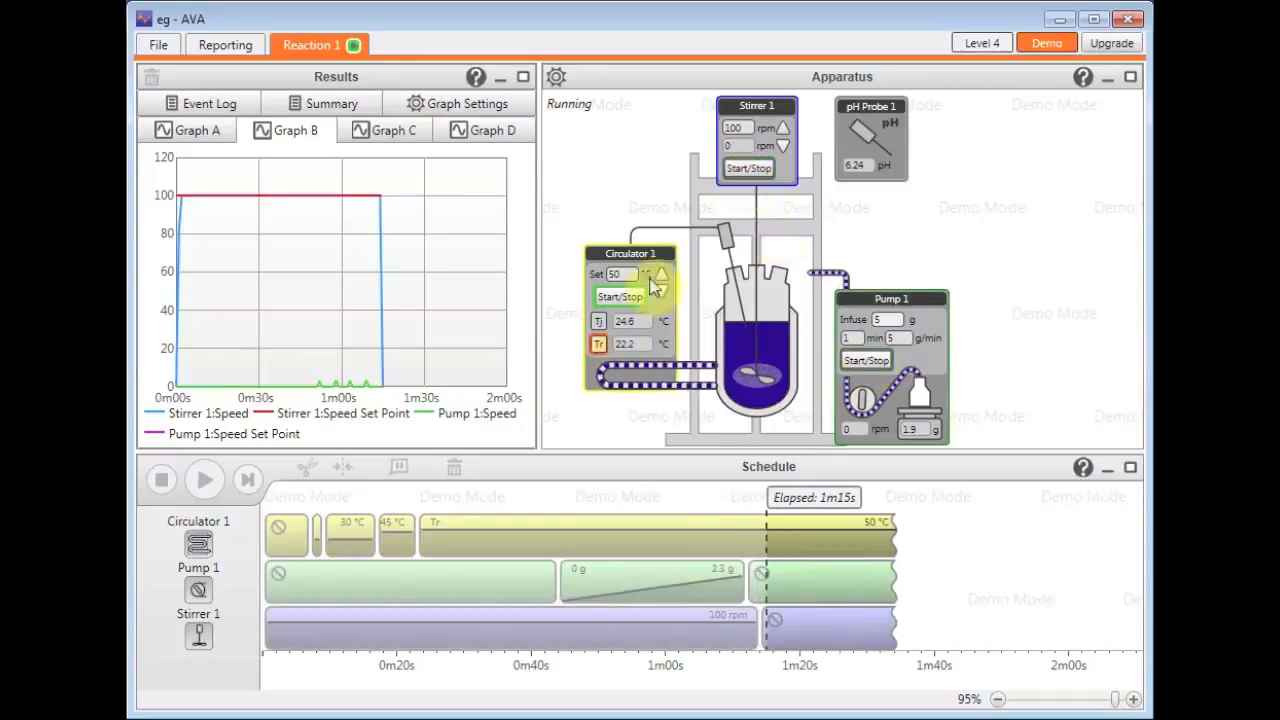
click(634, 297)
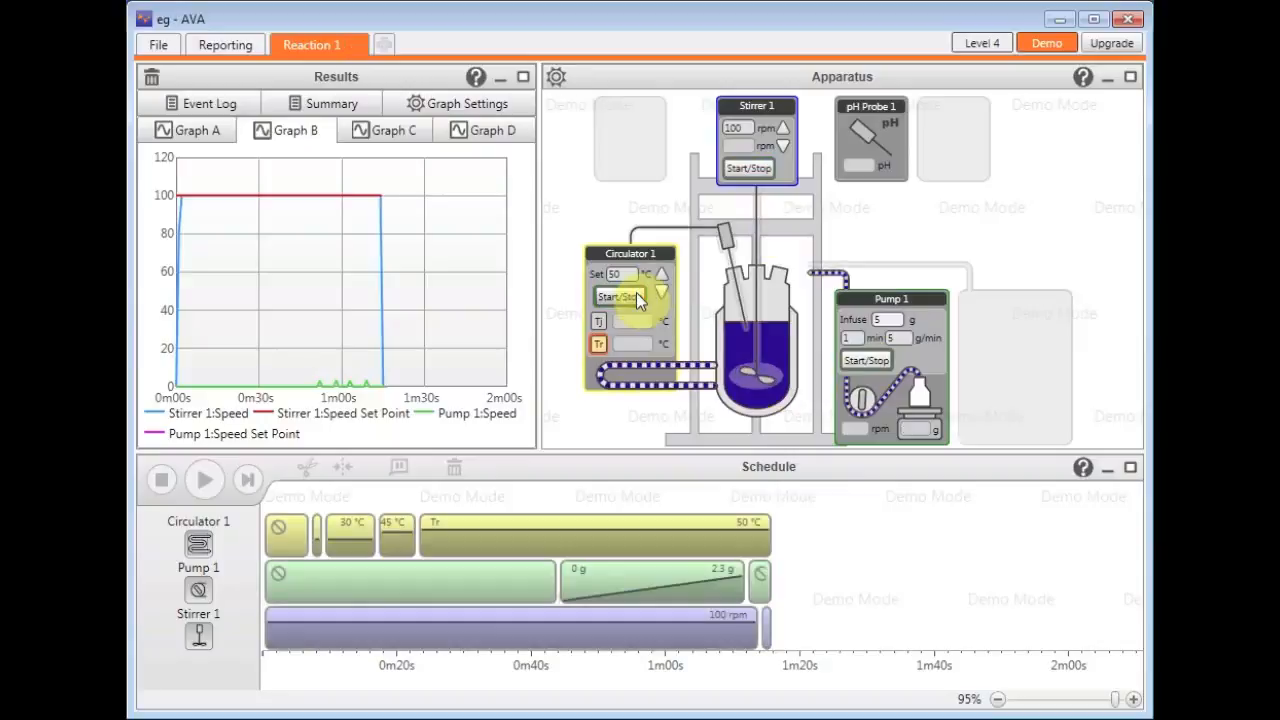
Step: Activate control via the Schedule, save the experiment as Experiment13.exp, and run the recorded schedule
click(355, 633)
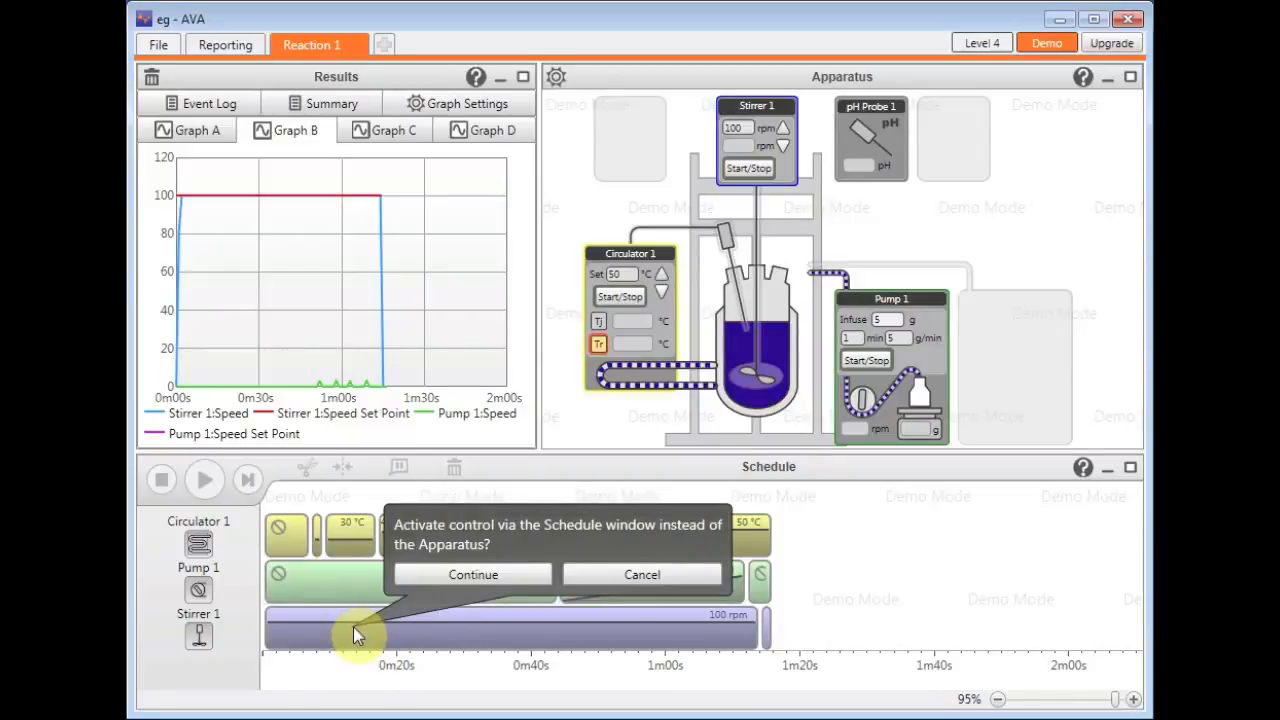
click(454, 572)
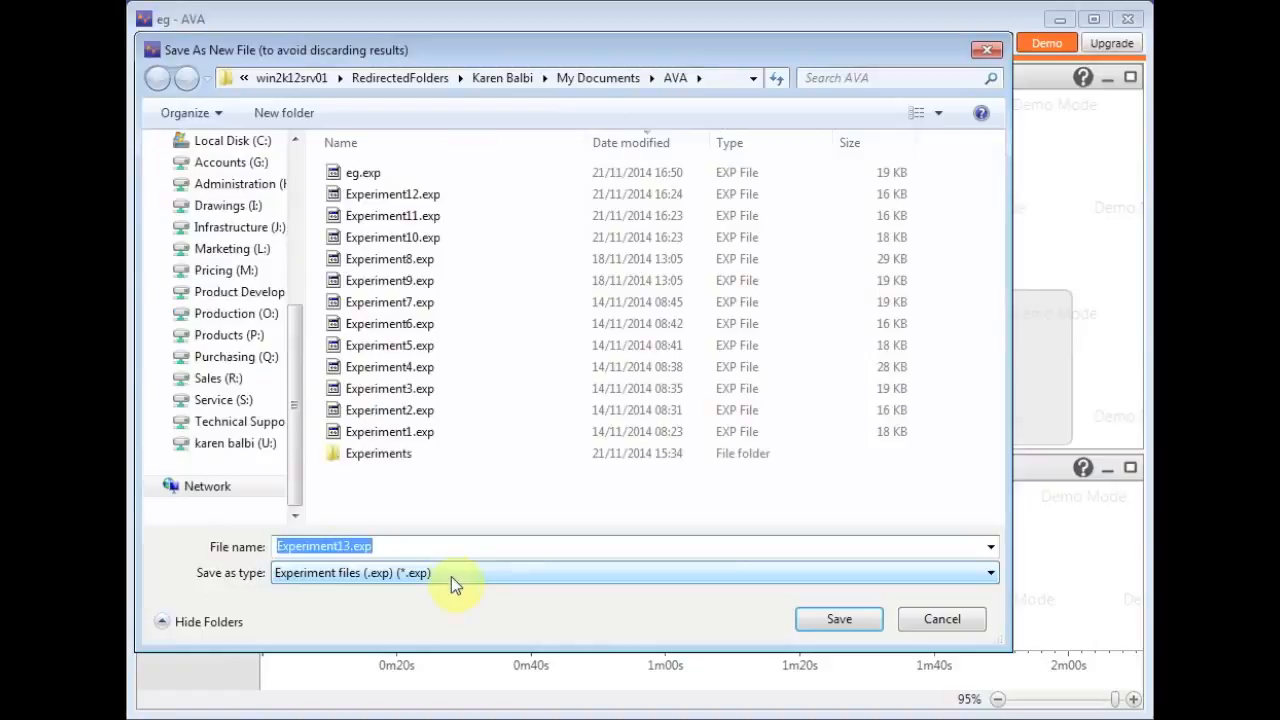
click(803, 621)
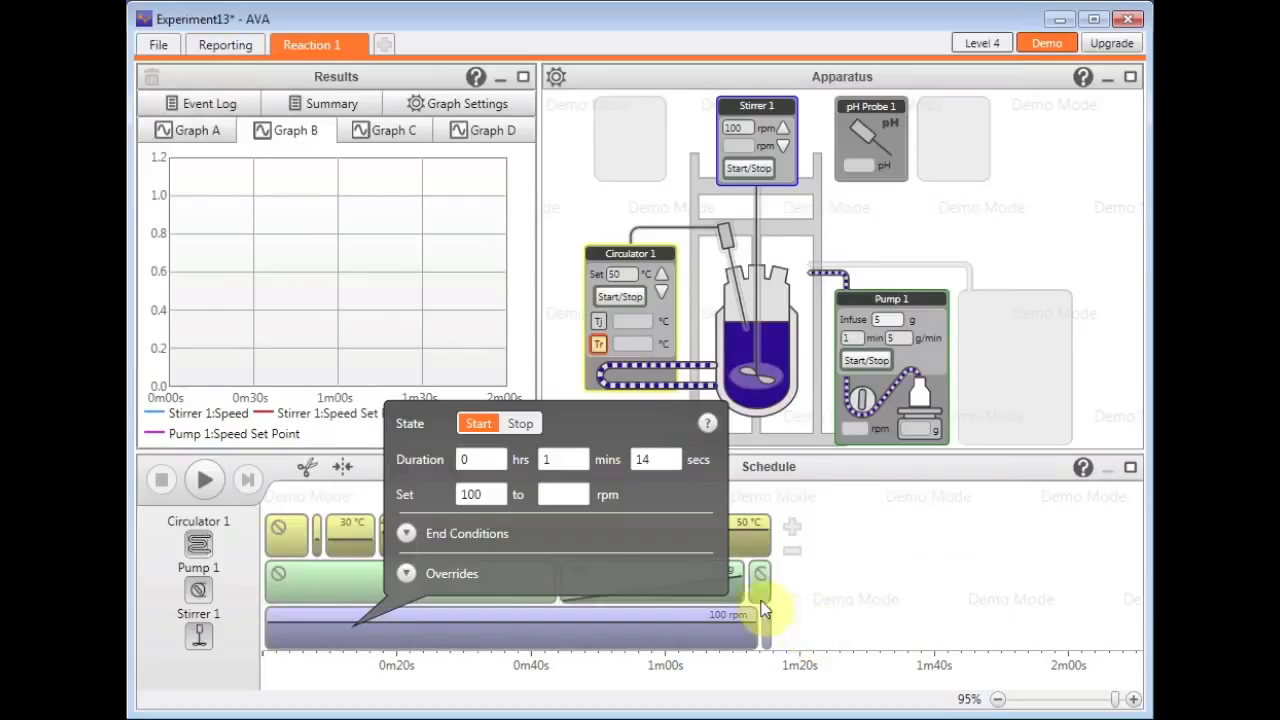
click(828, 517)
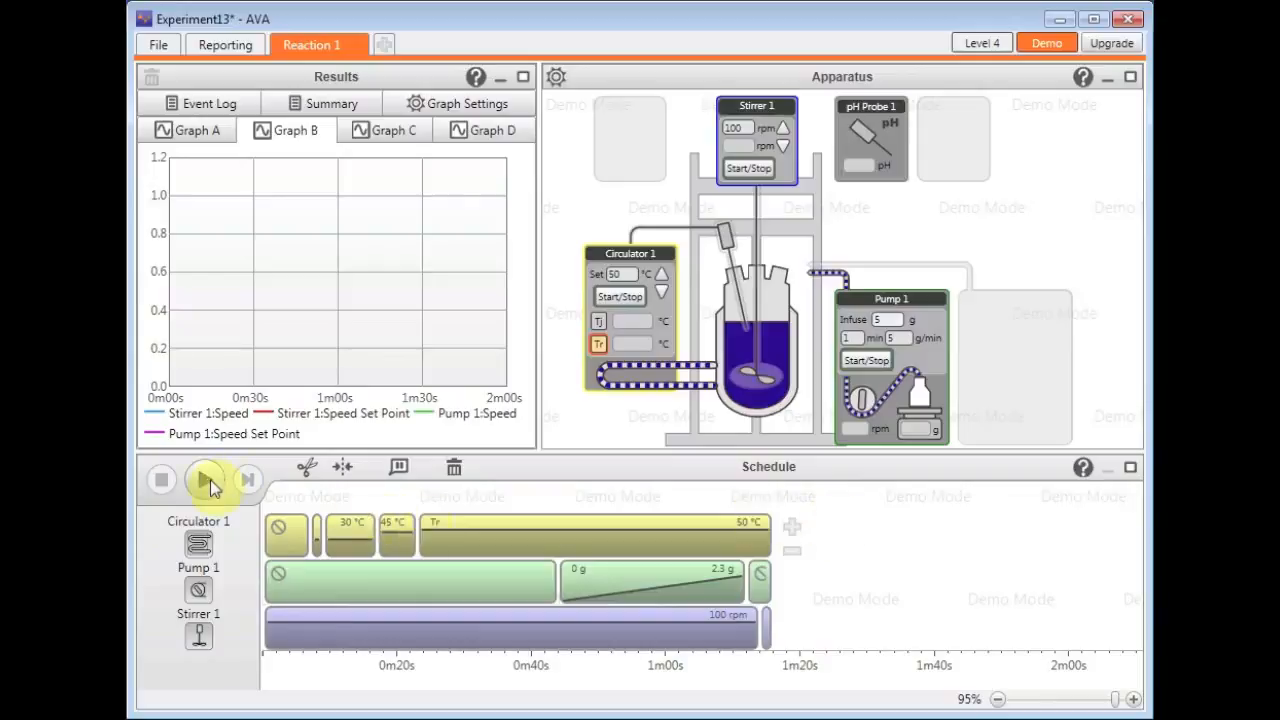
click(209, 484)
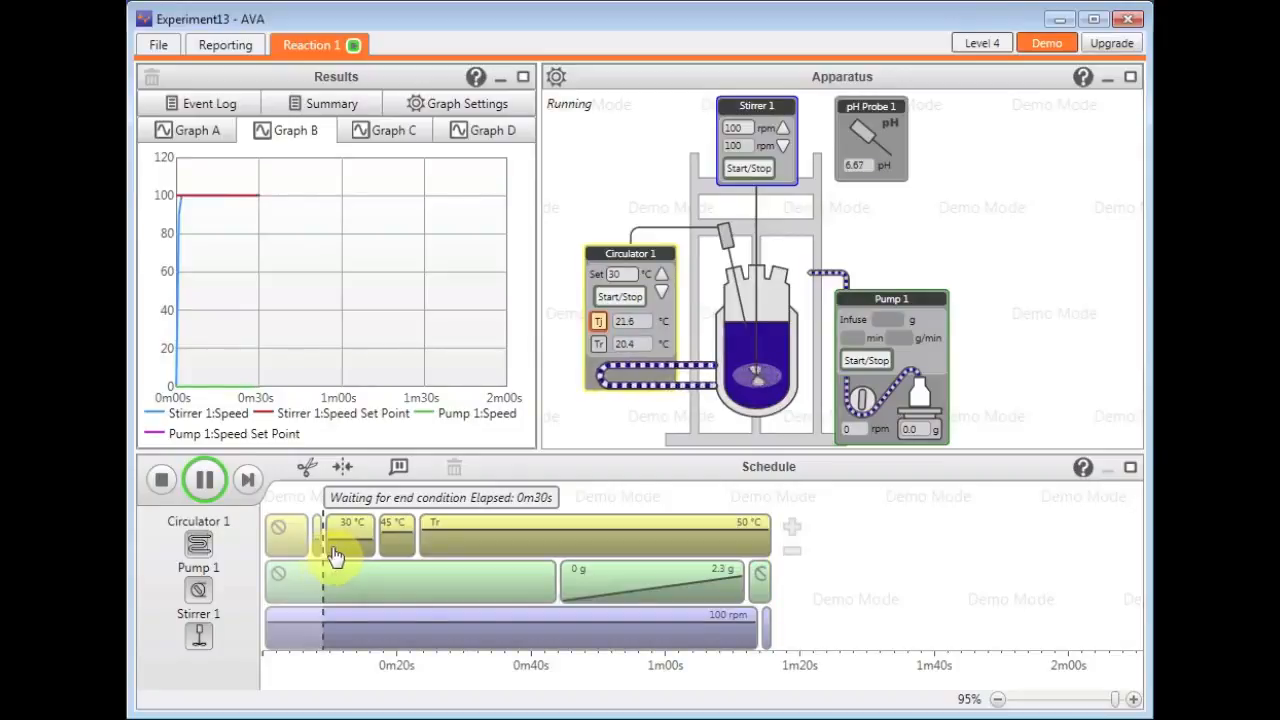
Step: Turn off the "Duration and set value achieved" end condition of the circulator's 30 °C step and stop the run
click(338, 553)
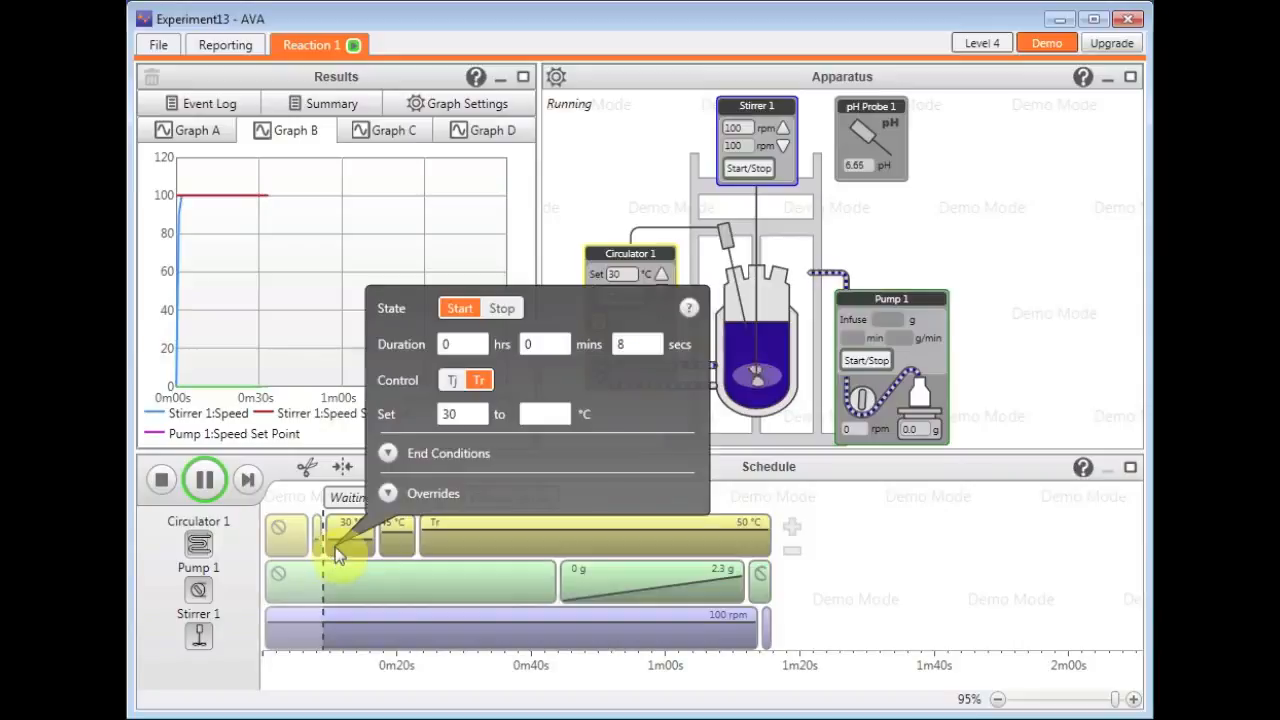
click(388, 453)
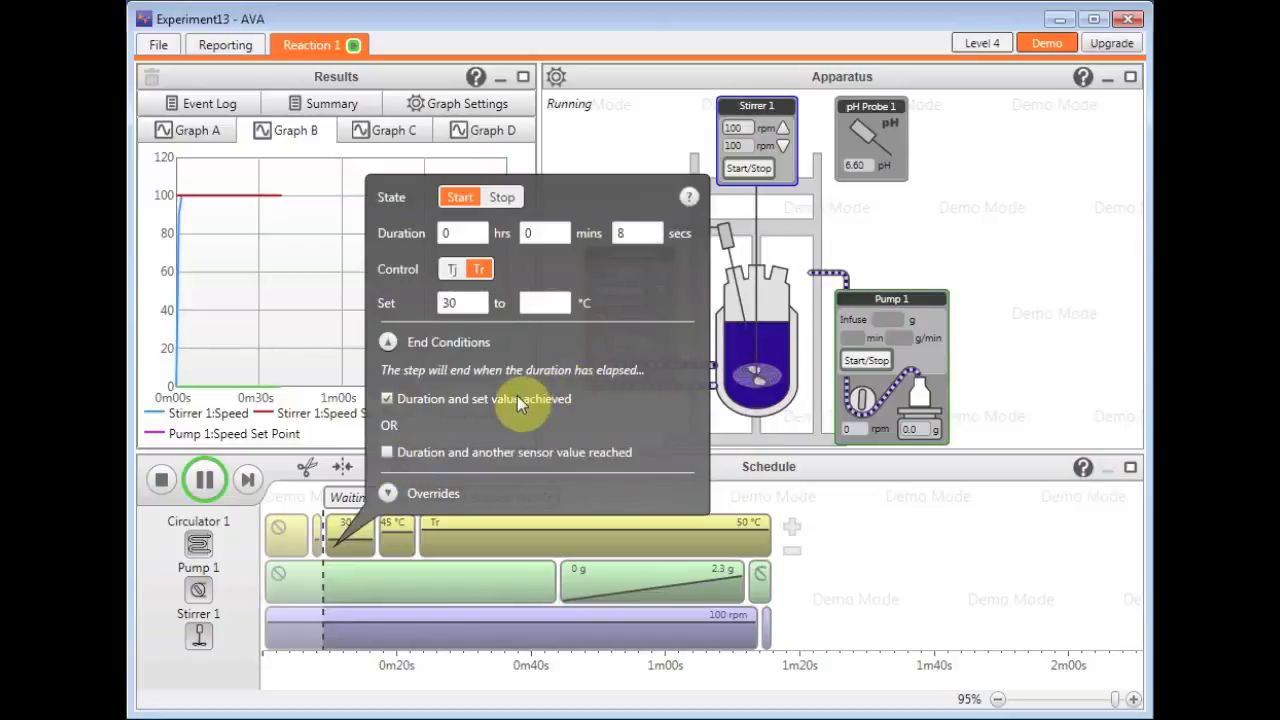
click(388, 399)
click(387, 344)
click(1031, 492)
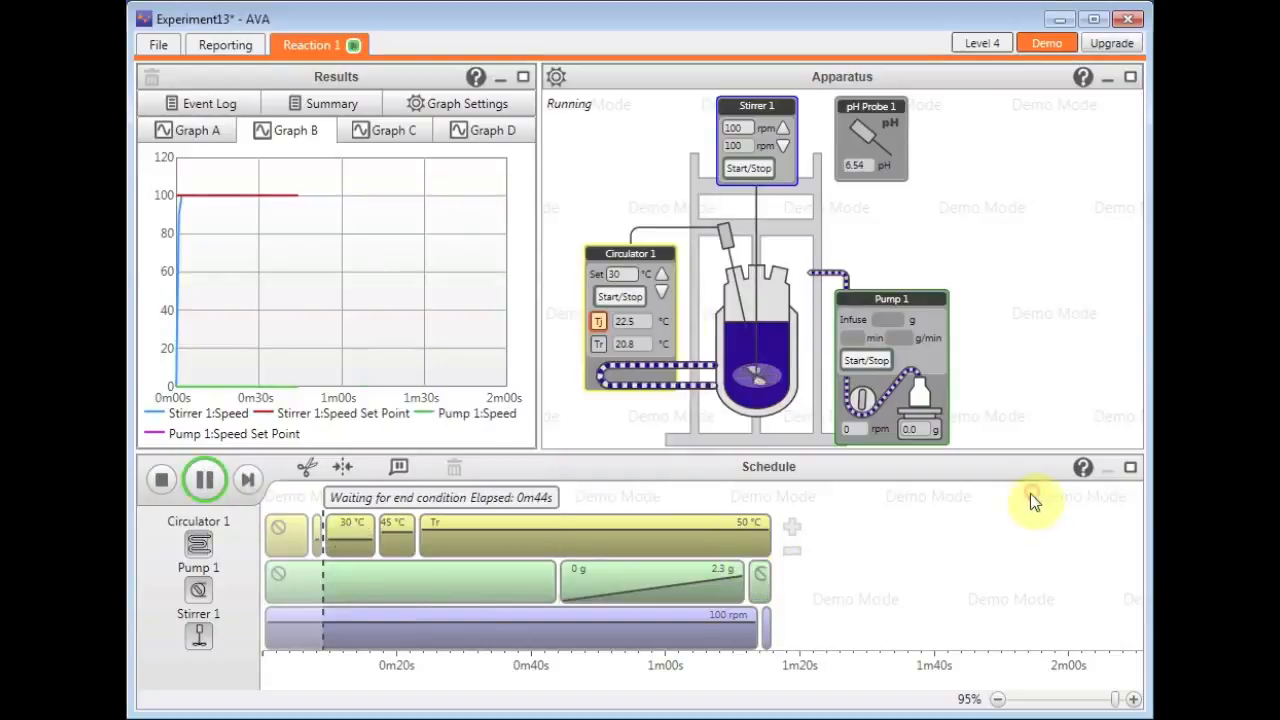
click(160, 479)
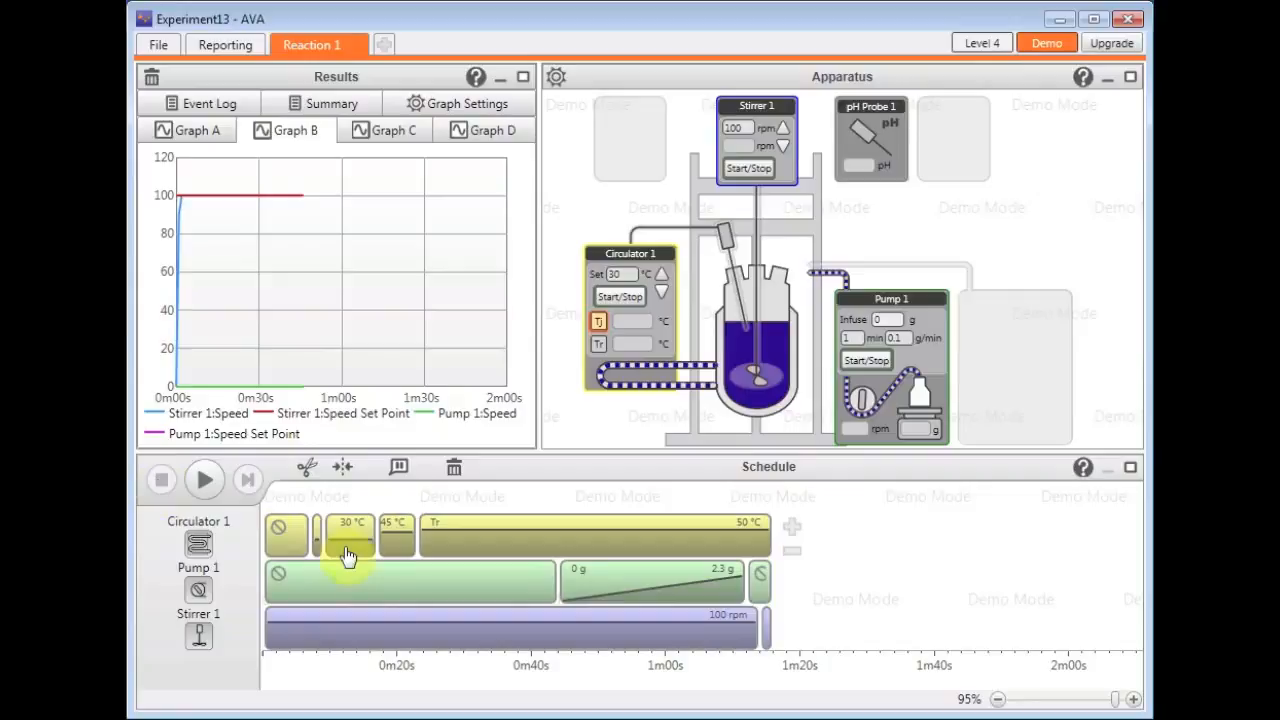
Step: Delete the whole schedule and save the experiment as the new file Experiment14
click(455, 466)
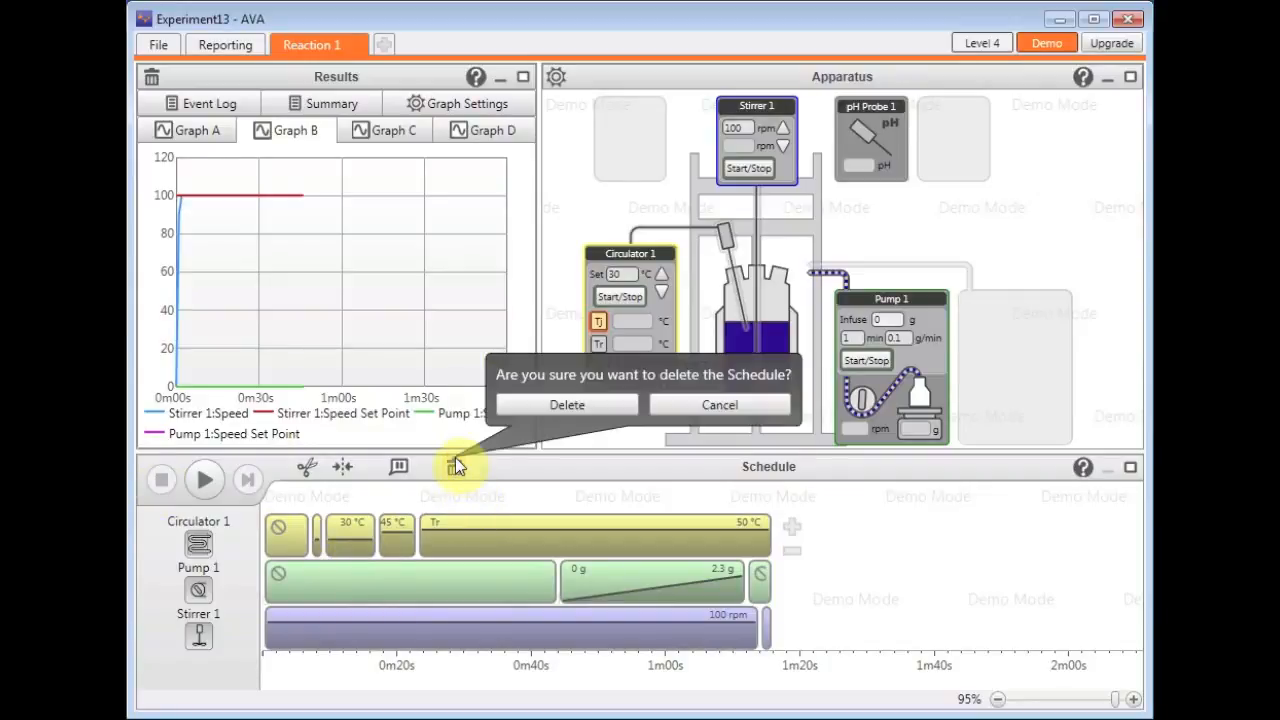
click(555, 405)
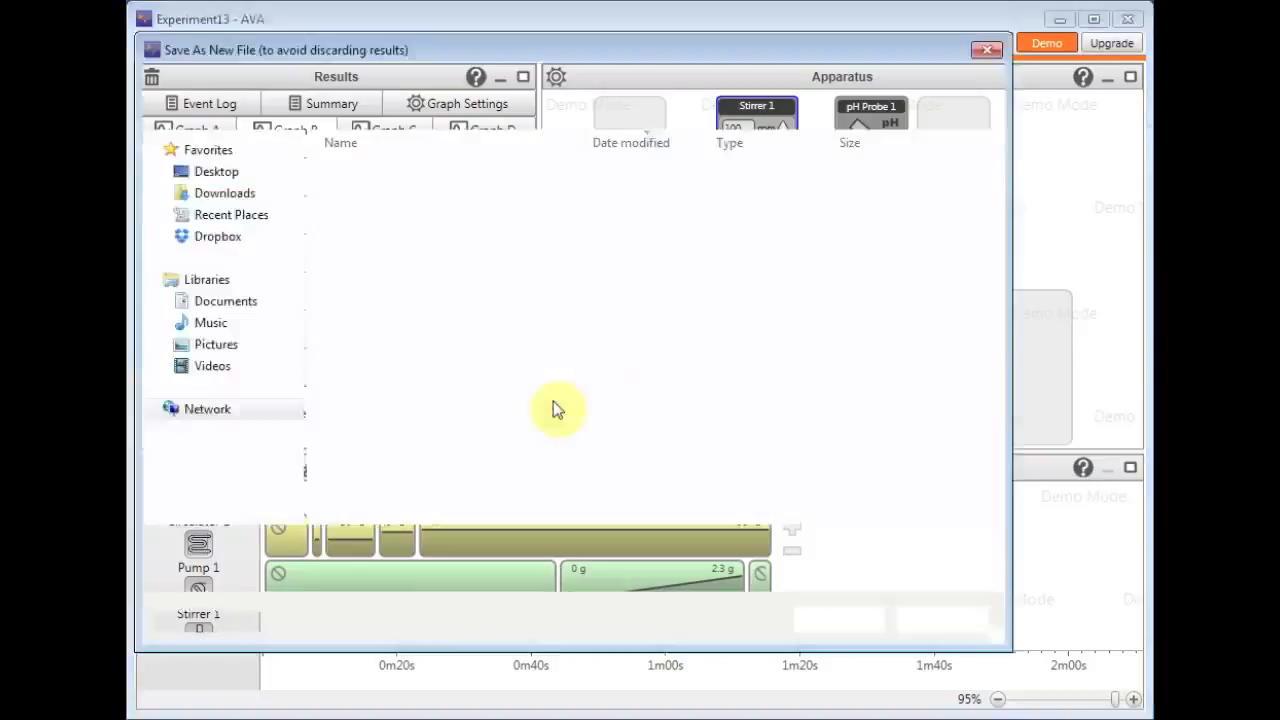
click(812, 619)
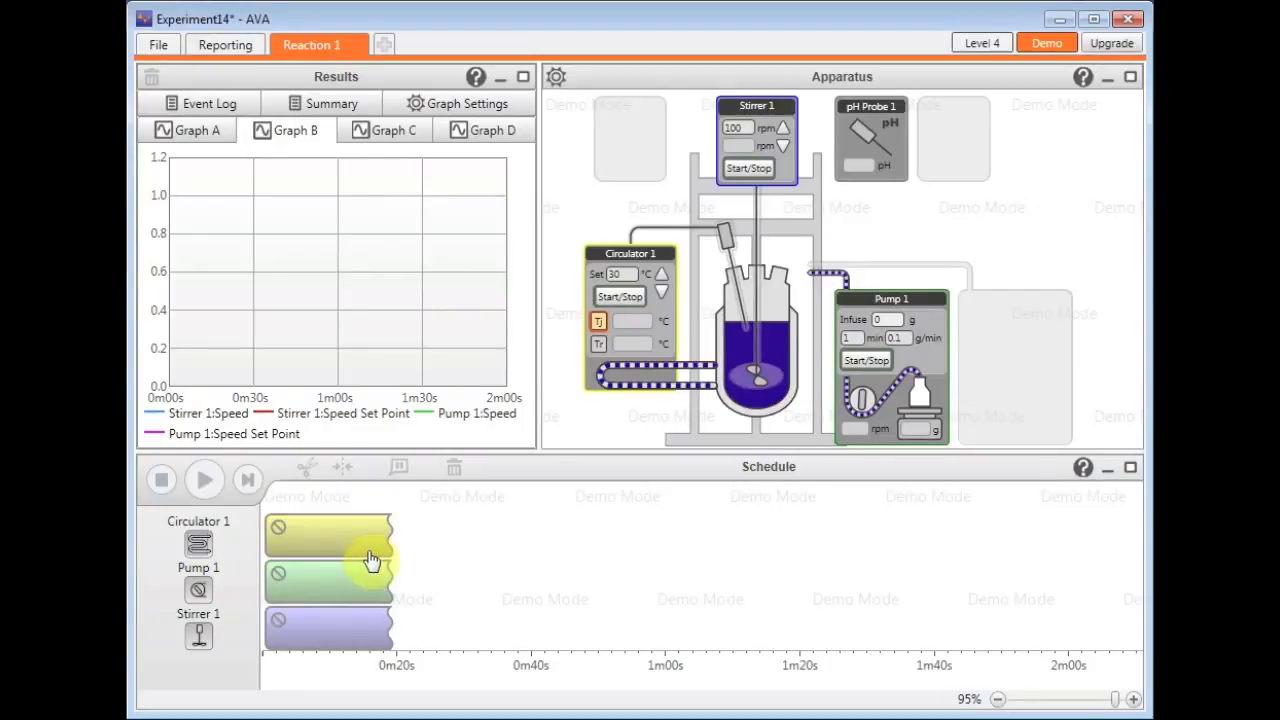
Step: Activate schedule control for the empty schedule and start the circulator's first step at 30 °C in Tr control
click(371, 560)
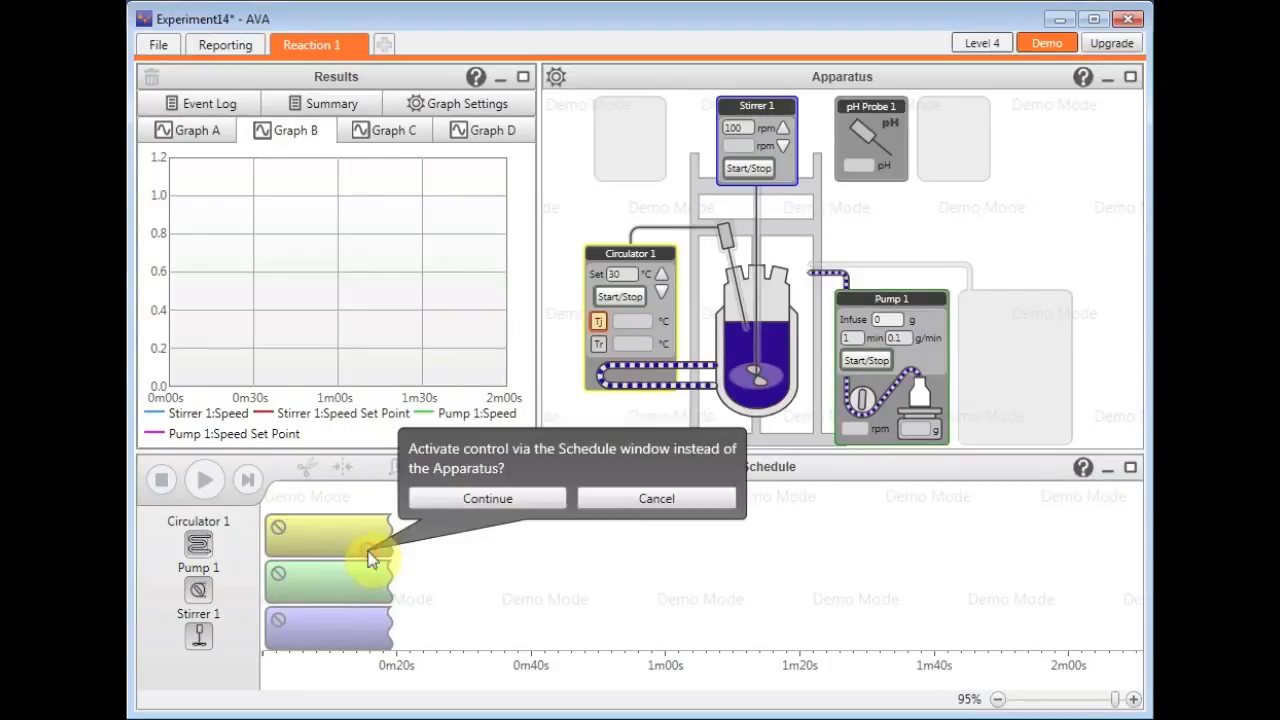
click(455, 504)
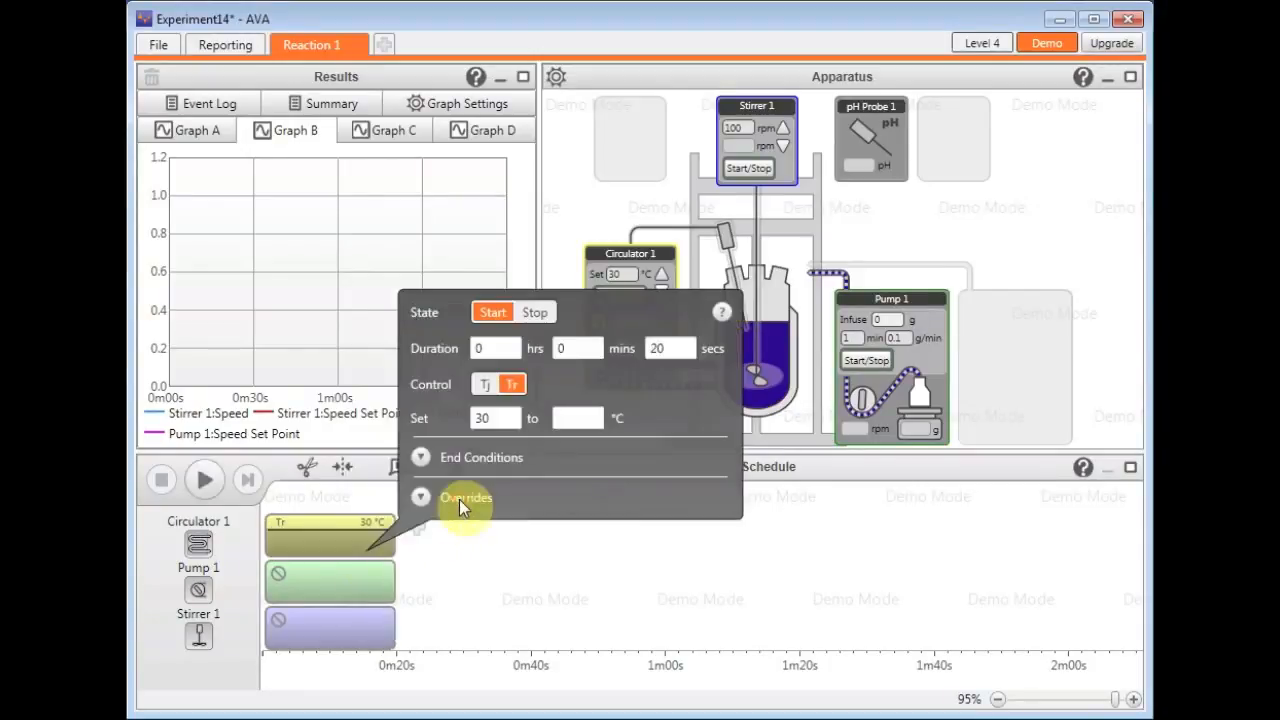
click(450, 571)
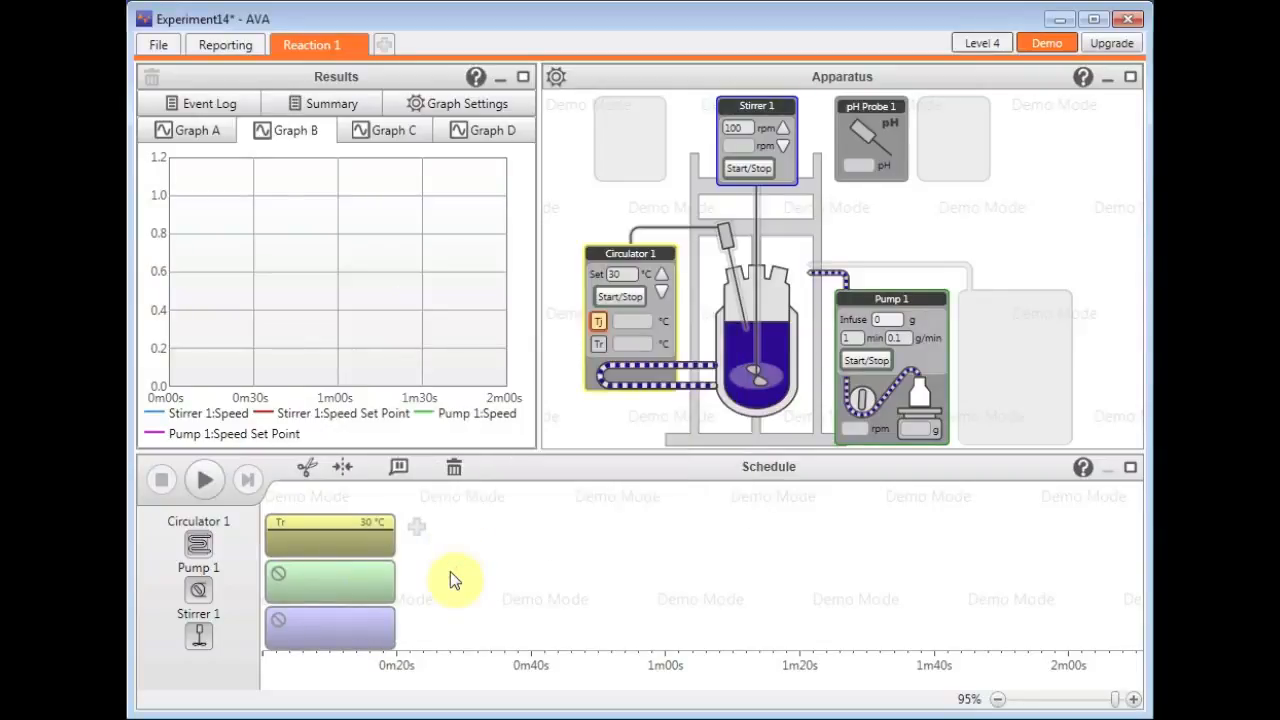
Step: Set the first circulator step's duration to 1 min 20 s, and stretch the stage to end at 2 minutes
click(370, 556)
click(588, 343)
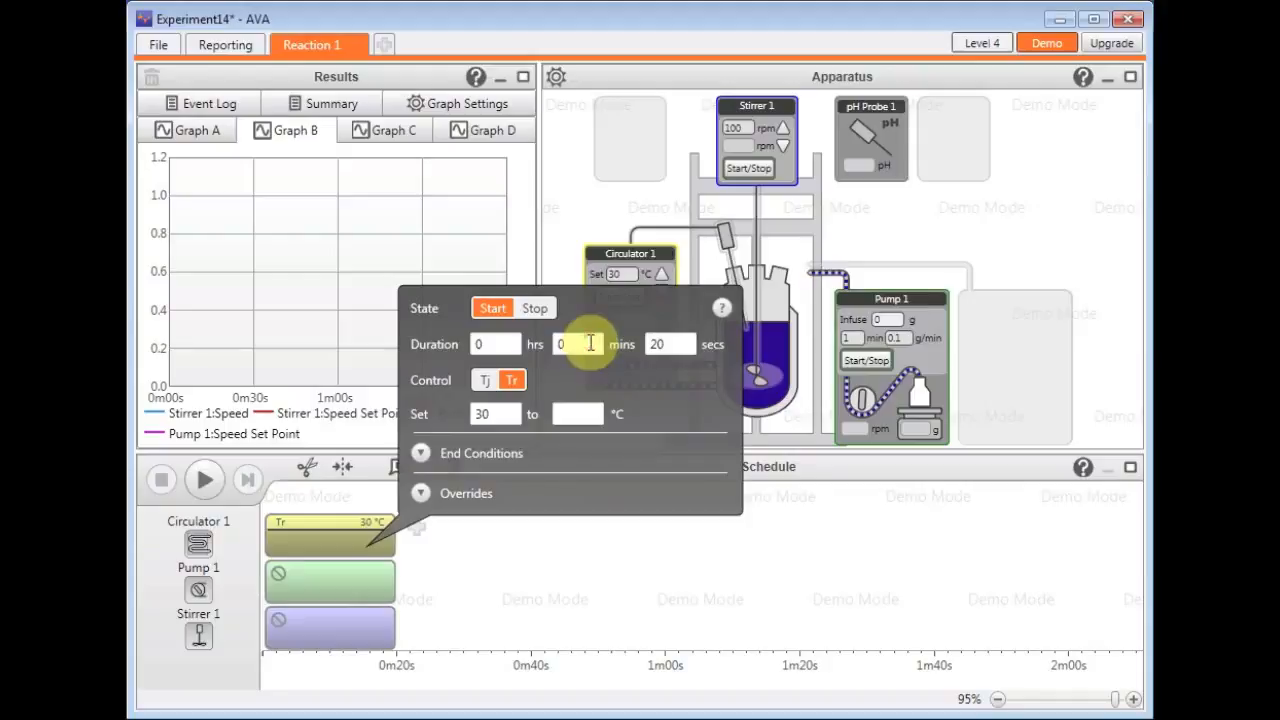
text(1)
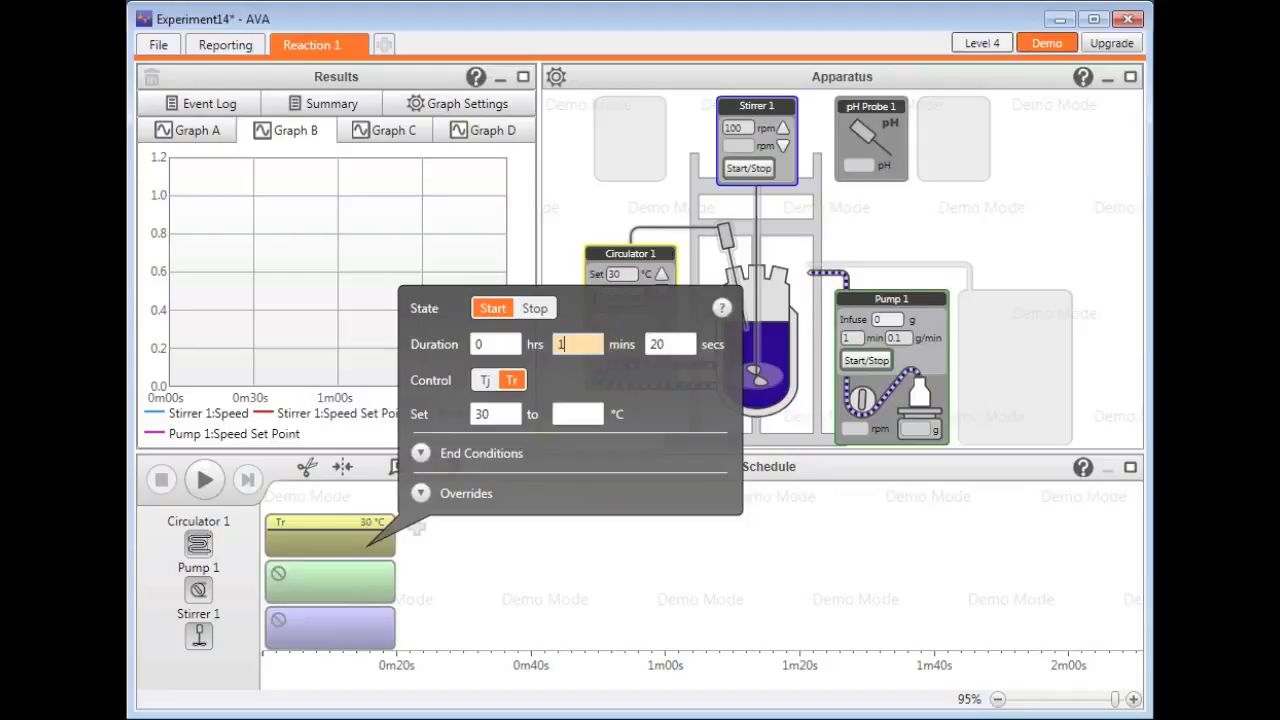
click(557, 598)
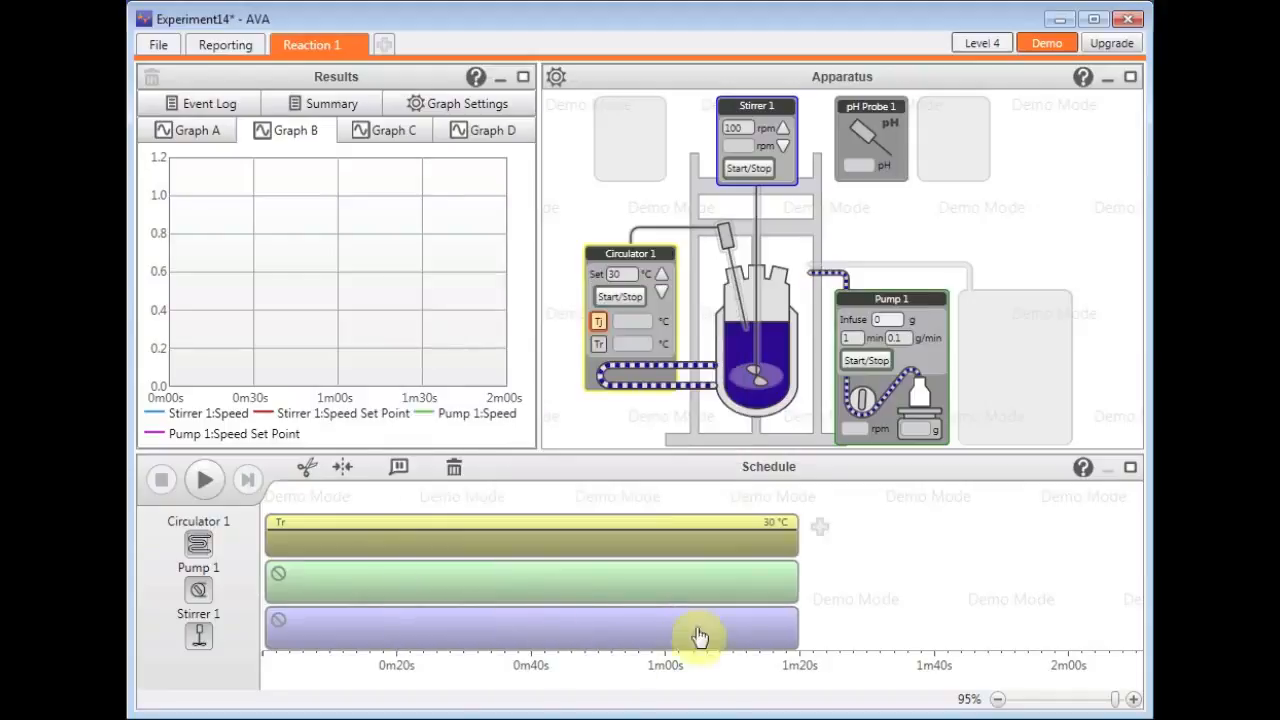
drag(797, 553, 1066, 610)
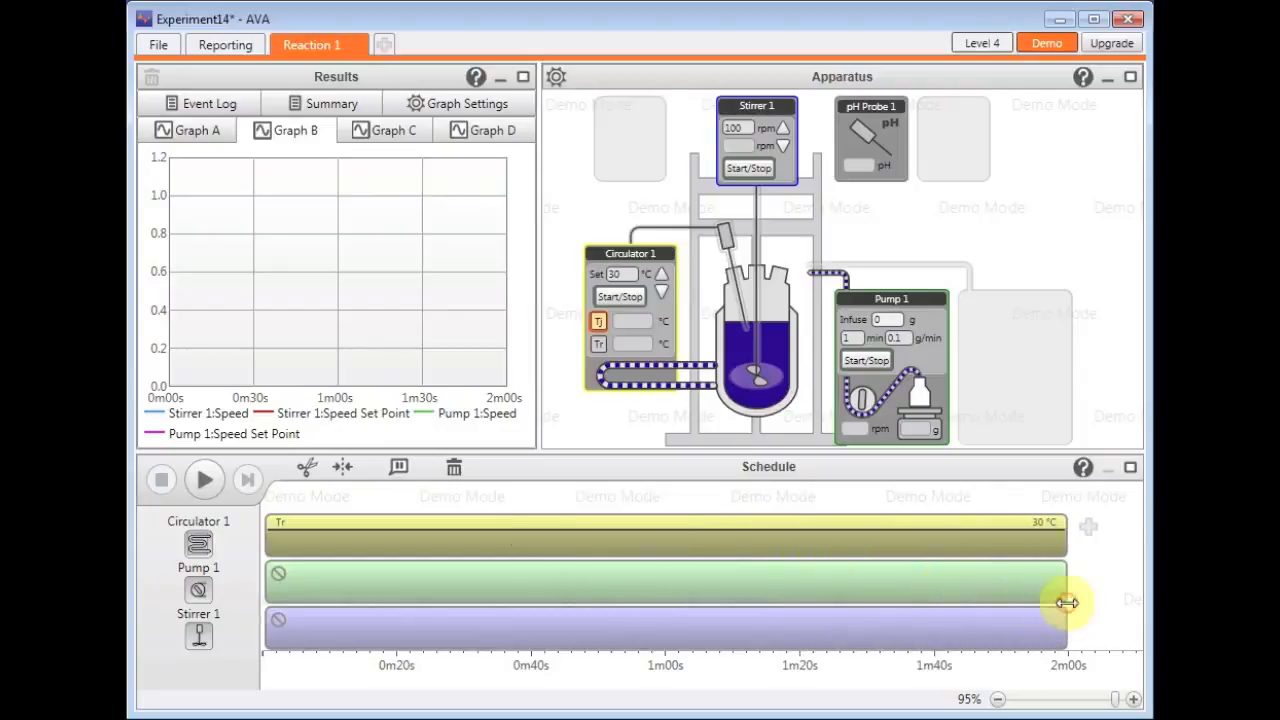
Step: Start the stirrer in the first stage and set its speed to 200 rpm
click(908, 627)
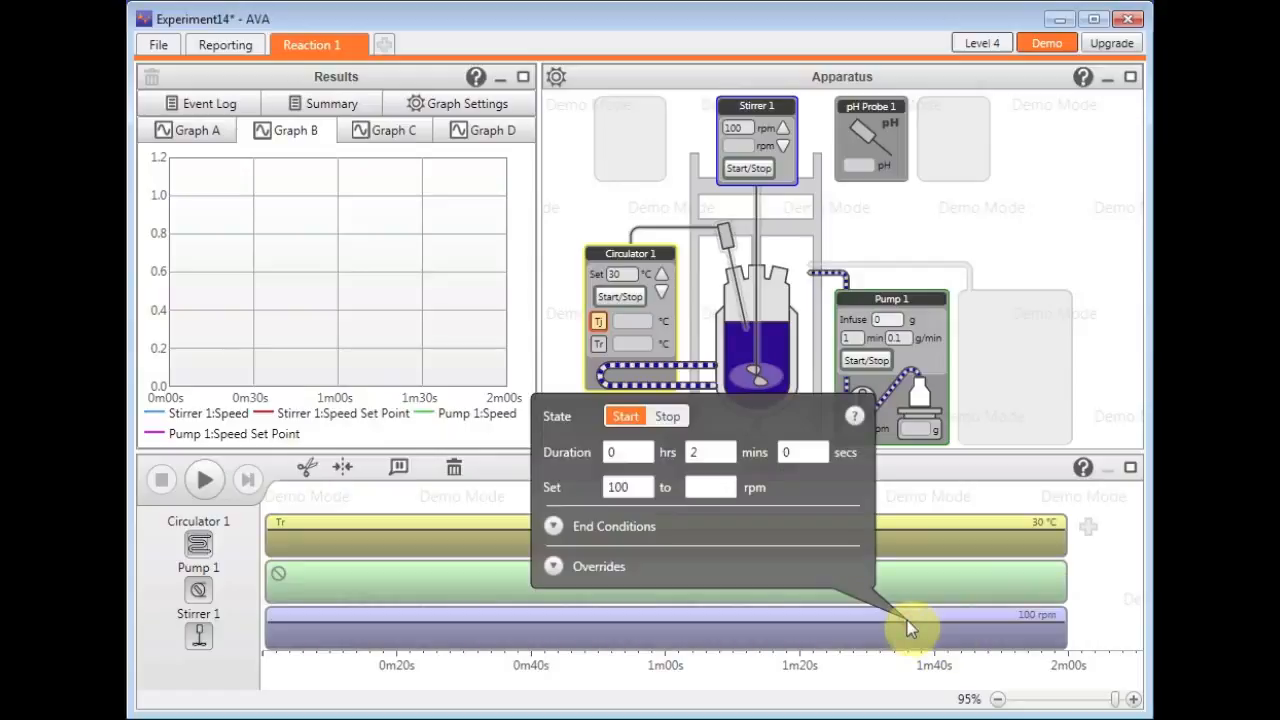
double_click(615, 487)
text(20)
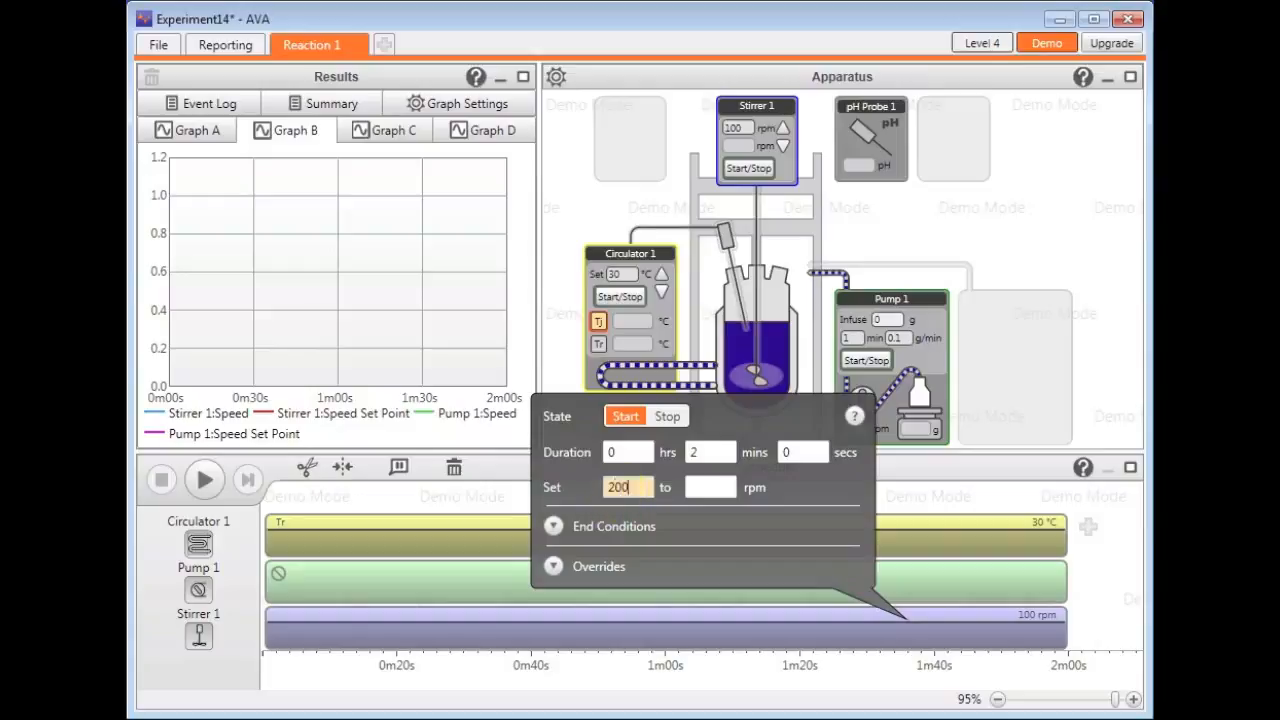
click(506, 503)
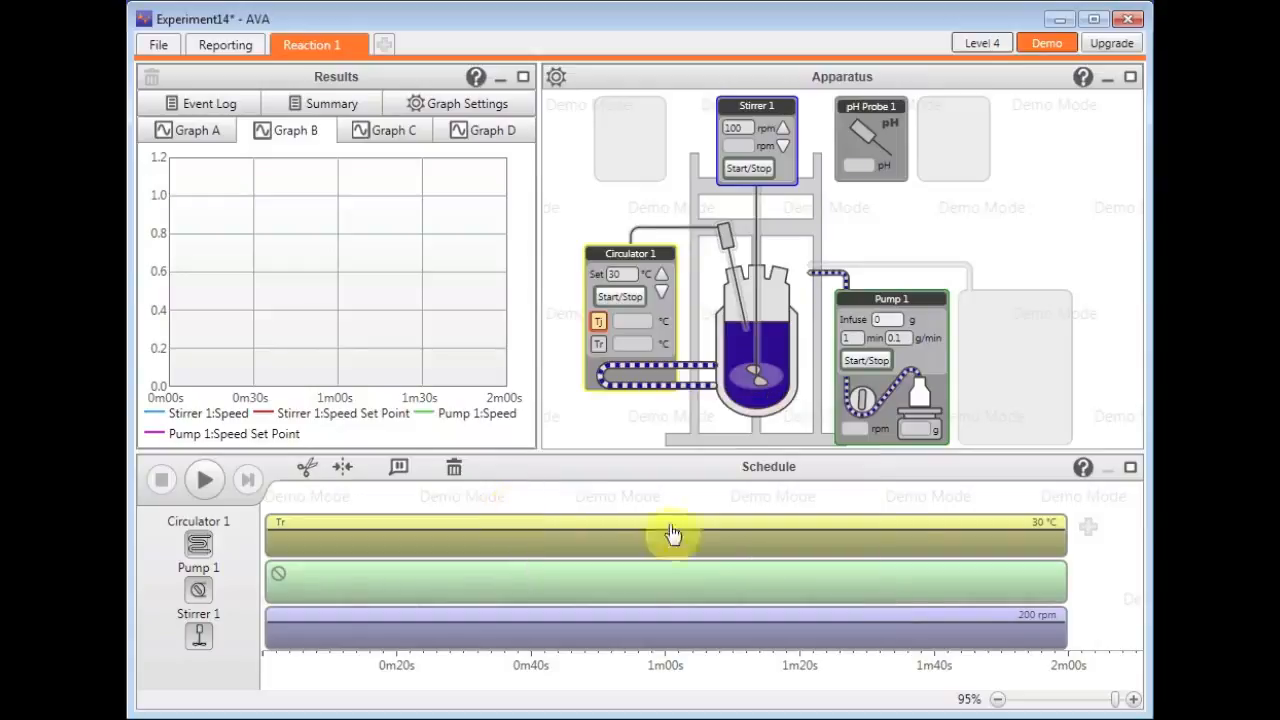
Step: Add a second schedule stage with a circulator ramp from 30 to 50 °C over 15 minutes
click(998, 700)
click(998, 700)
click(998, 700)
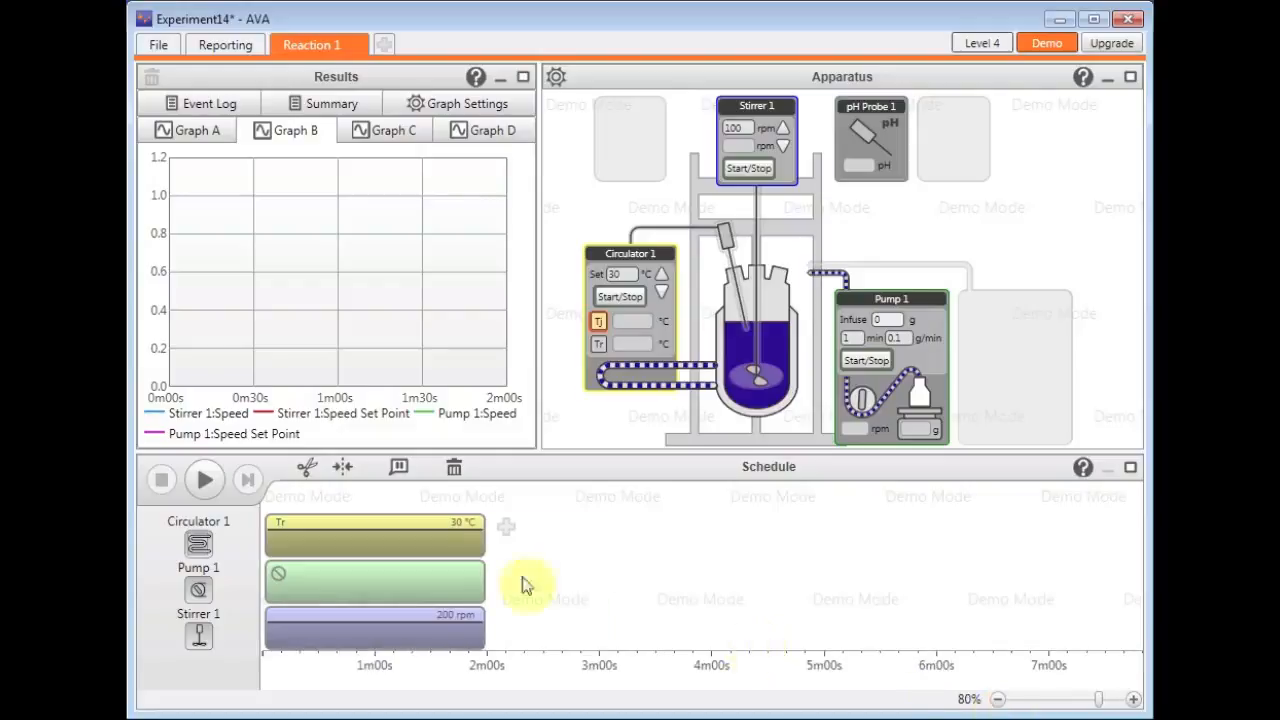
click(507, 527)
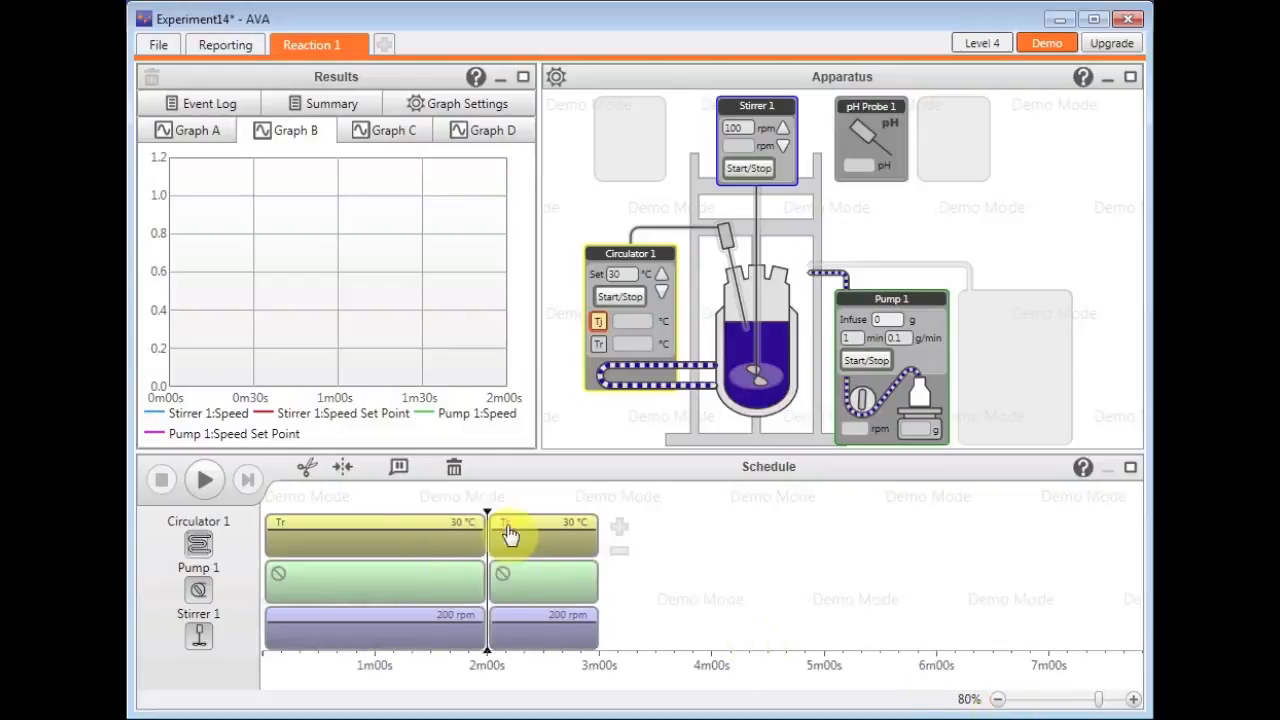
click(525, 527)
click(738, 394)
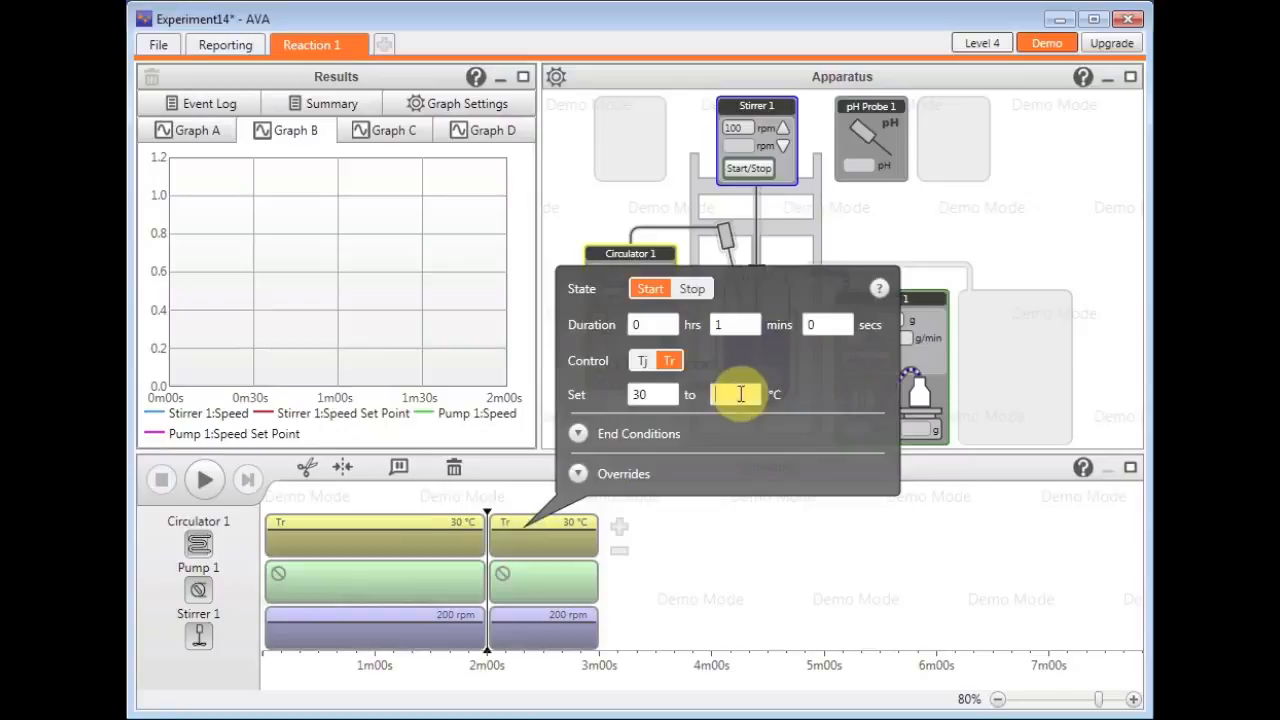
text(50)
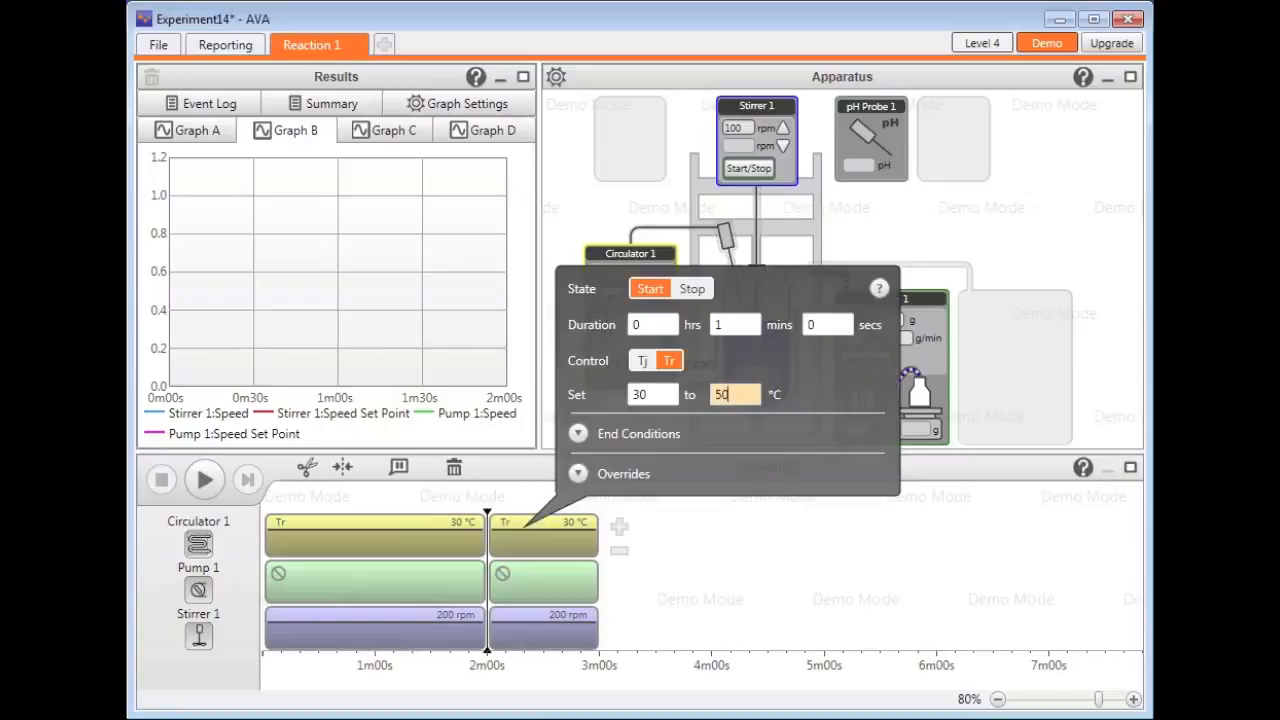
click(735, 327)
text(15)
click(697, 532)
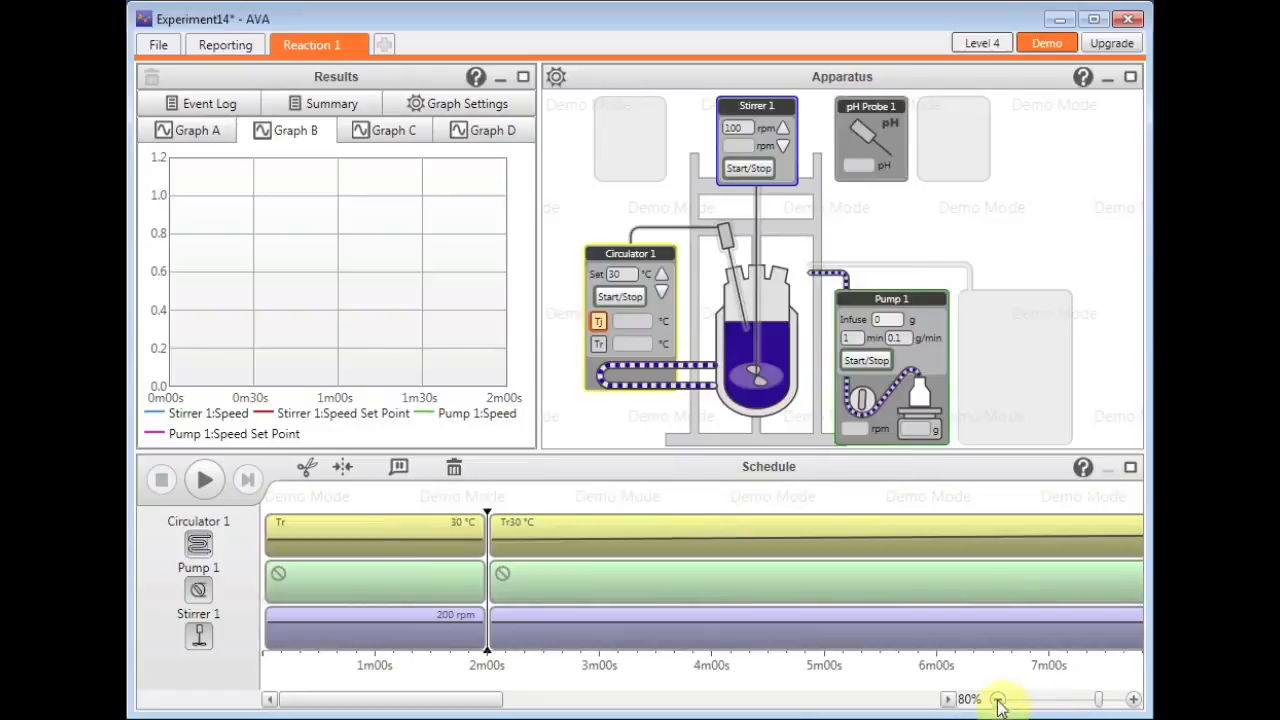
Step: Add a third stage holding 50 °C and stretch it to the 50-minute mark, making it 33 minutes long
click(997, 700)
click(997, 700)
click(997, 700)
click(997, 700)
click(997, 700)
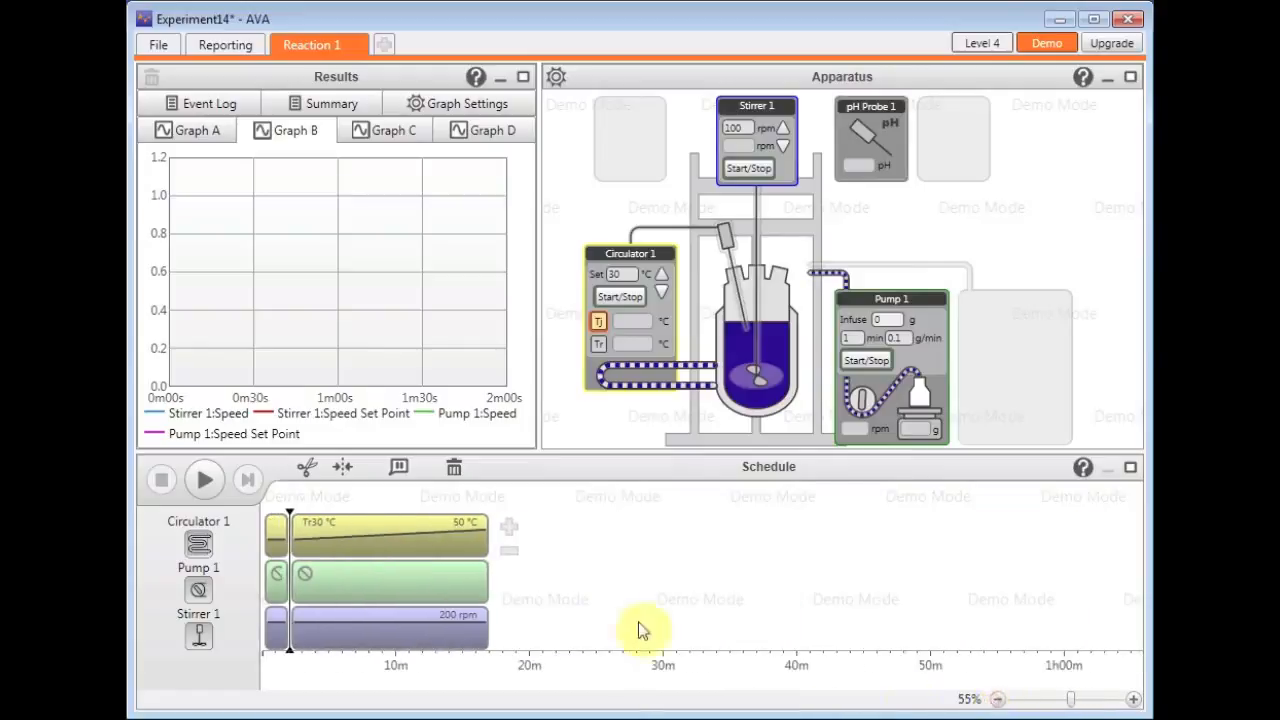
click(507, 528)
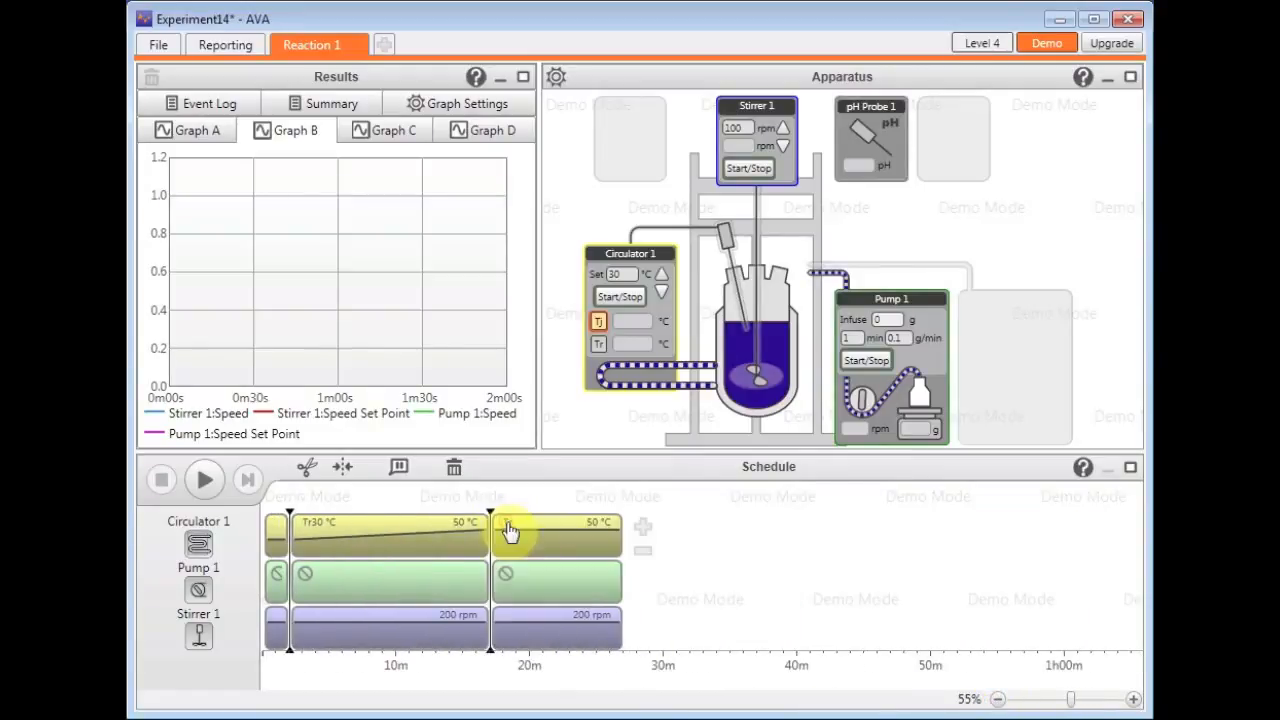
drag(617, 526, 937, 604)
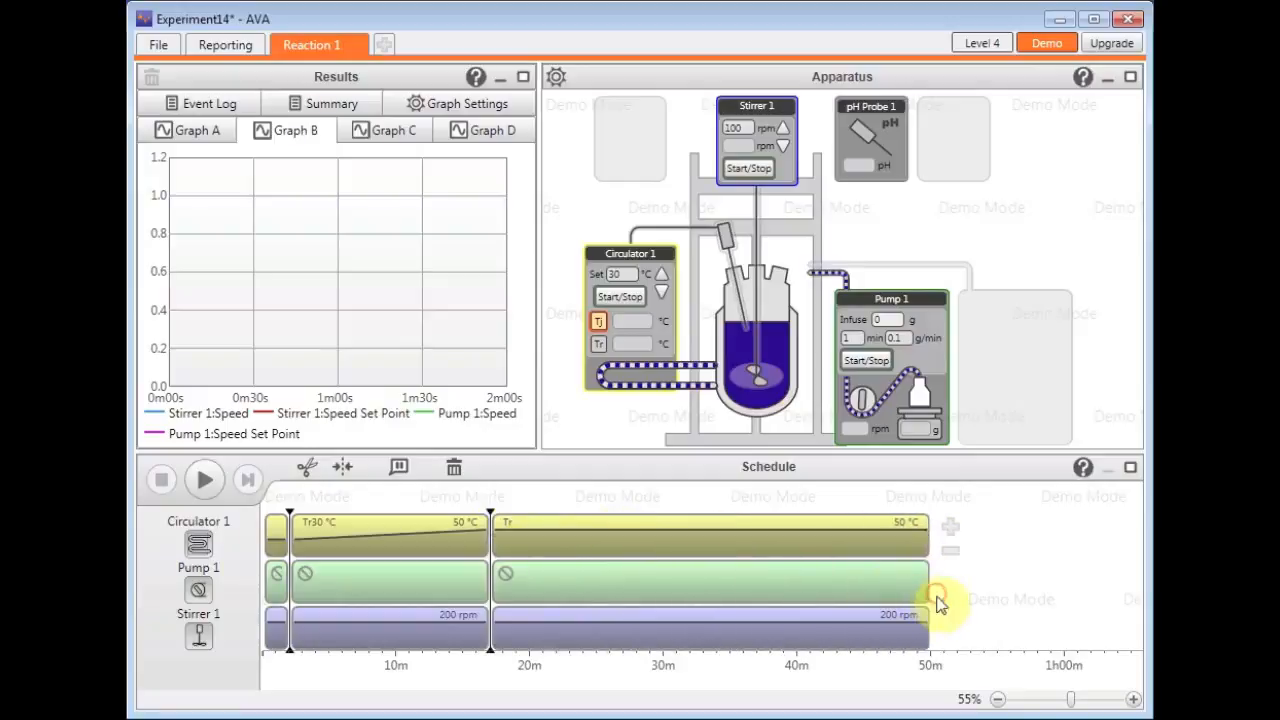
Step: Add a fourth stage of 10 minutes with a circulator ramp from 50 down to 30 °C
click(953, 527)
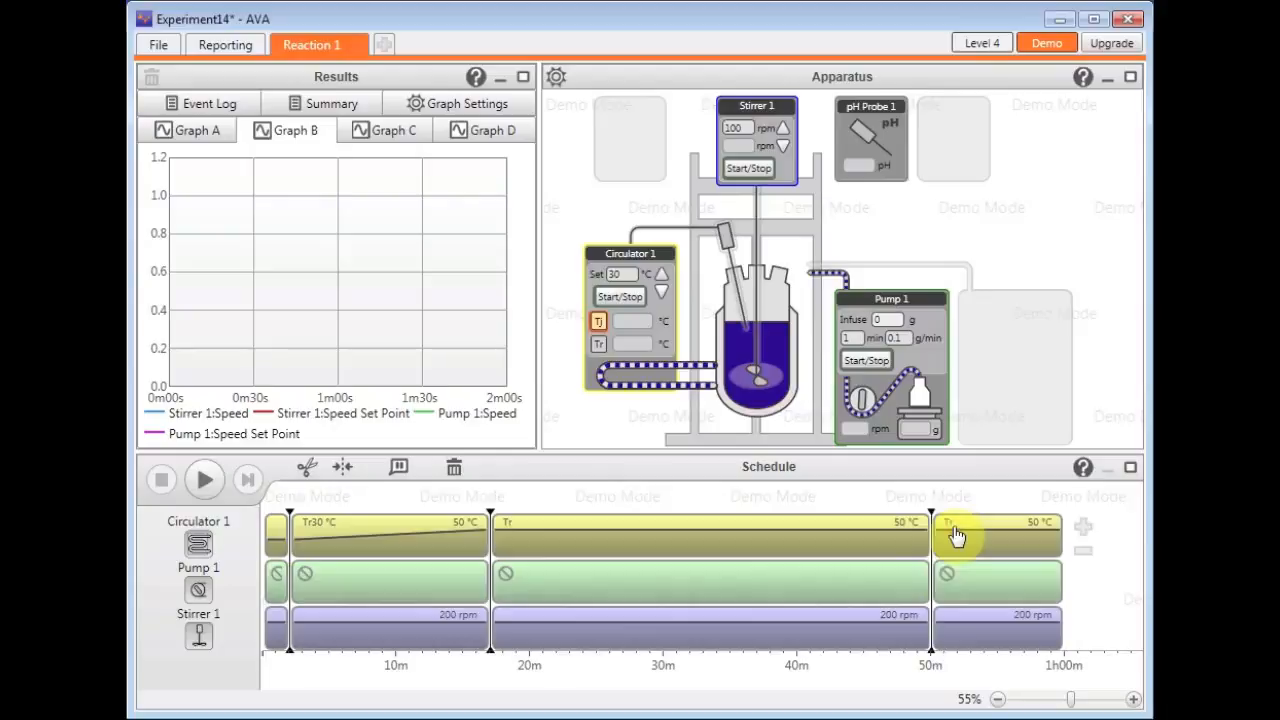
click(955, 535)
click(750, 395)
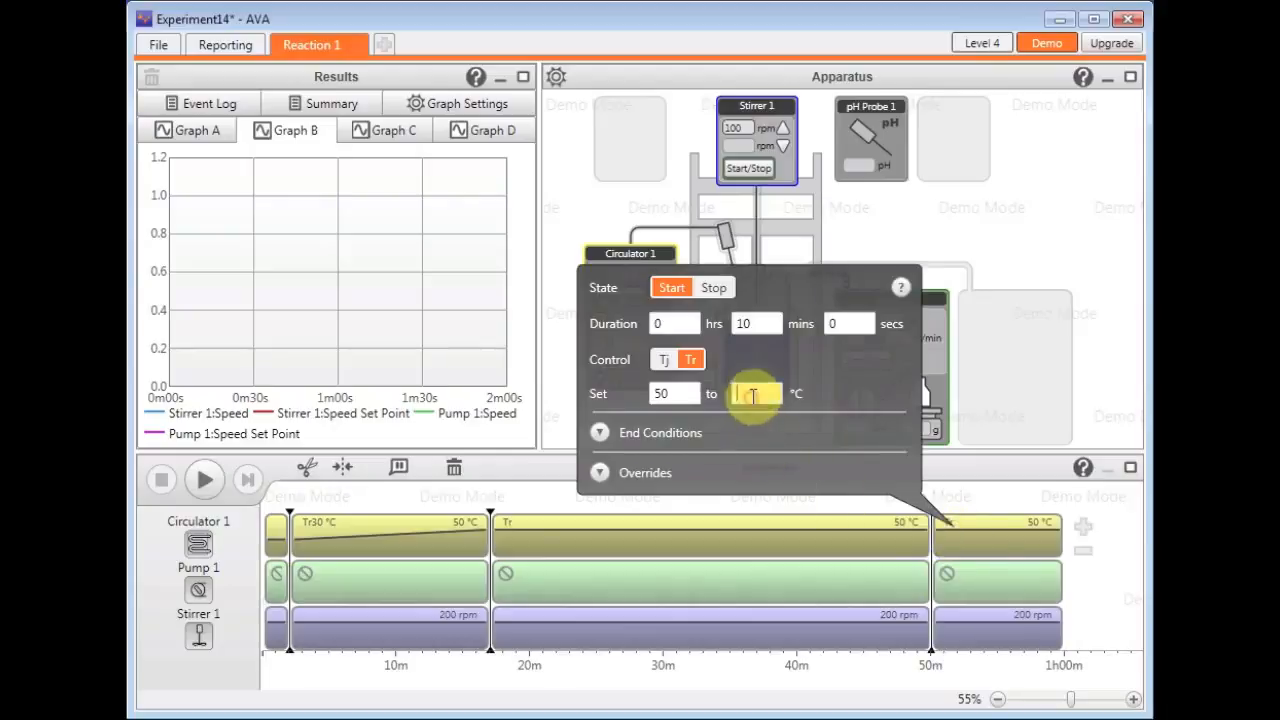
text(30)
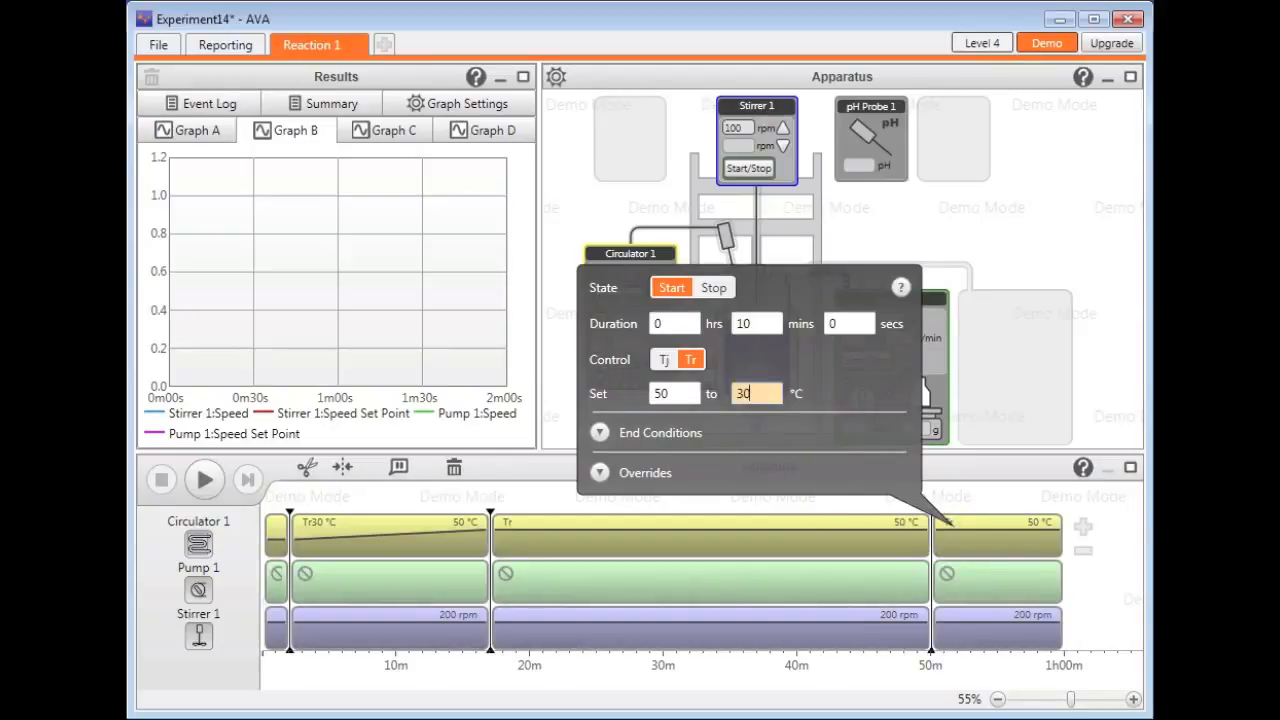
click(1004, 502)
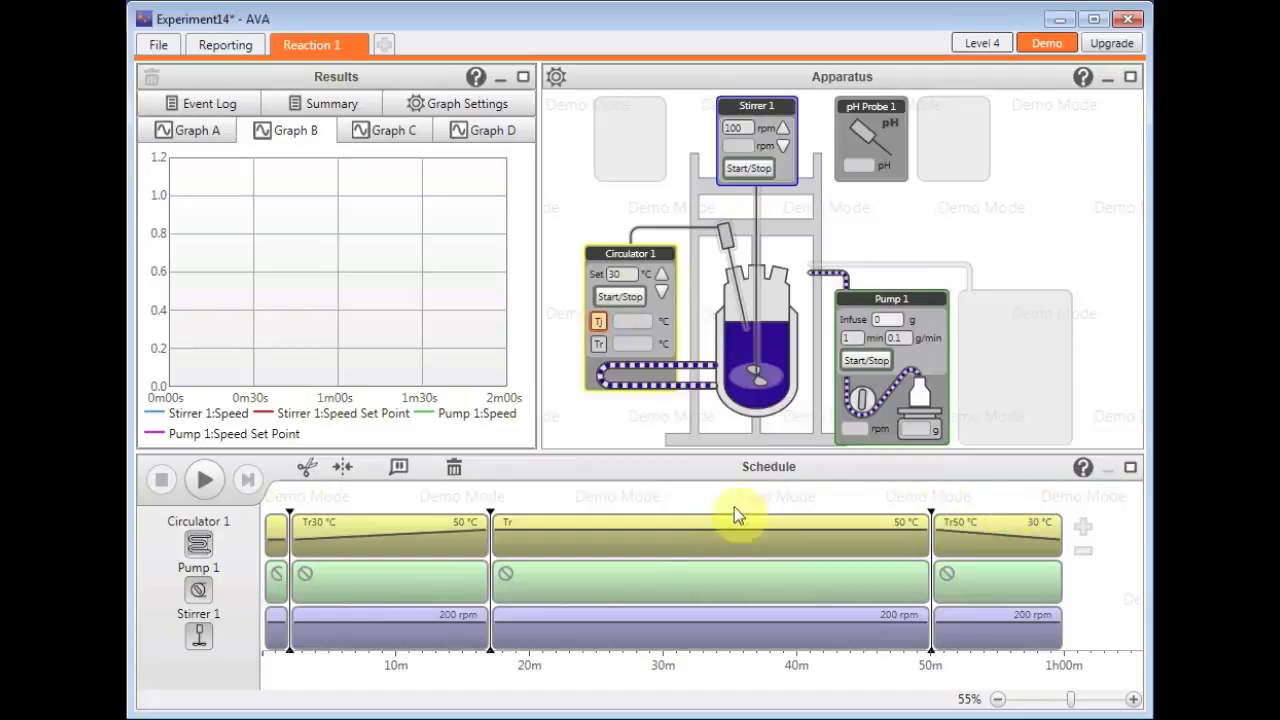
Step: Start the pump in the third schedule stage and set it to add 15 g over the stage
click(543, 586)
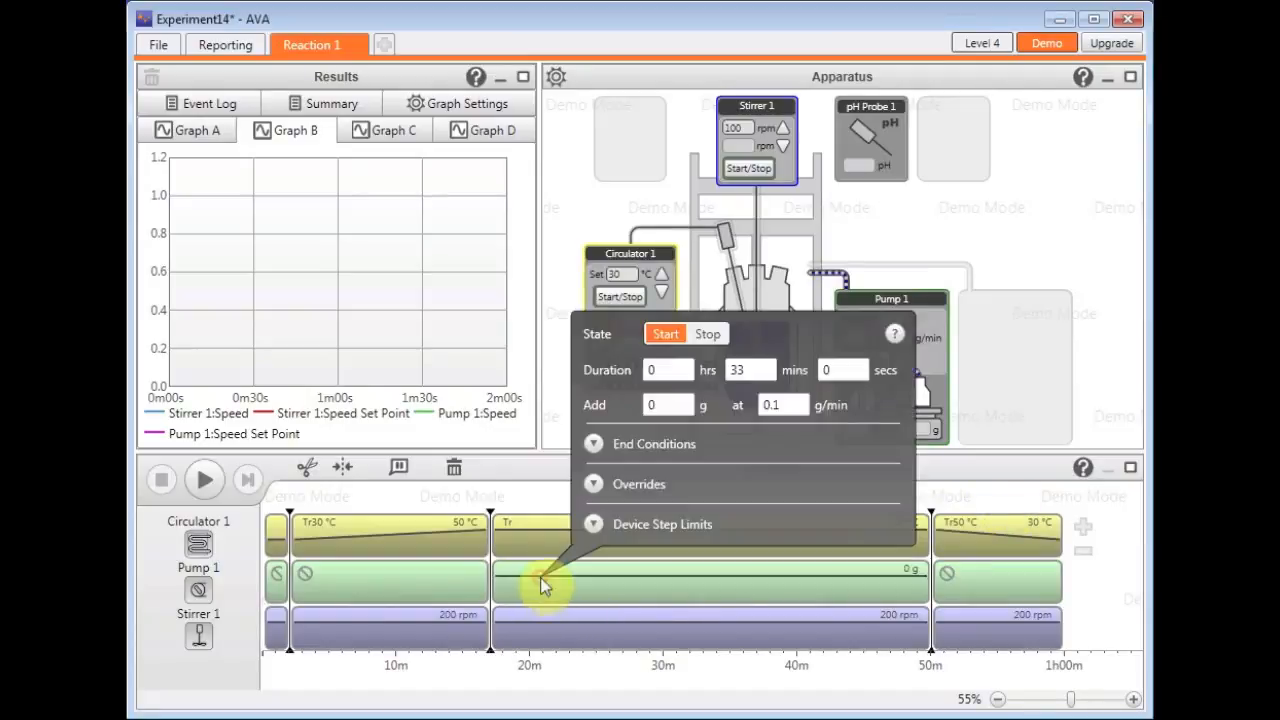
click(672, 405)
text(15)
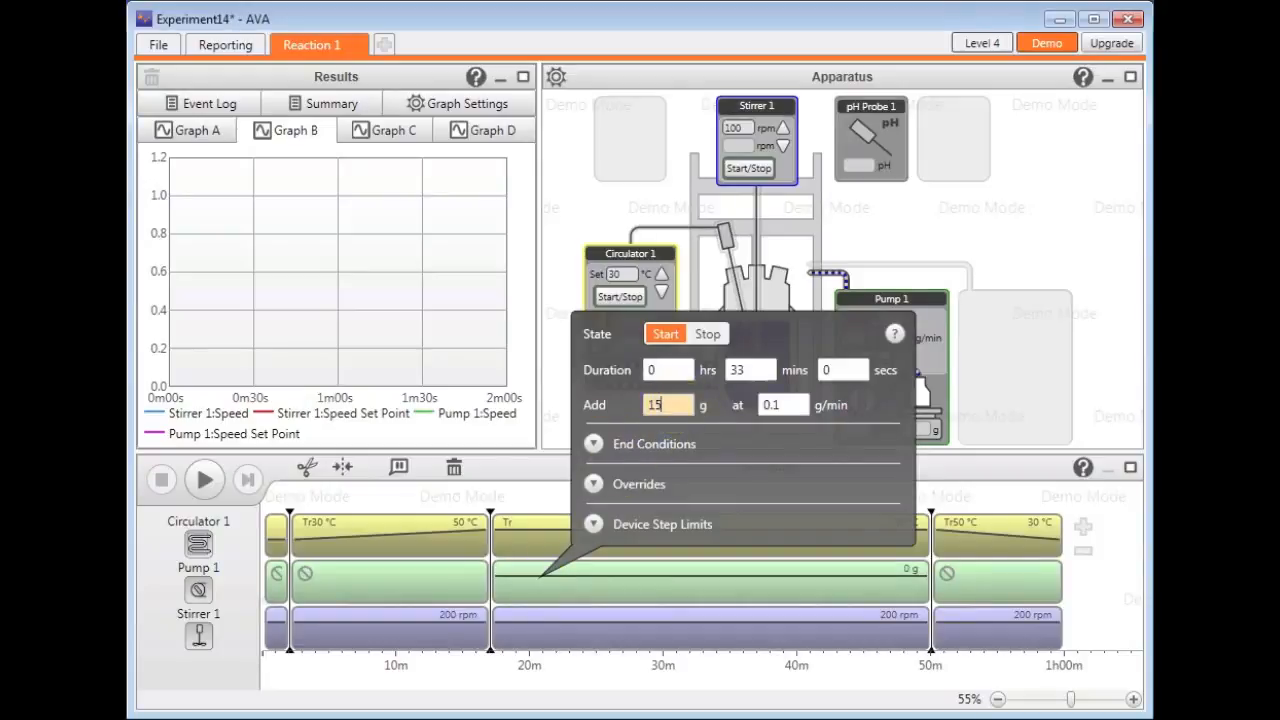
click(1128, 283)
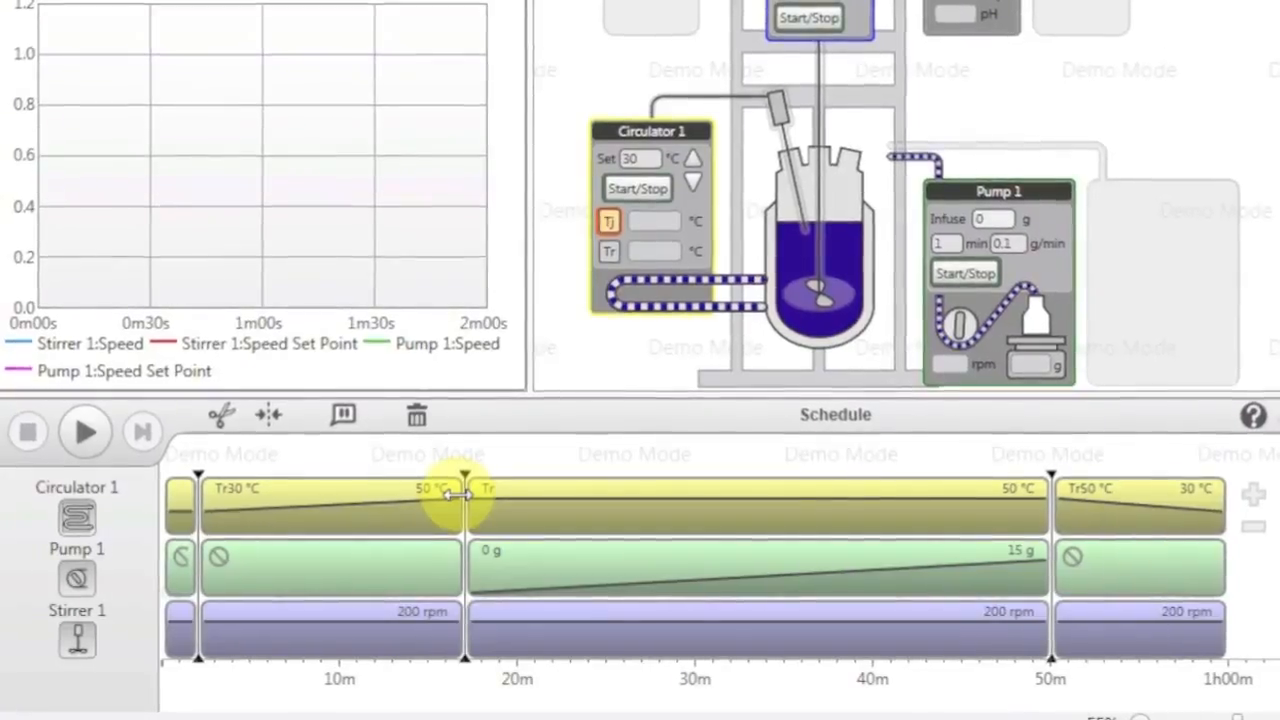
Step: Insert a pause at the end of the second schedule stage with the message "add xy"
click(345, 422)
click(428, 503)
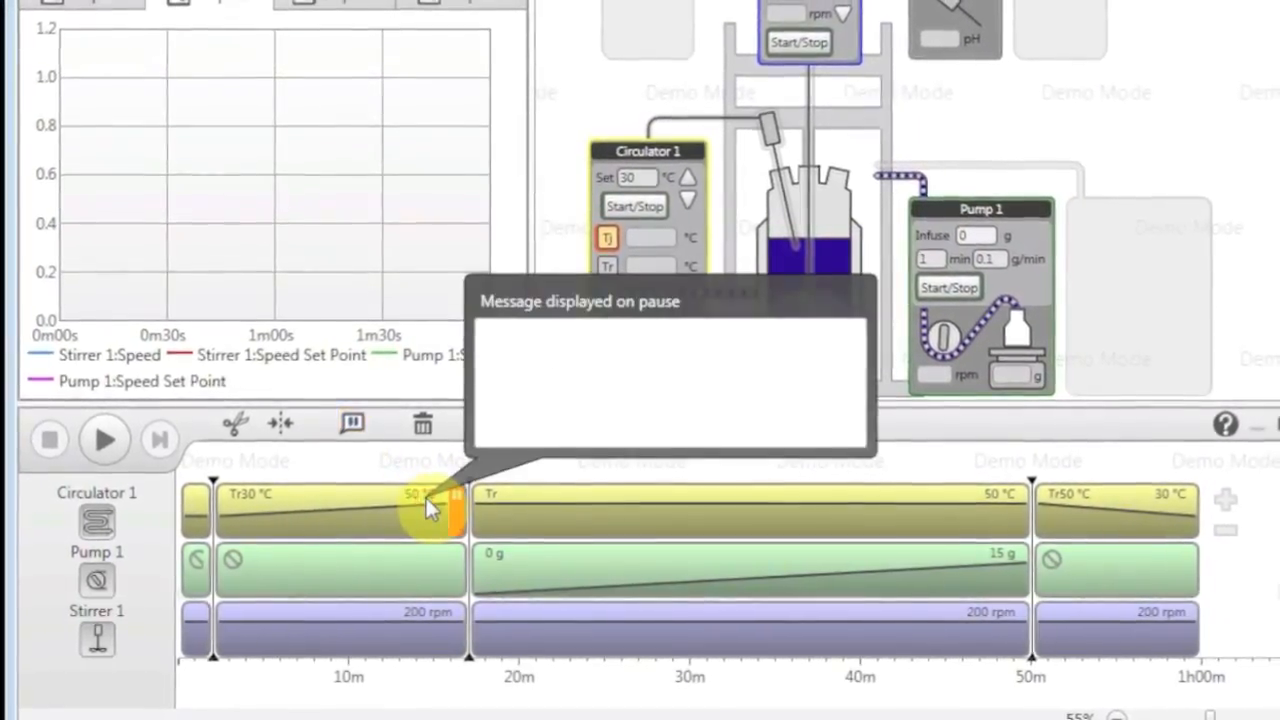
click(571, 380)
text(add xy)
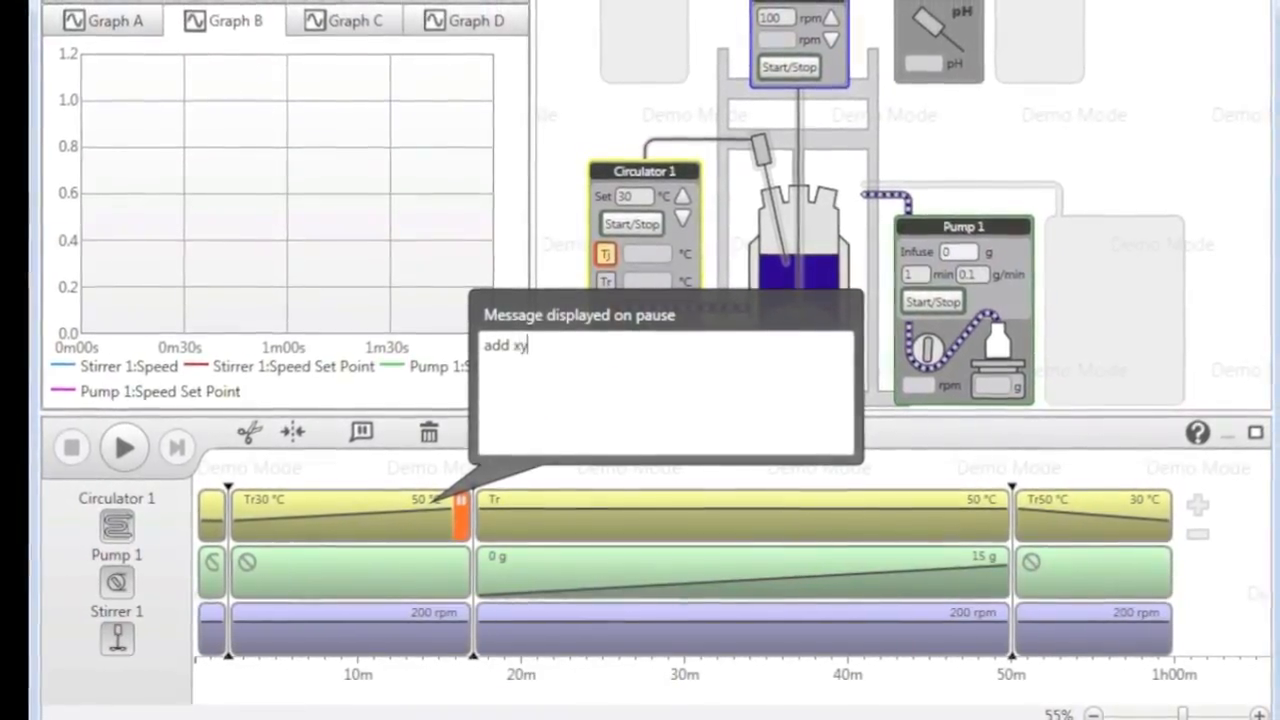
click(907, 464)
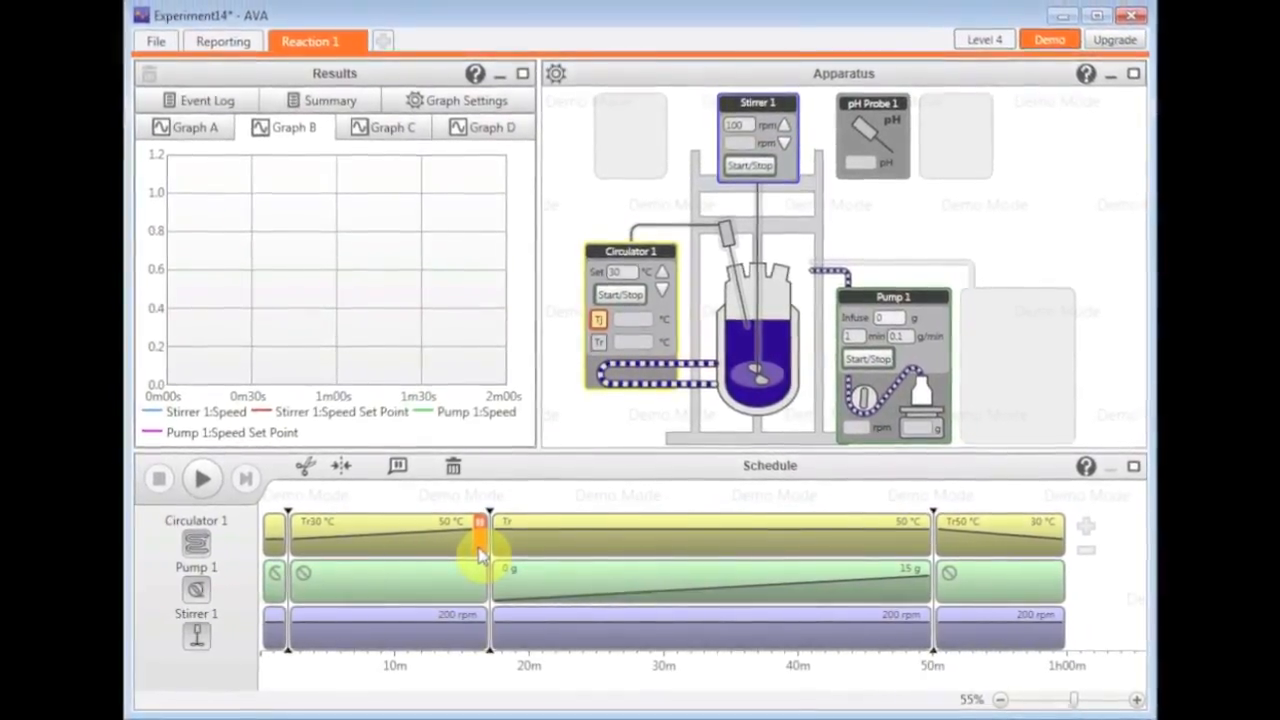
Step: Run the schedule and add a third-stage pump override that stops the pump if Circulator 1 T Reaction is > 55 °C
click(217, 484)
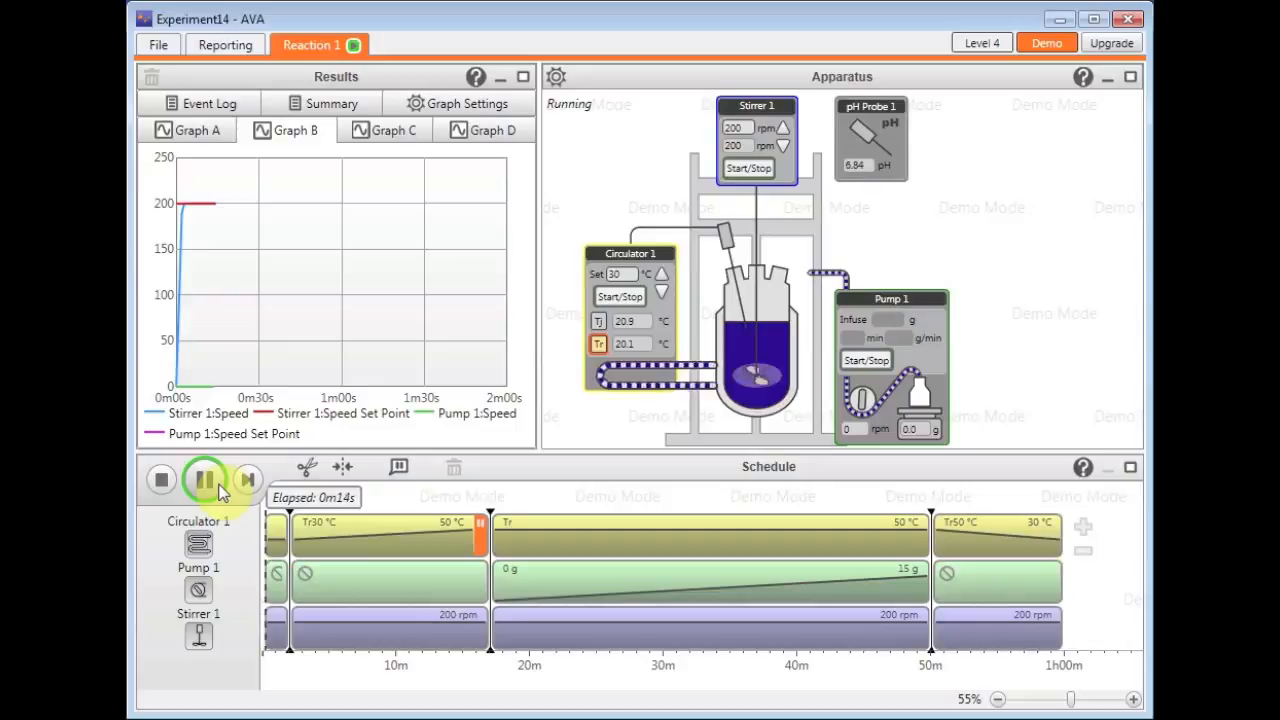
click(583, 577)
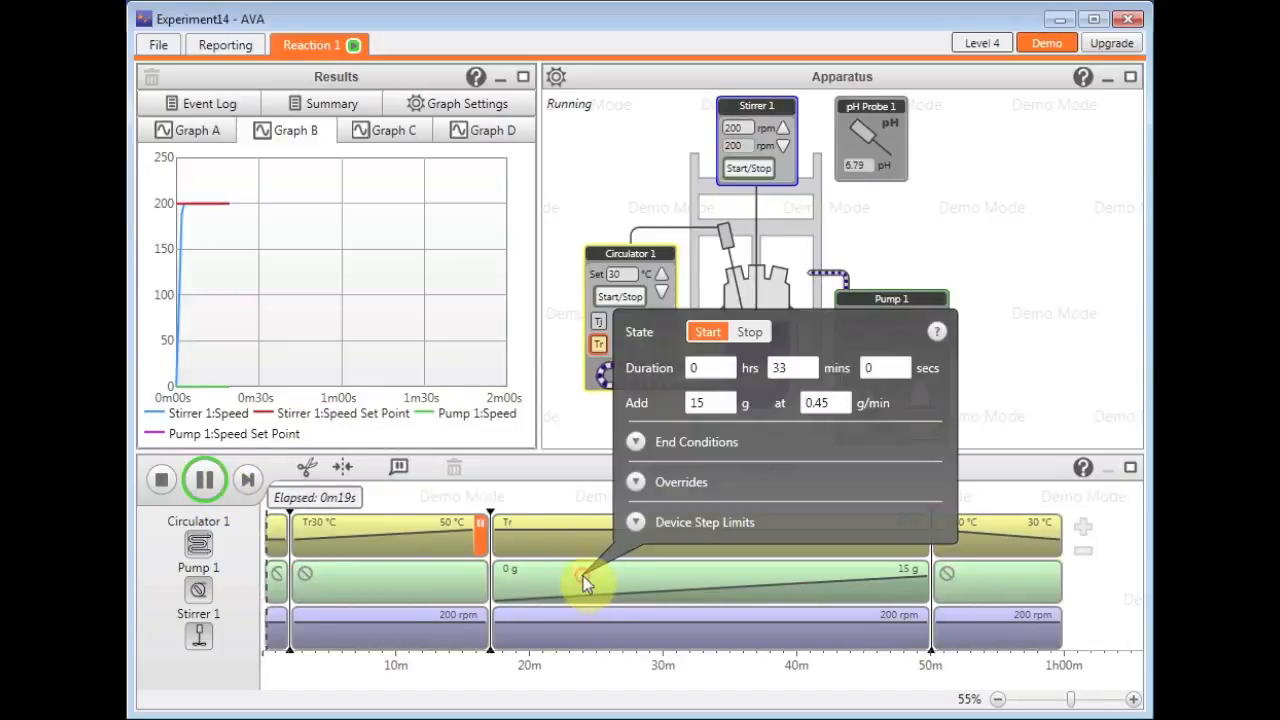
click(630, 486)
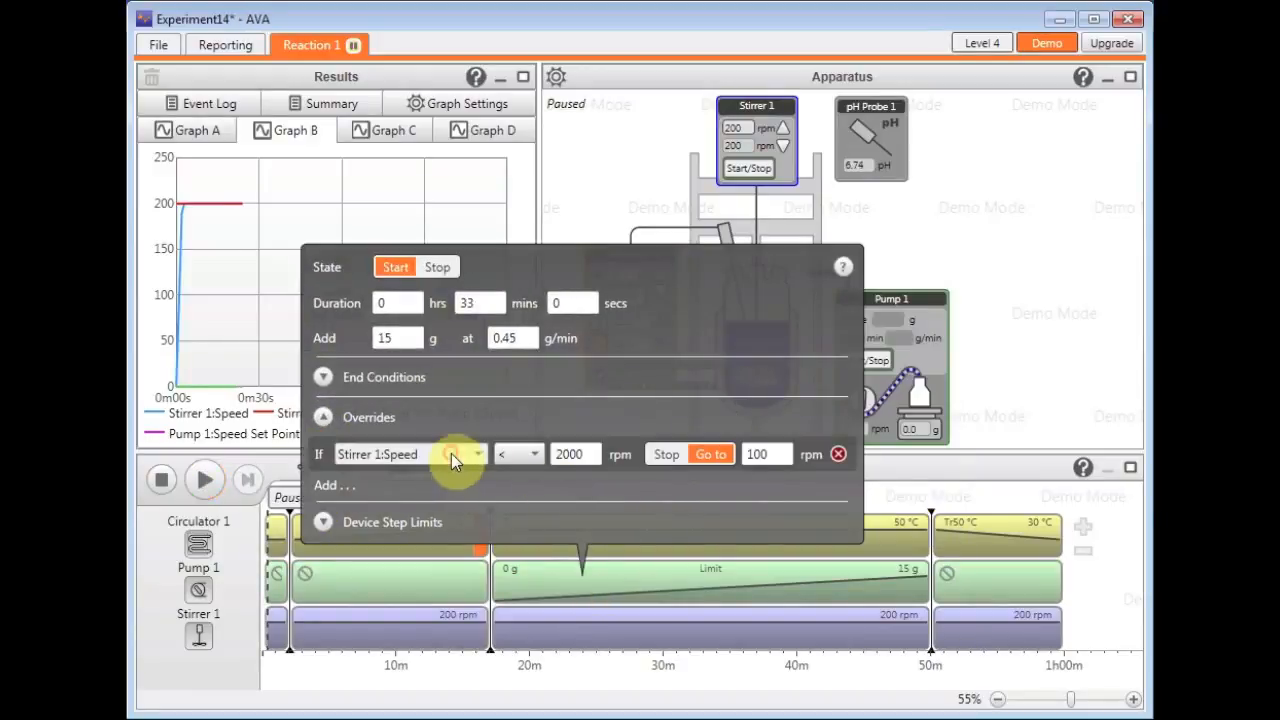
click(423, 535)
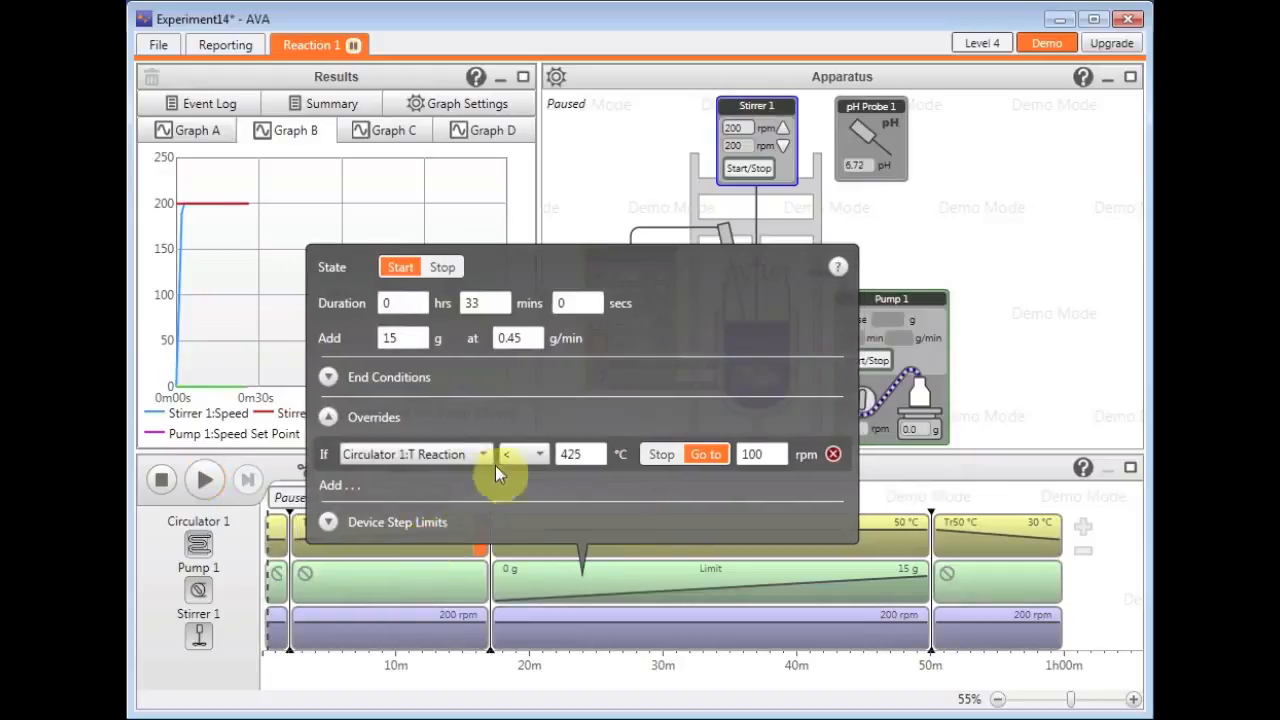
click(524, 457)
click(510, 516)
double_click(578, 461)
text(55)
click(664, 458)
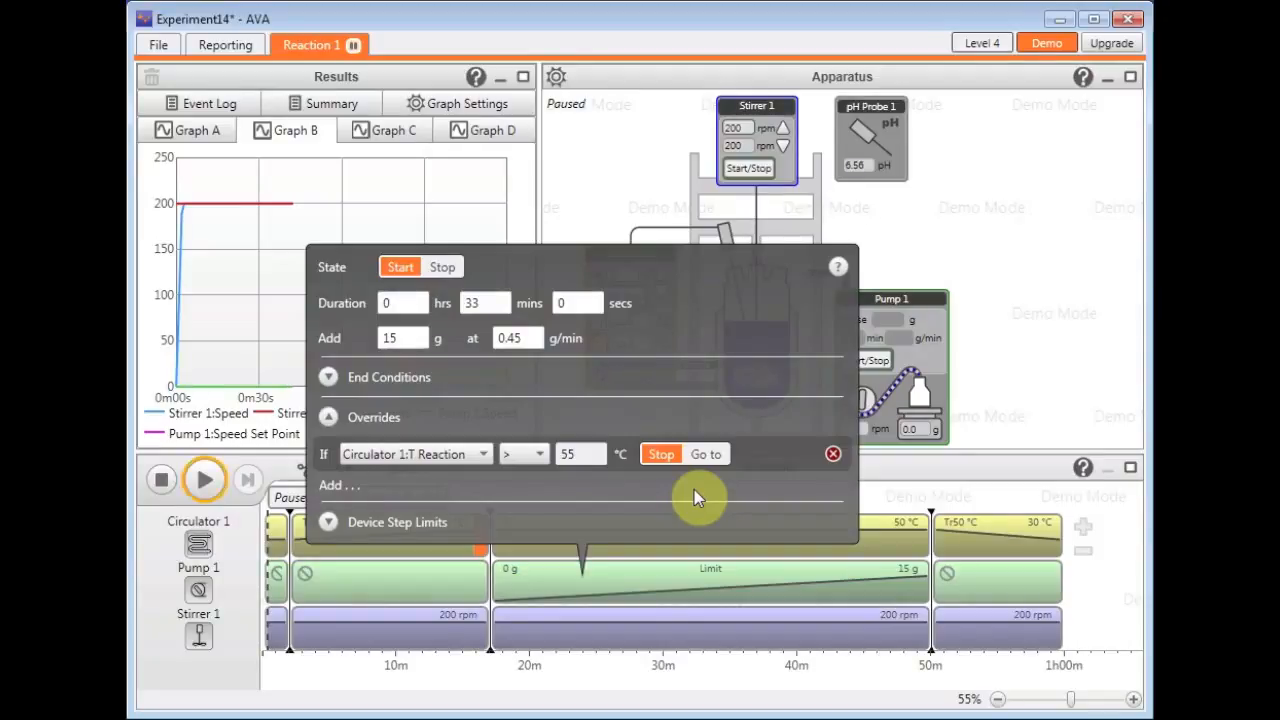
key(Escape)
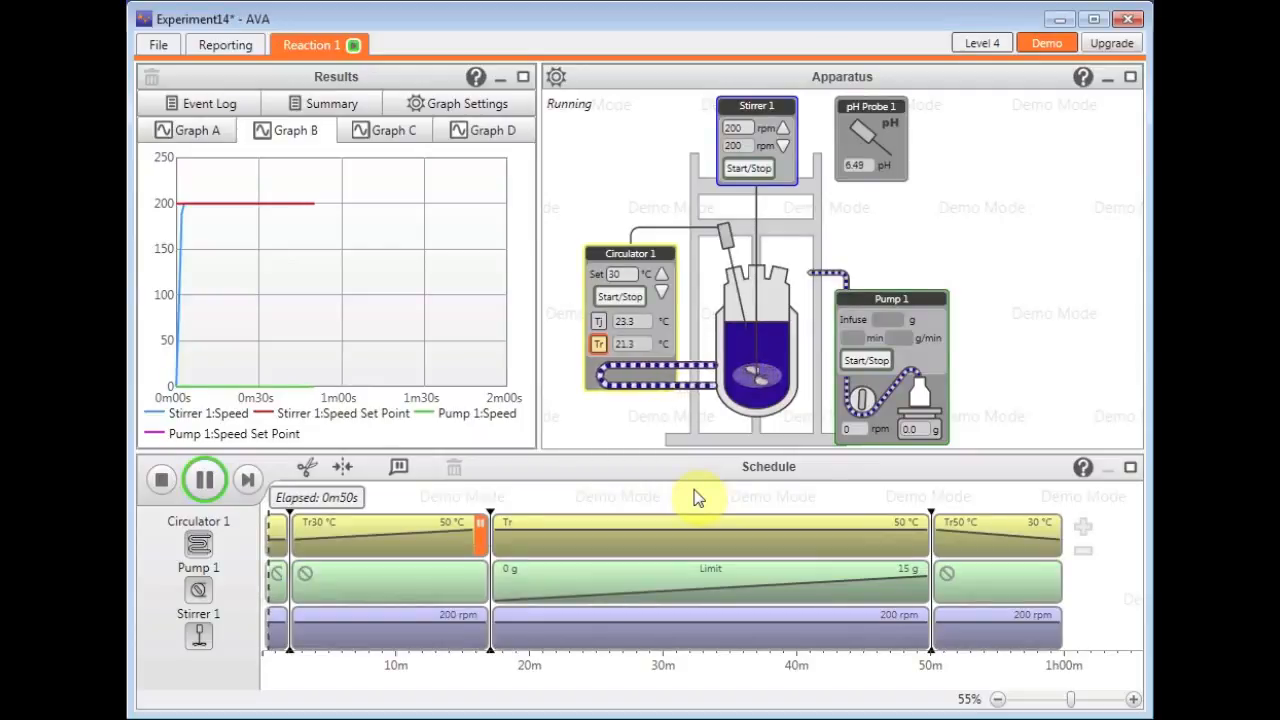
Step: Add the comment "all ok" to the event log, and display Graph A after checking the graph settings
click(210, 104)
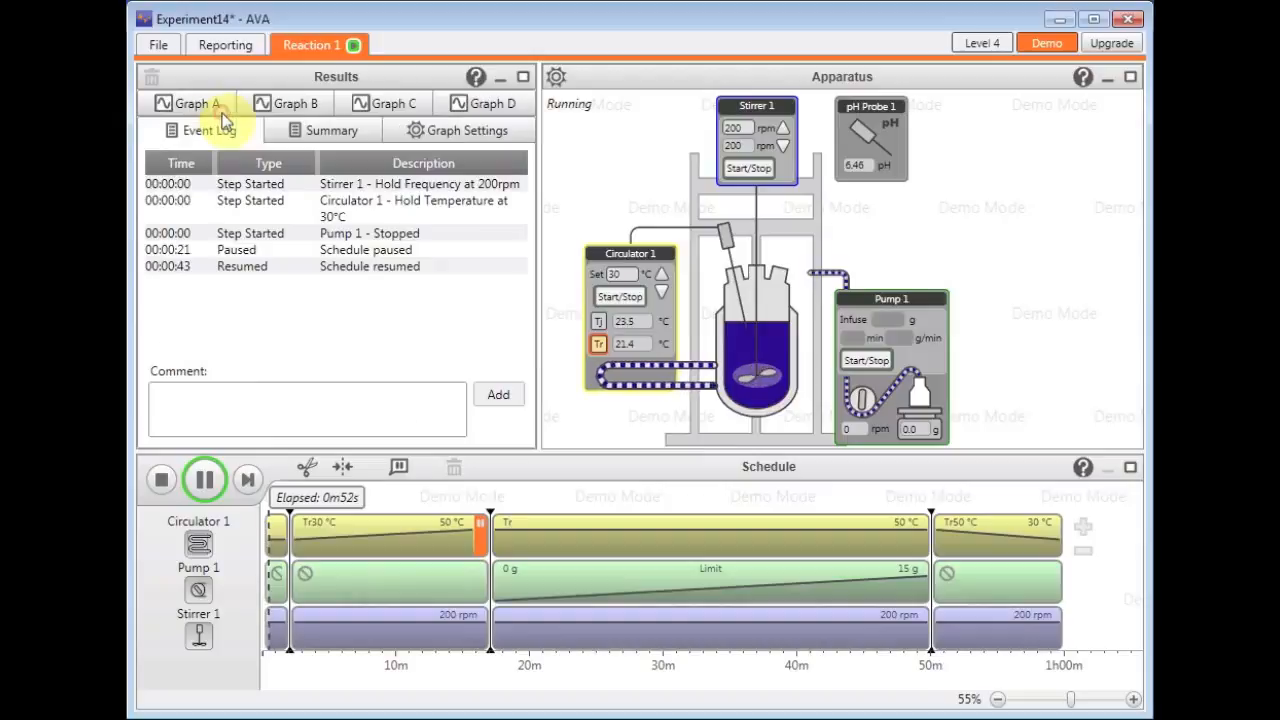
click(239, 418)
text(all ok)
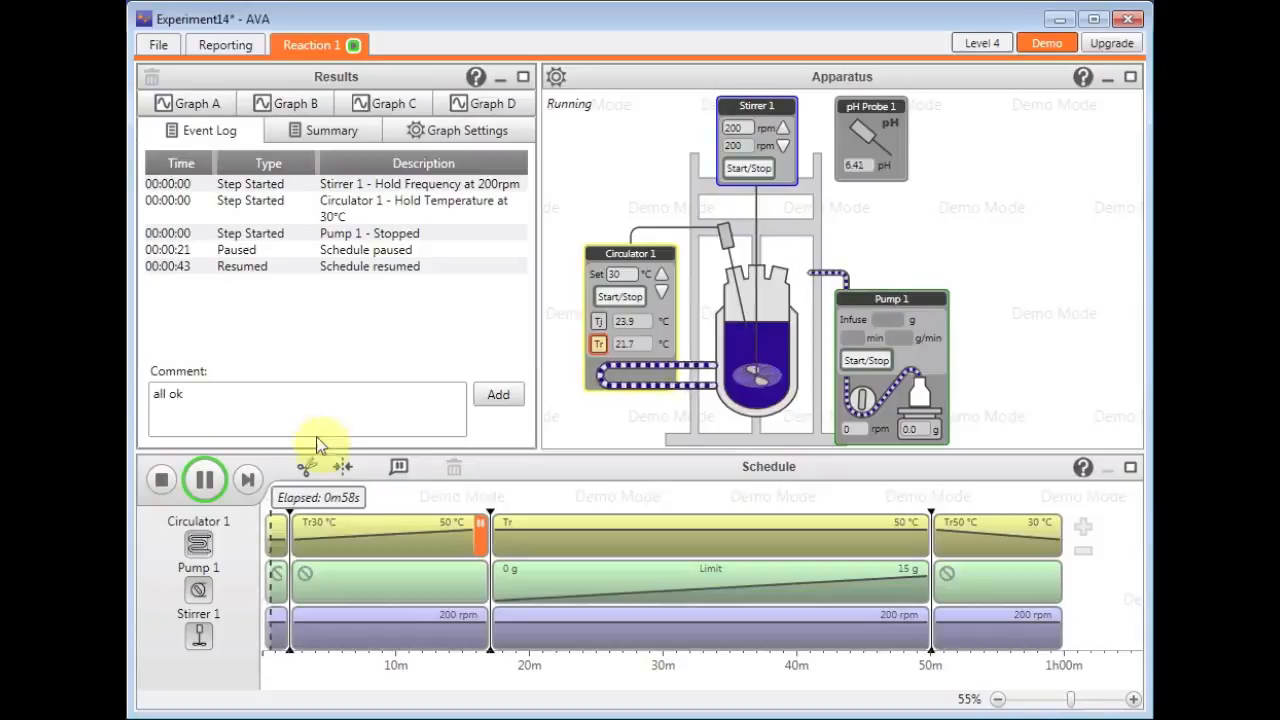
click(511, 400)
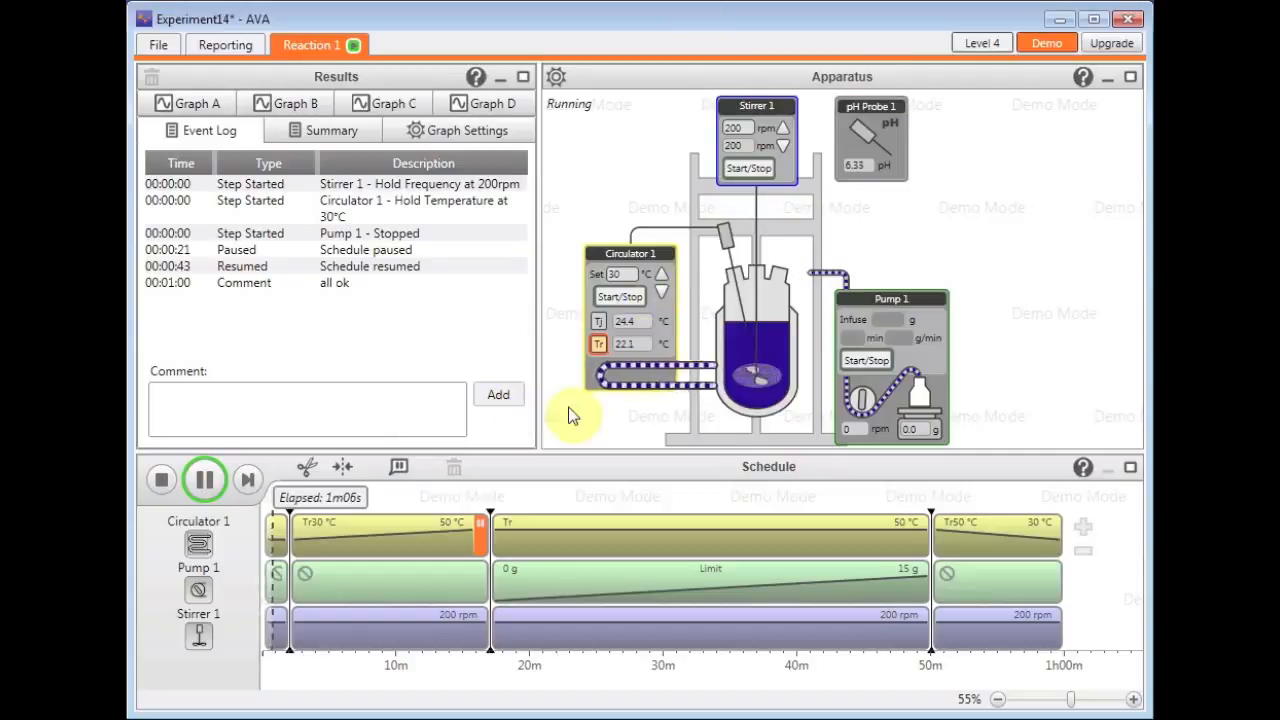
click(486, 131)
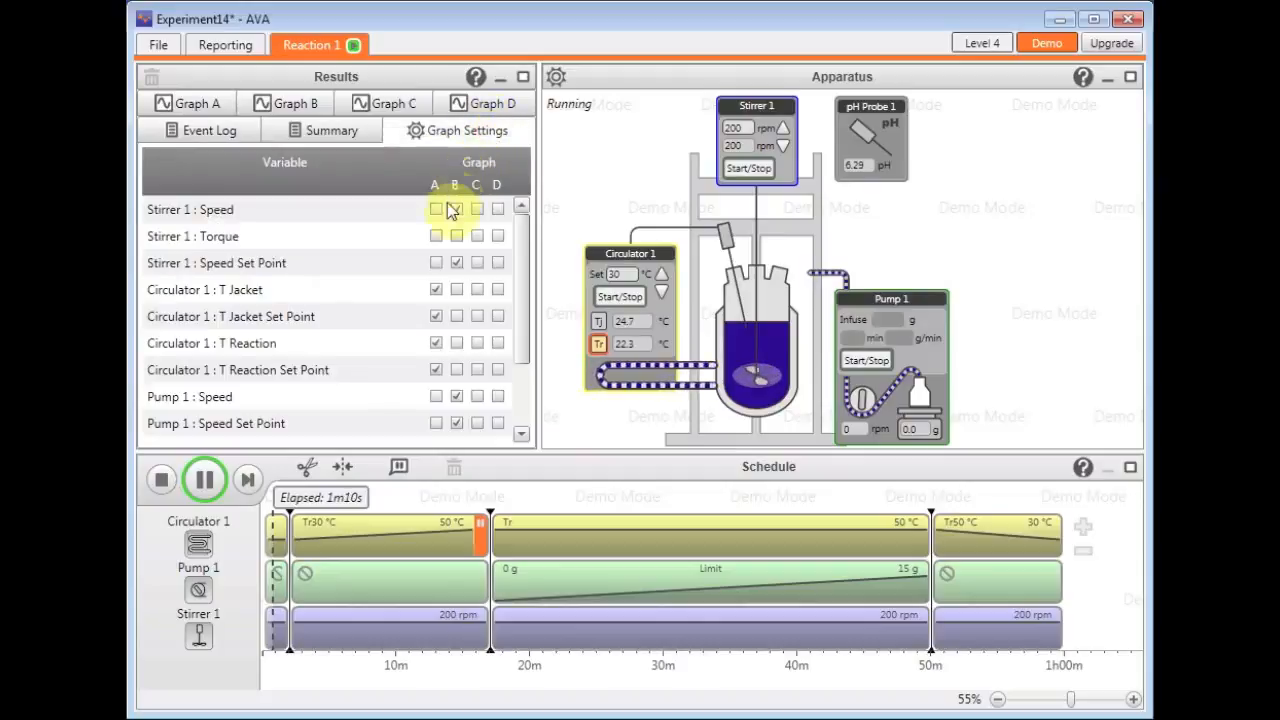
click(176, 104)
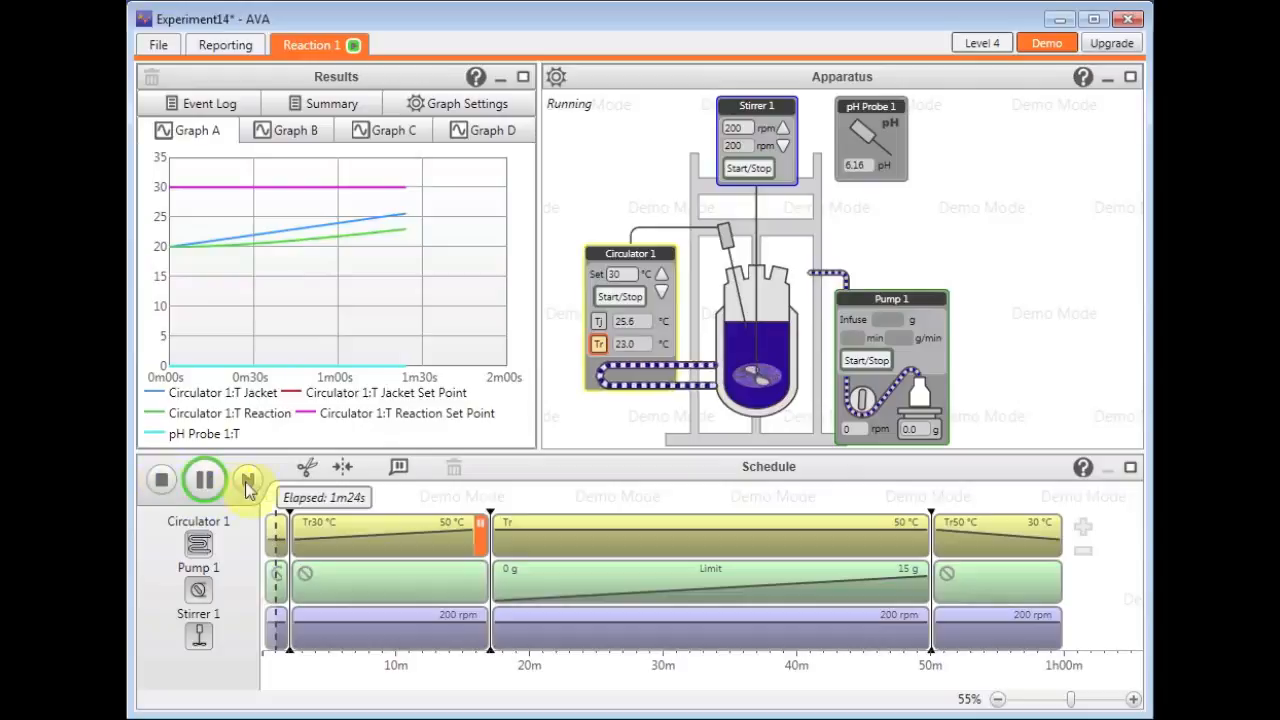
Step: Skip the running schedule ahead to its second stage and stop the run
click(252, 482)
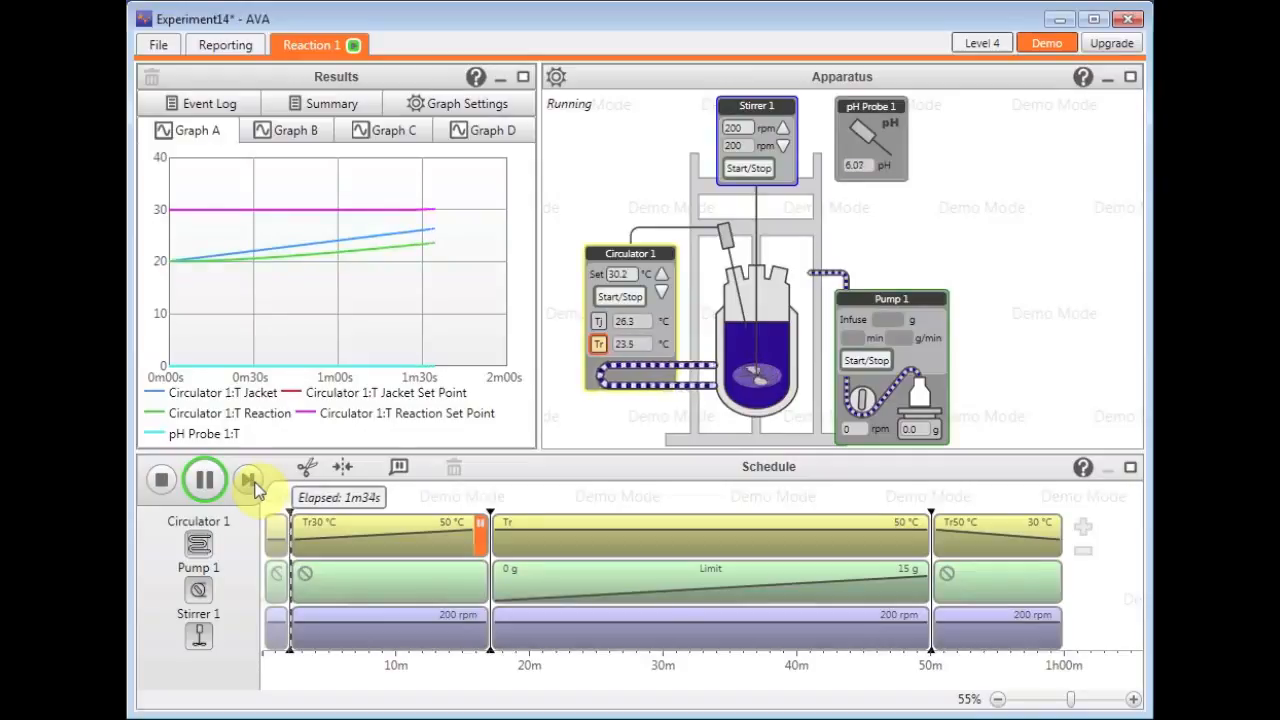
click(163, 481)
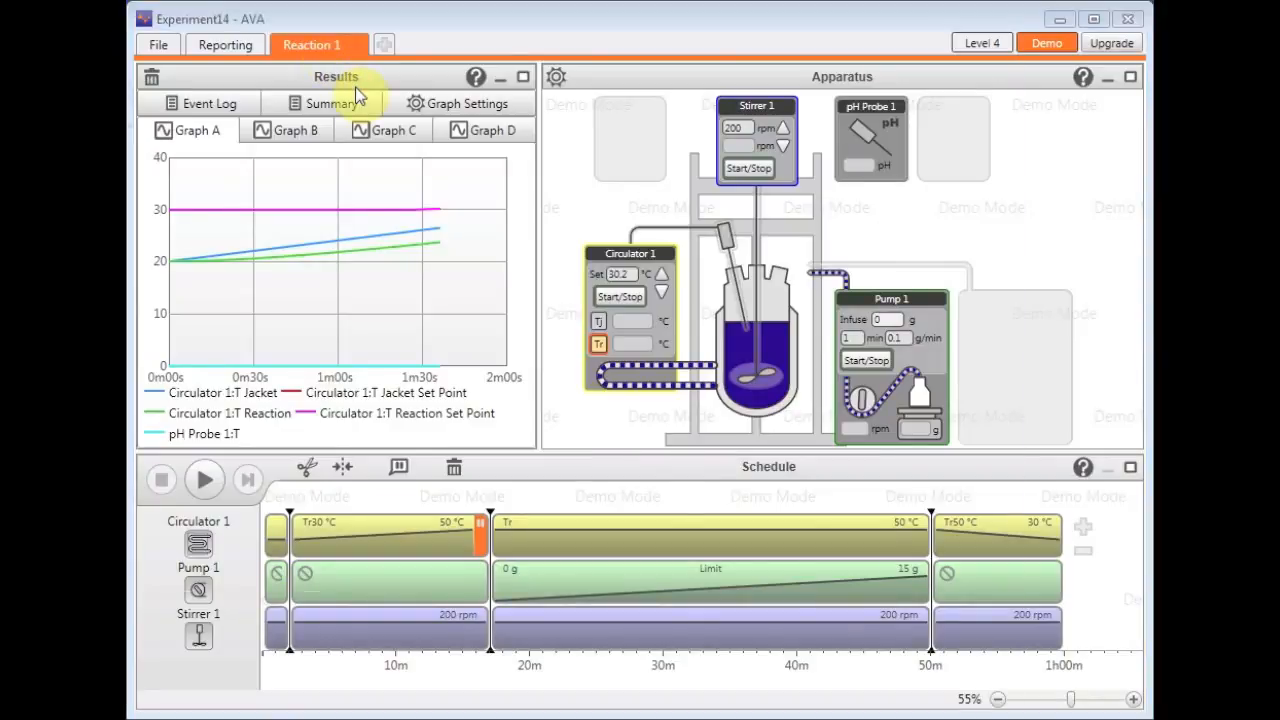
Step: Duplicate Reaction 1 in a new experiment and view the copy alongside the overview
key(Return)
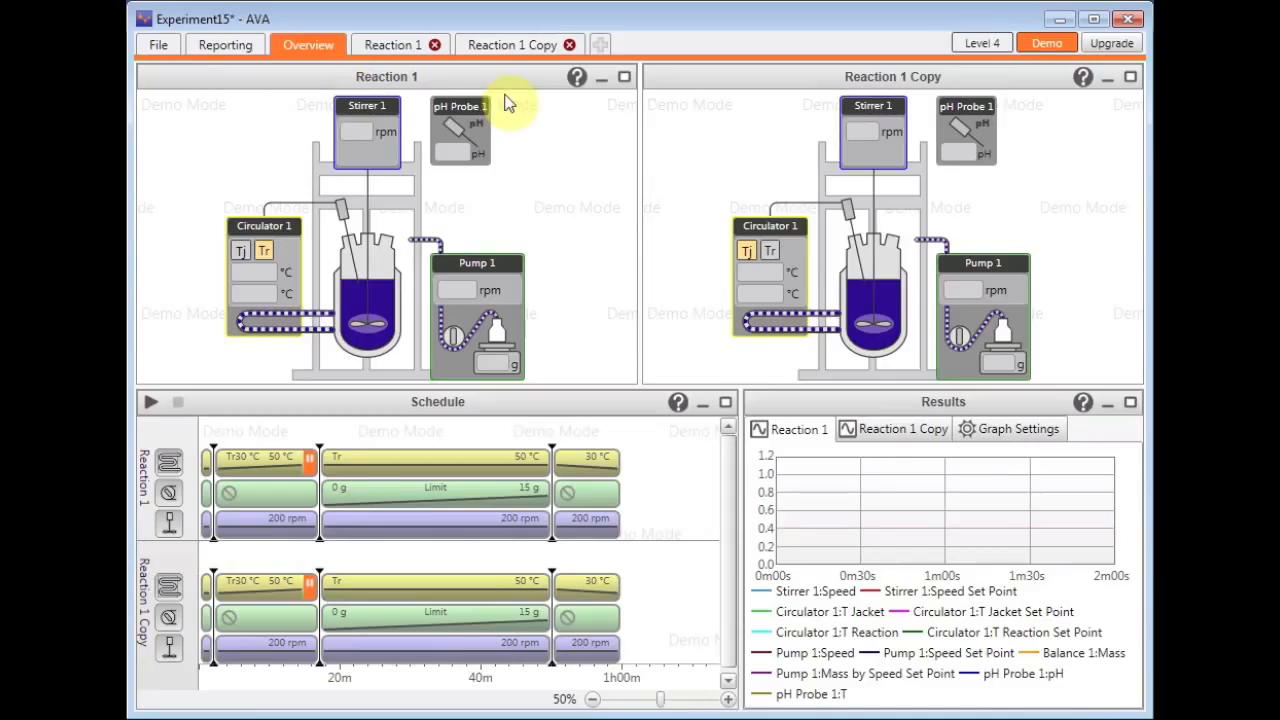
click(538, 48)
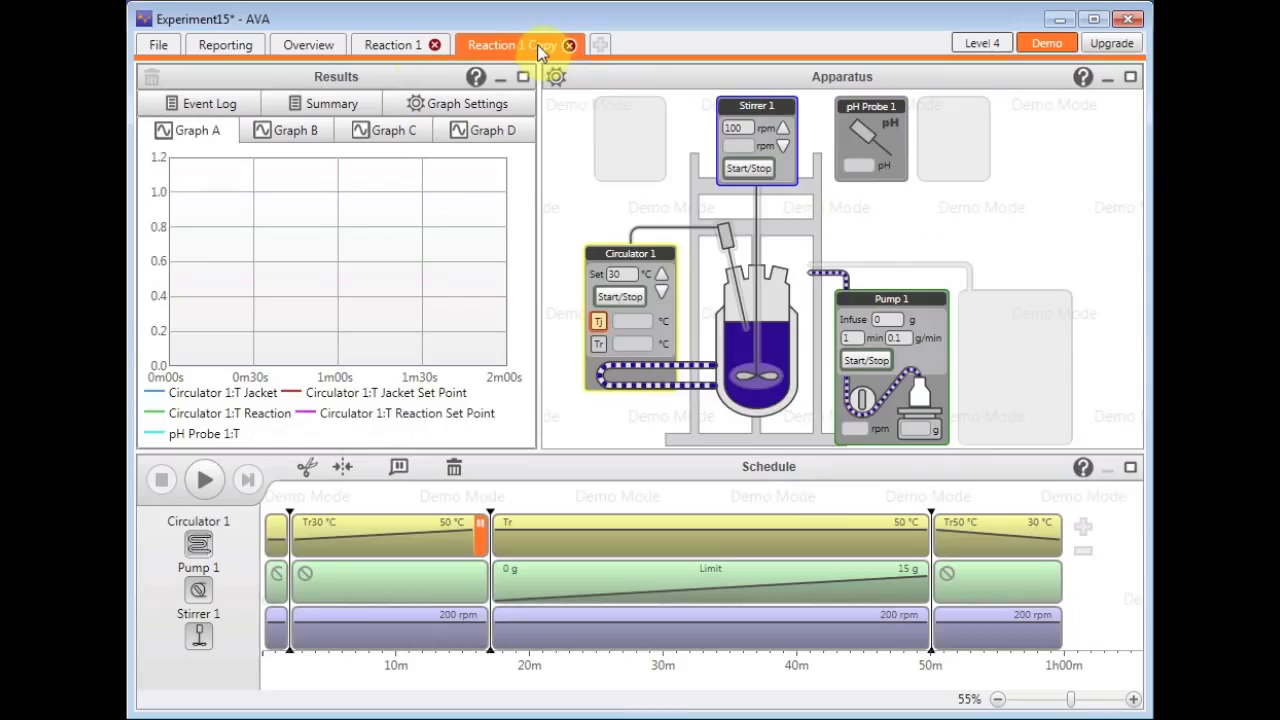
click(323, 50)
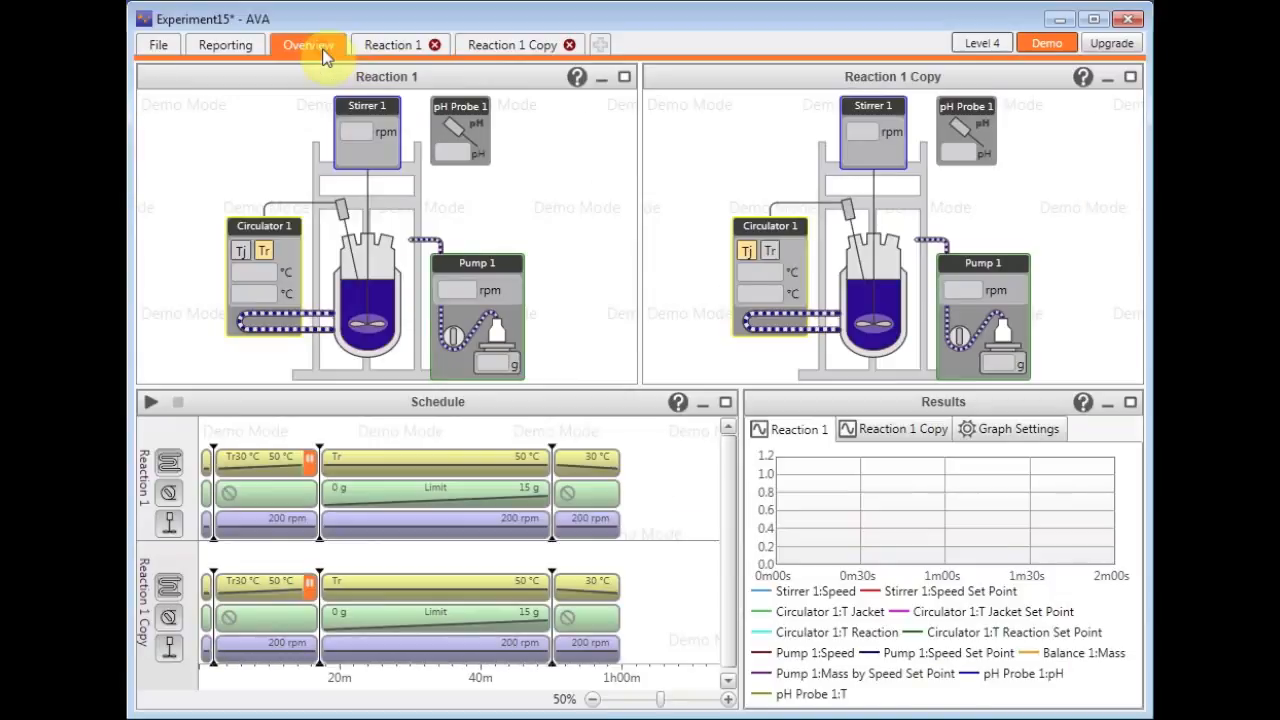
click(527, 49)
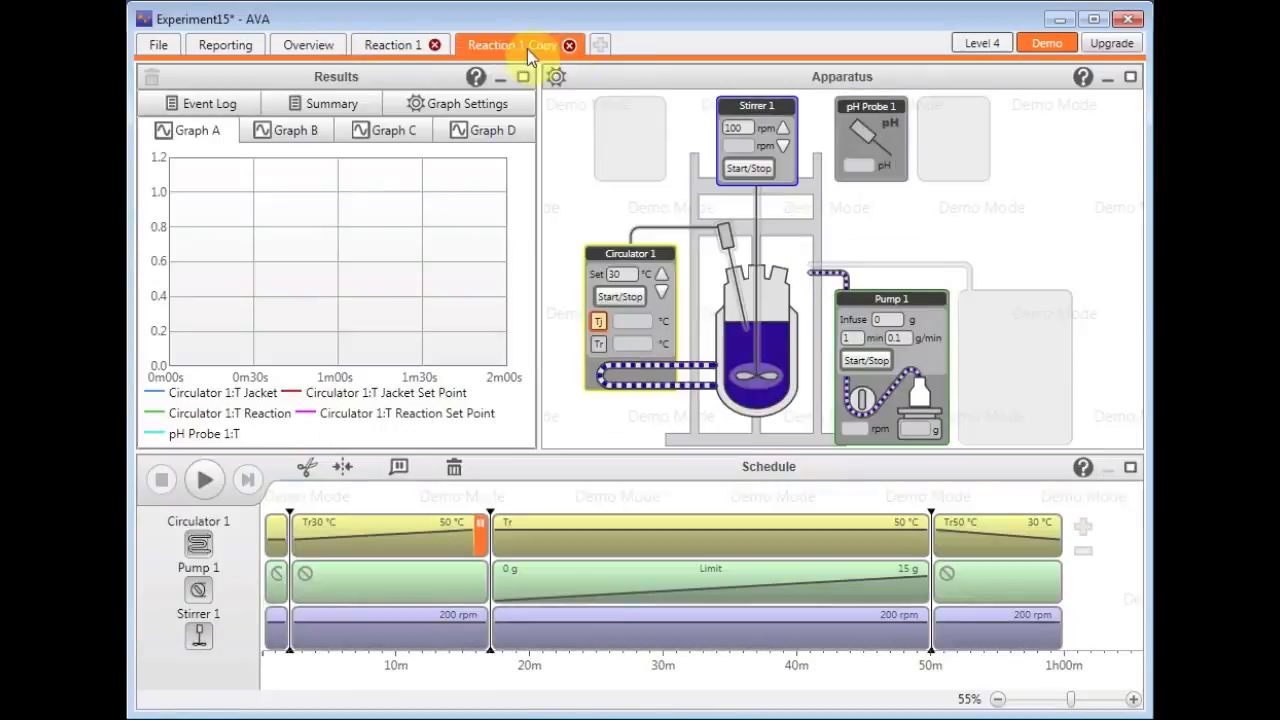
Step: Add another reaction using the single jacketed vessel setup without a stand from Circulator & Stirrer, and open its workspace
click(600, 46)
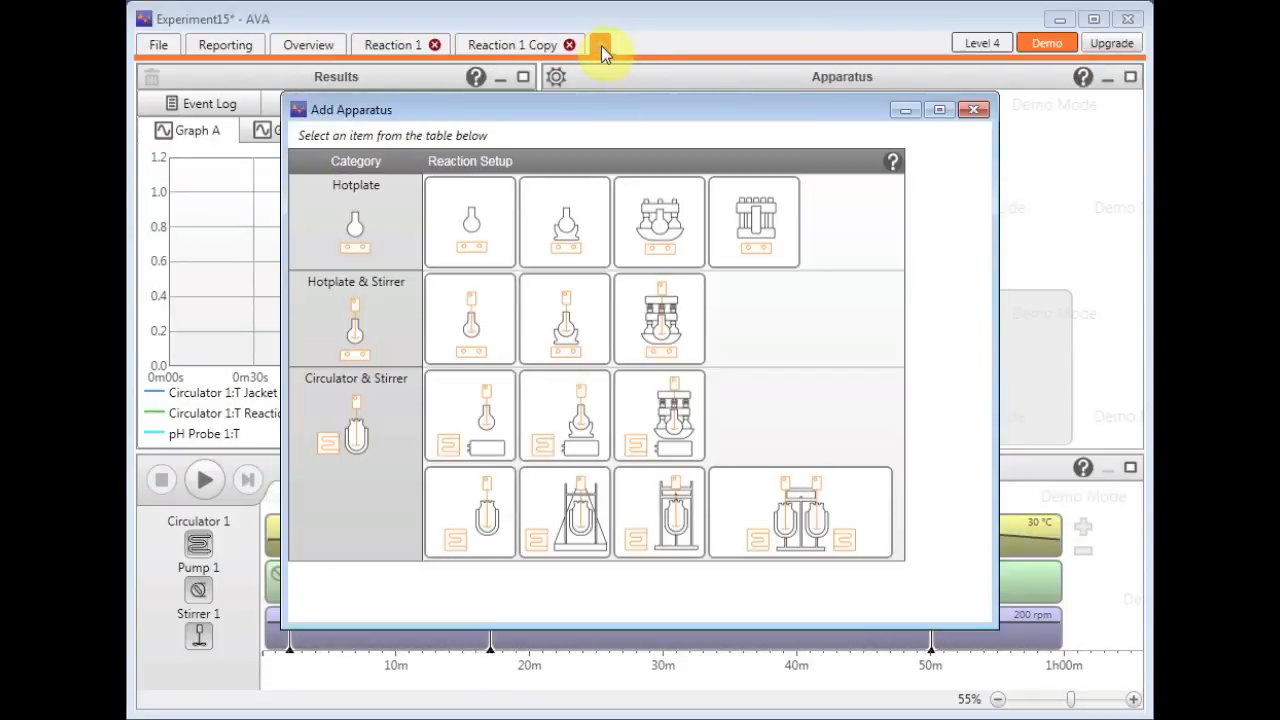
click(489, 510)
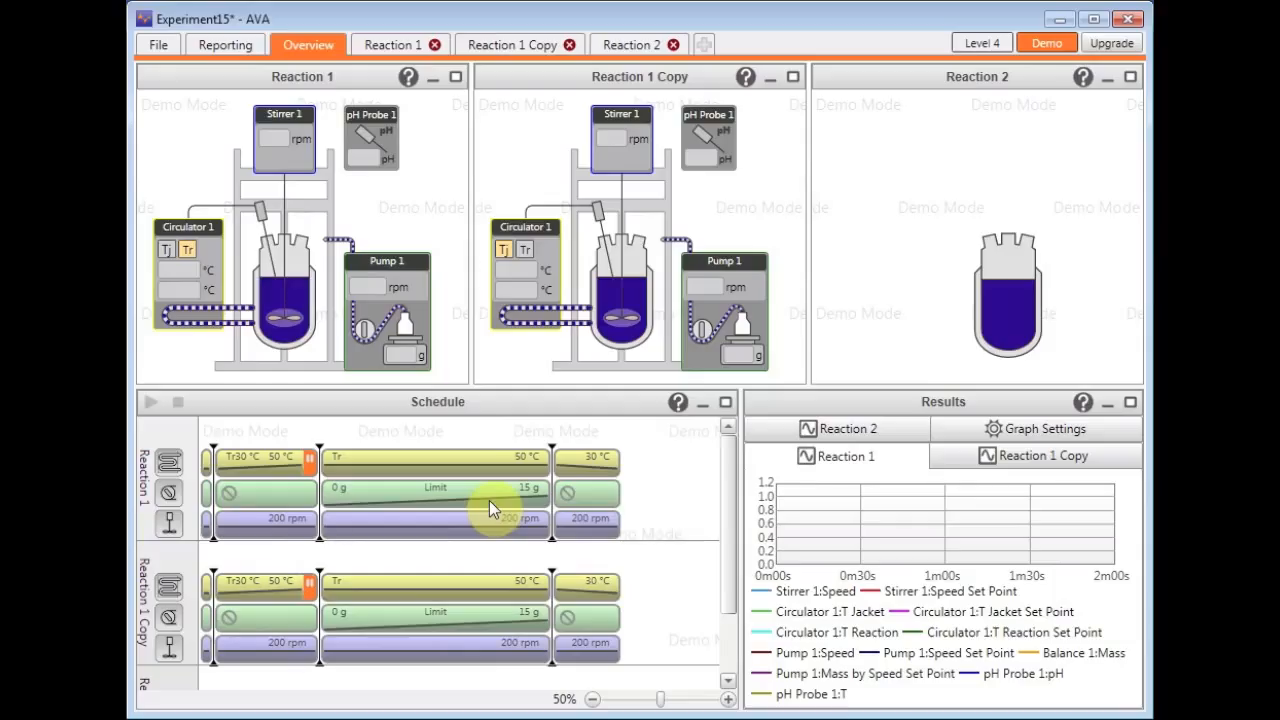
double_click(931, 260)
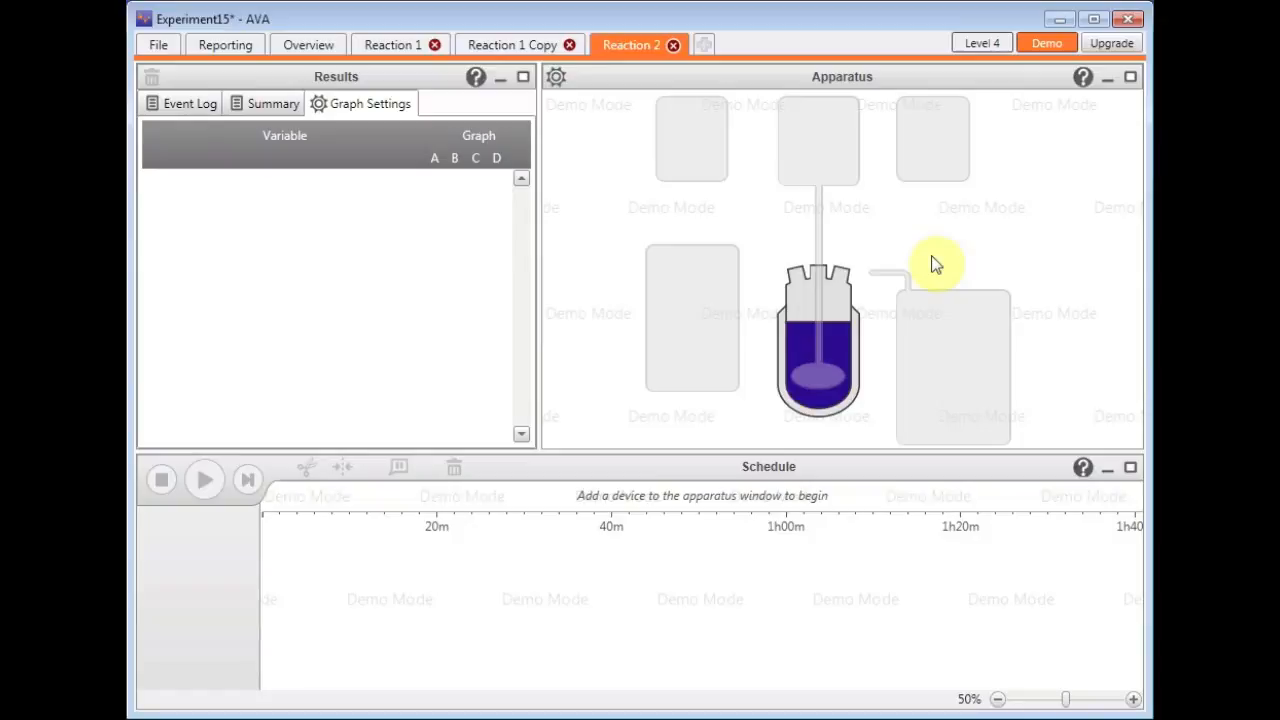
Step: Preview the experiment report with apparatus, schedule, graphs, event log and summary included, and read through it
click(230, 46)
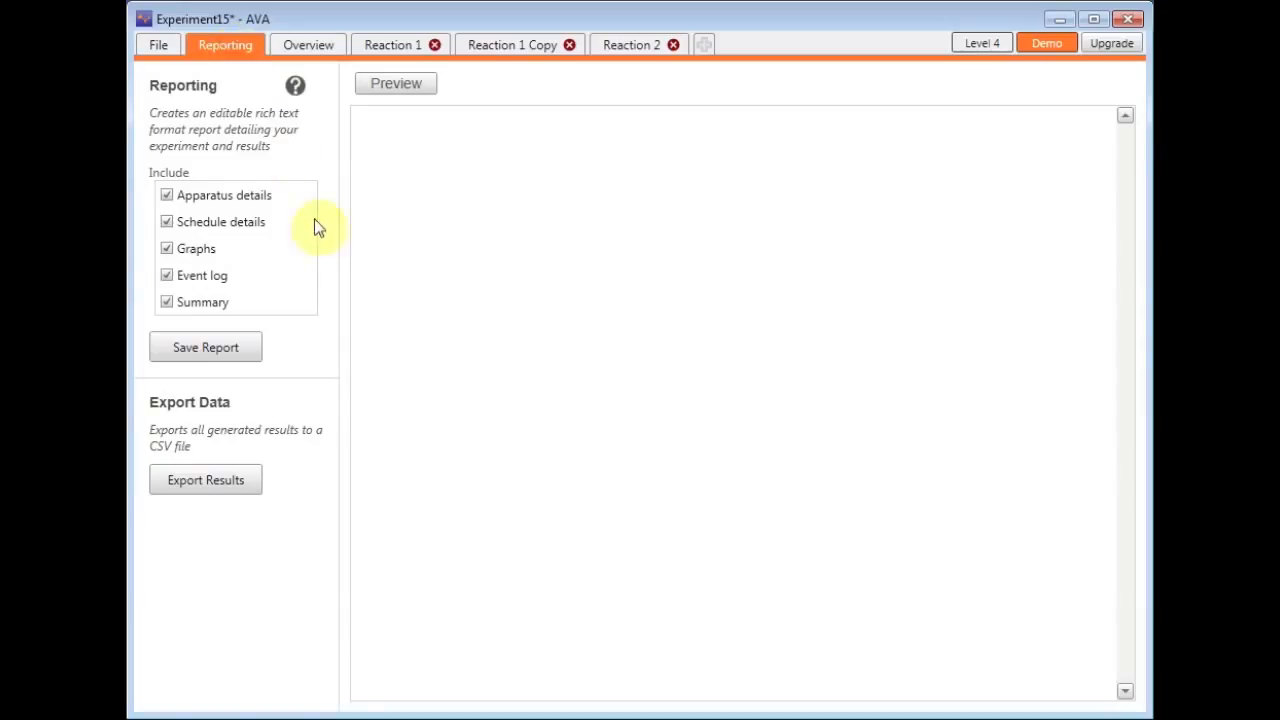
click(397, 88)
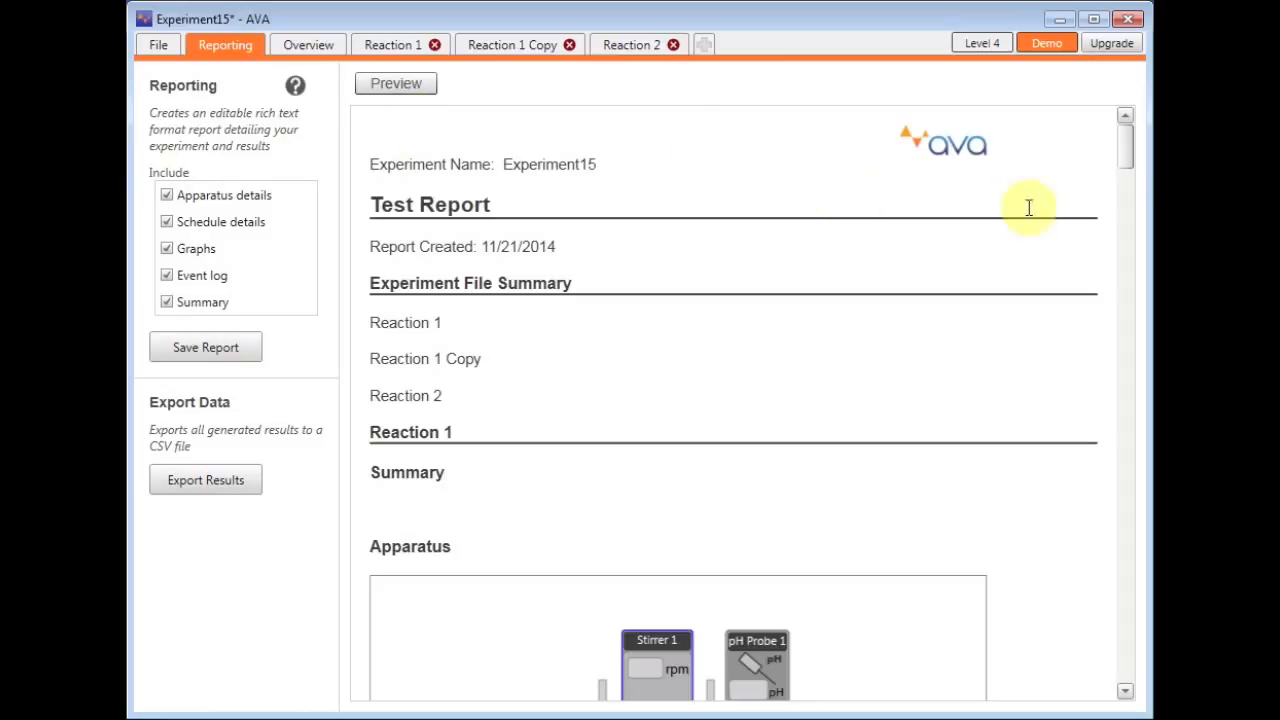
mouse_move(1128, 148)
mouse_down()
mouse_move(1120, 362)
mouse_move(1128, 229)
mouse_move(1114, 143)
mouse_up()
Step: Enable a displayed warning for Reaction 1's Circulator 1 T Reaction sensor with an upper limit of 51 °C
click(389, 47)
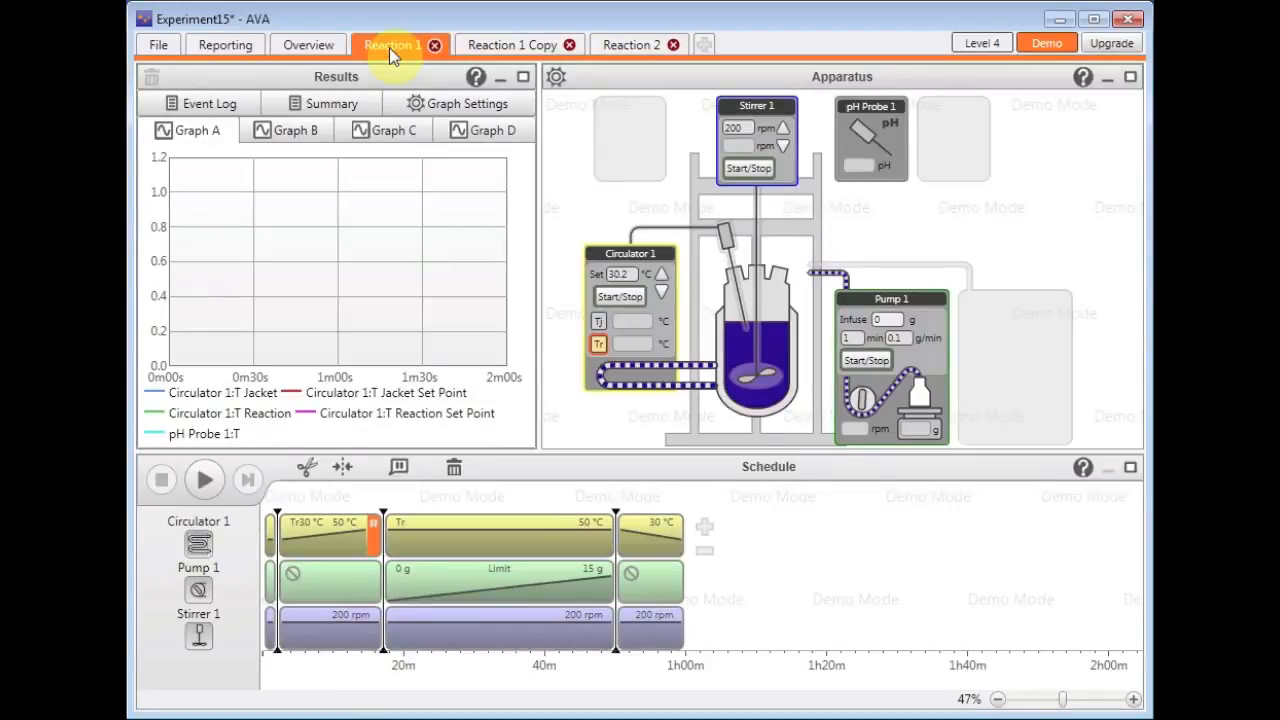
click(556, 82)
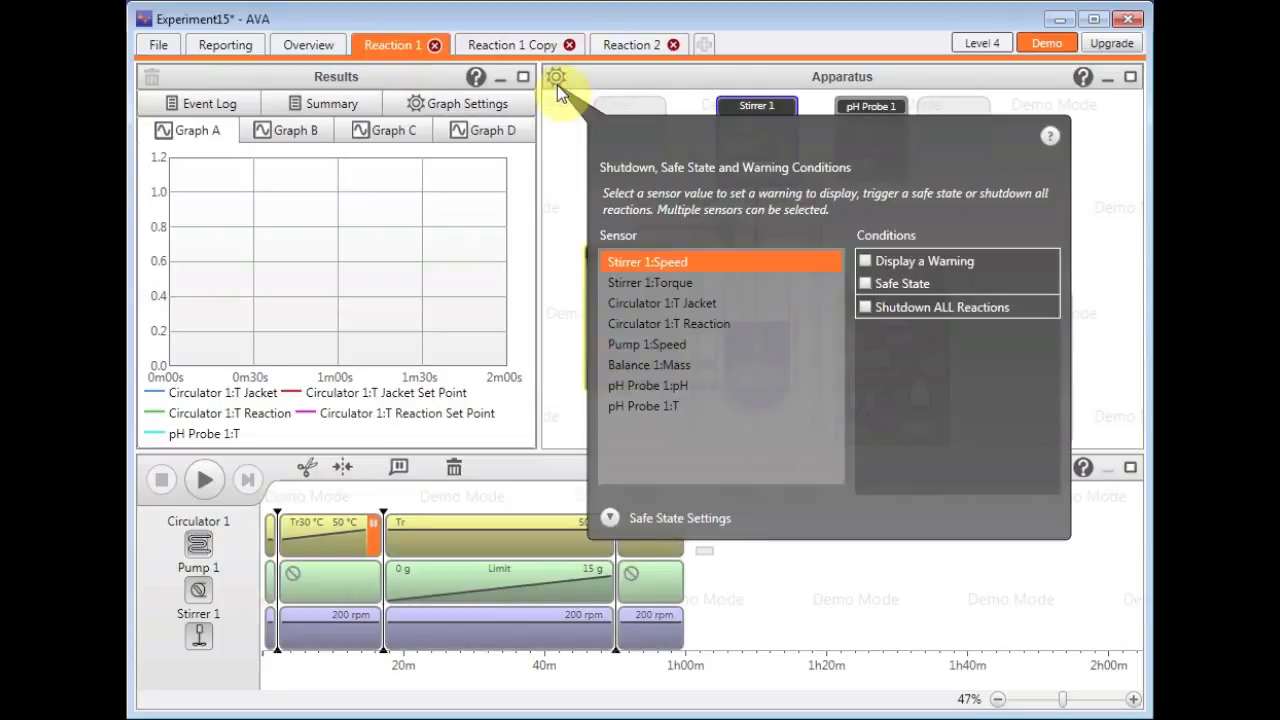
click(672, 329)
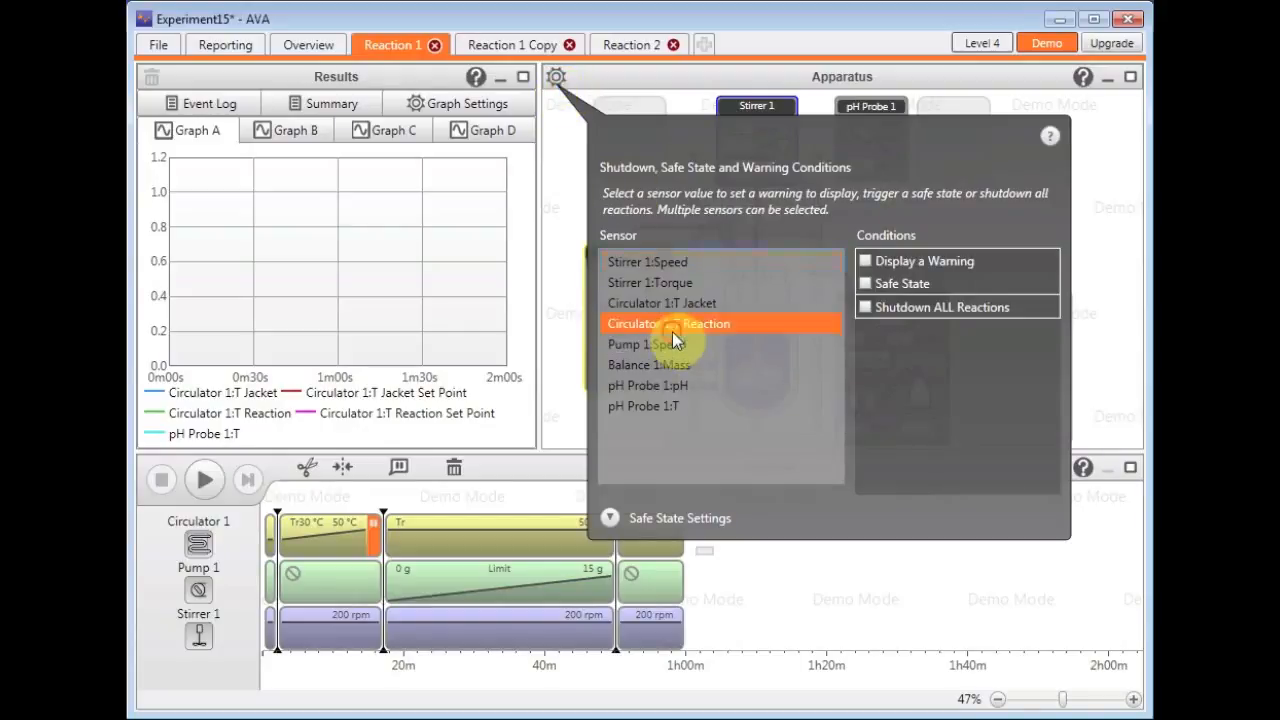
click(864, 262)
click(975, 287)
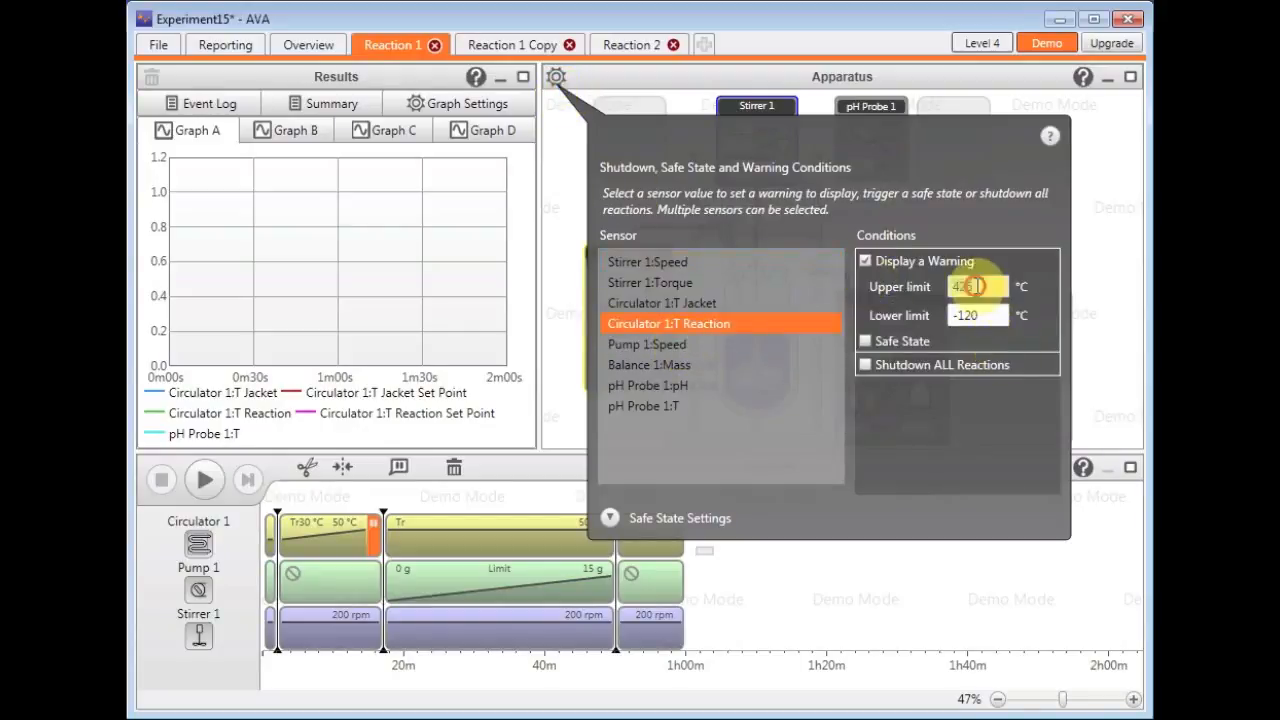
text(51)
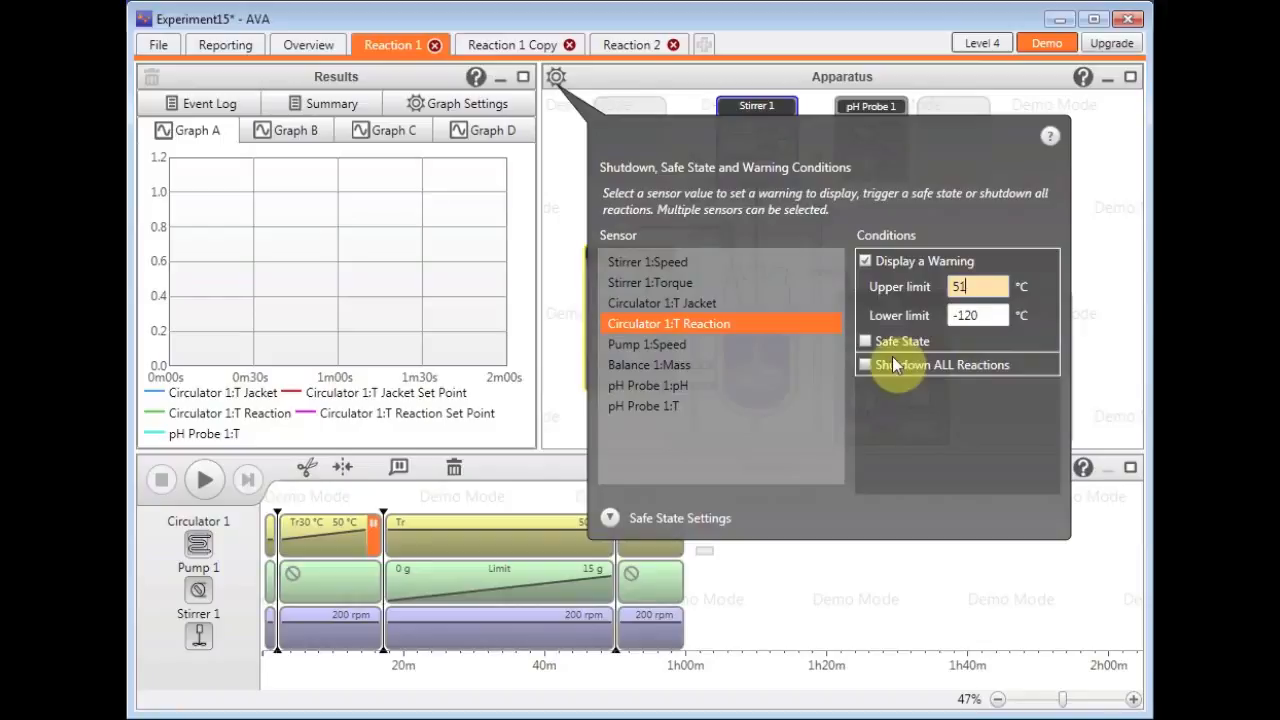
Step: Enable the safe state condition for the Circulator 1 T Reaction sensor with an upper limit of 60 °C
click(866, 343)
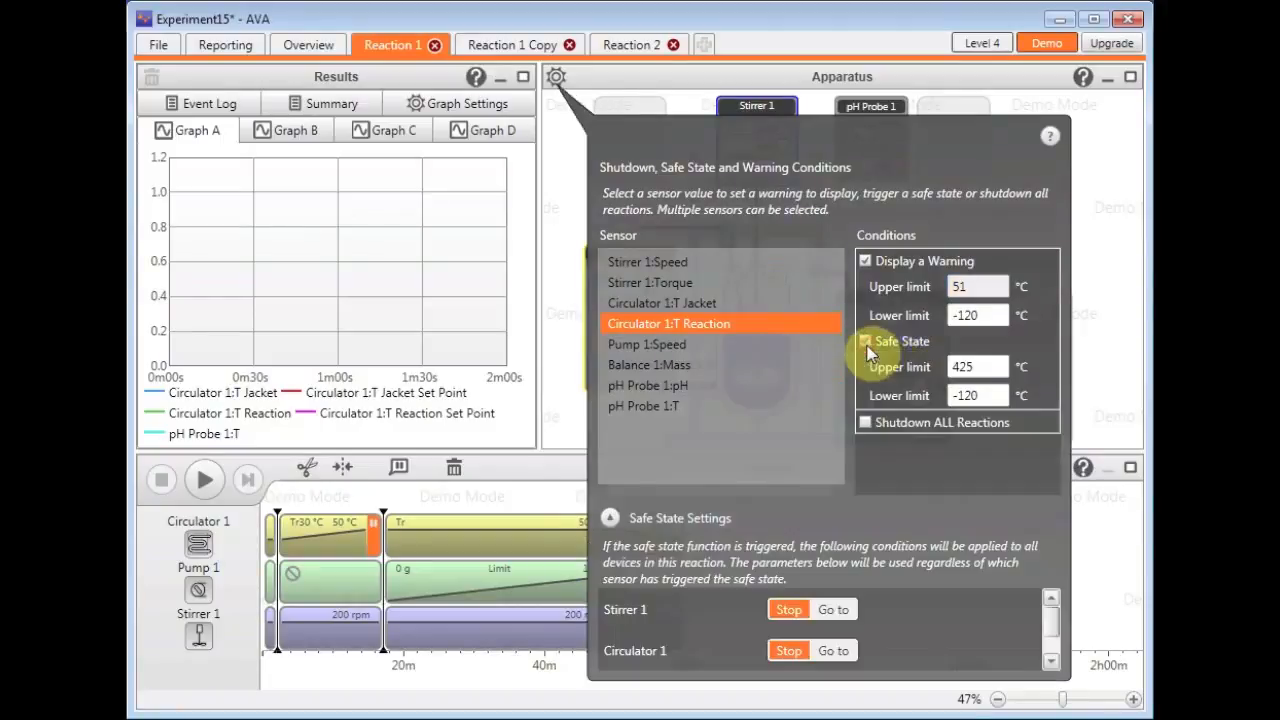
click(962, 367)
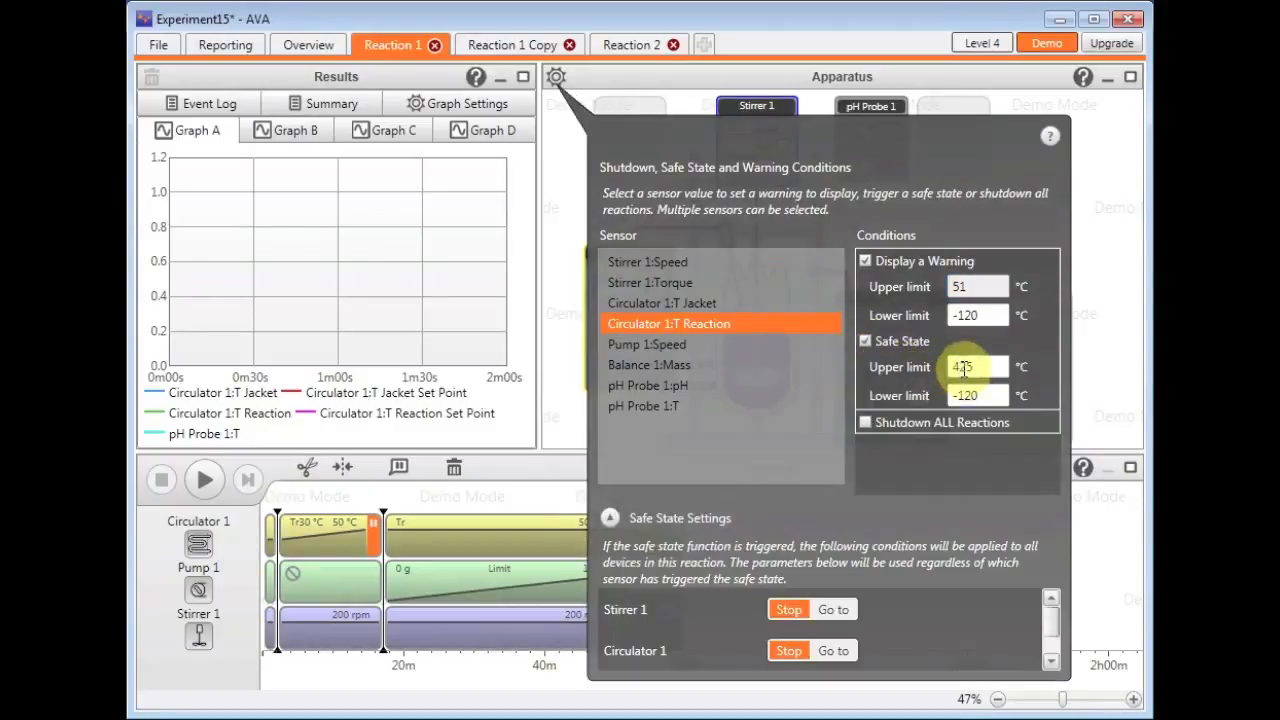
double_click(962, 367)
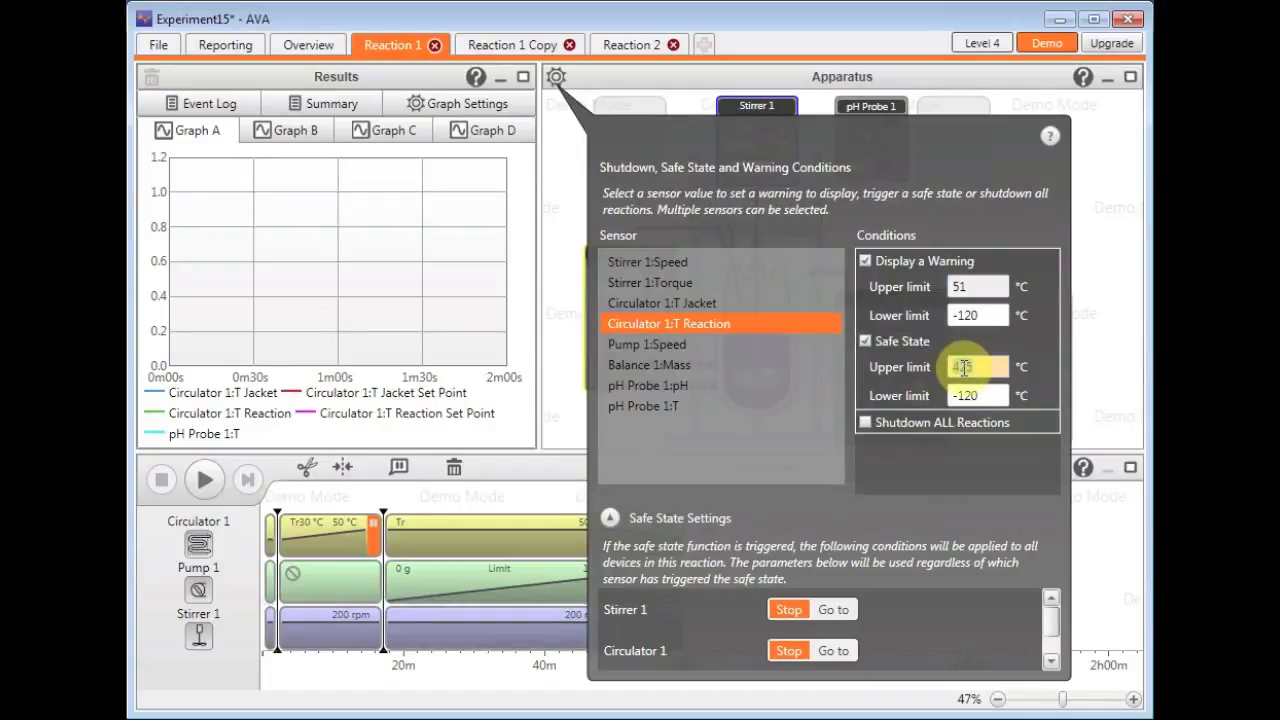
text(60)
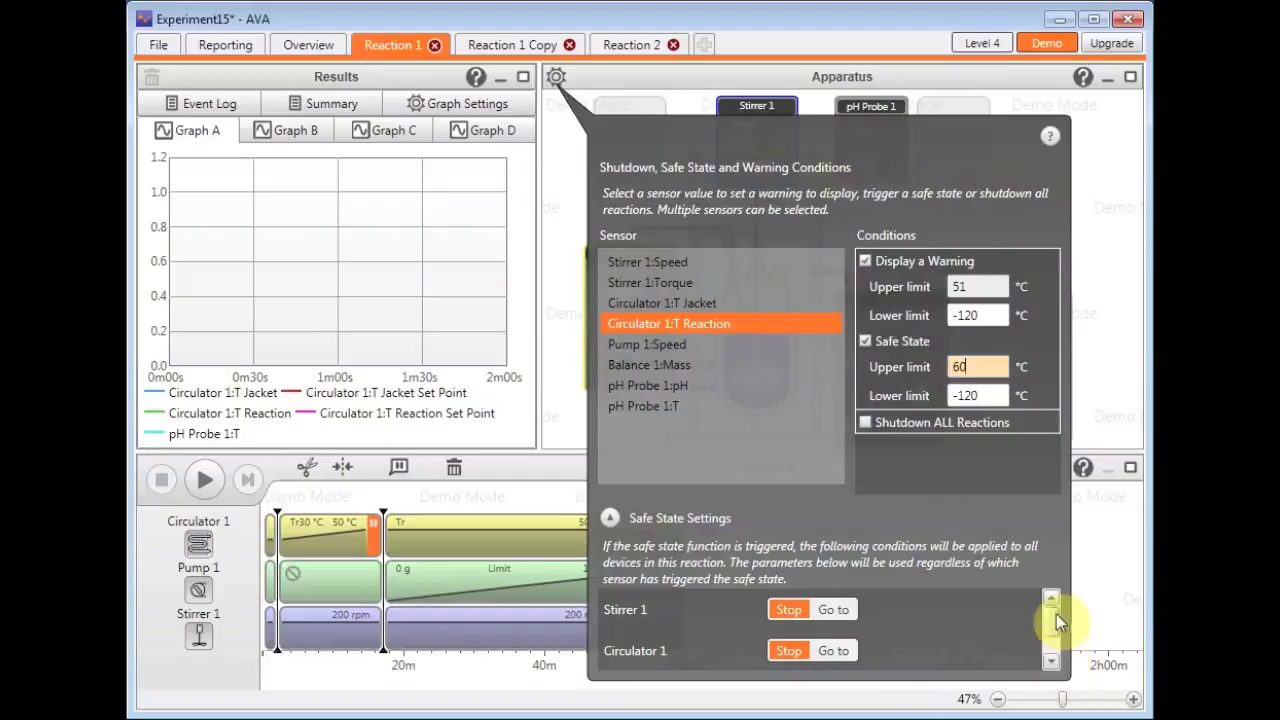
Step: Configure the safe state so Stirrer 1 goes to 100 rpm and Circulator 1 goes to a T Jacket of 20 °C, then close the conditions settings
click(830, 609)
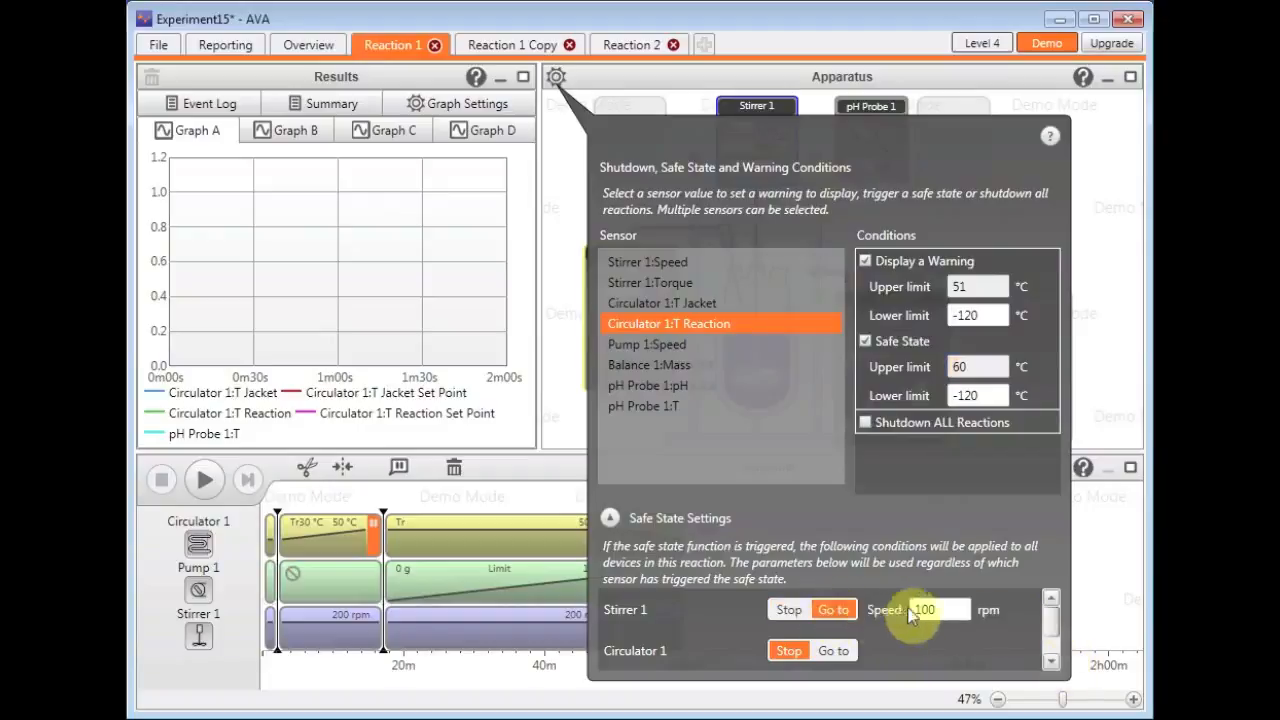
click(833, 652)
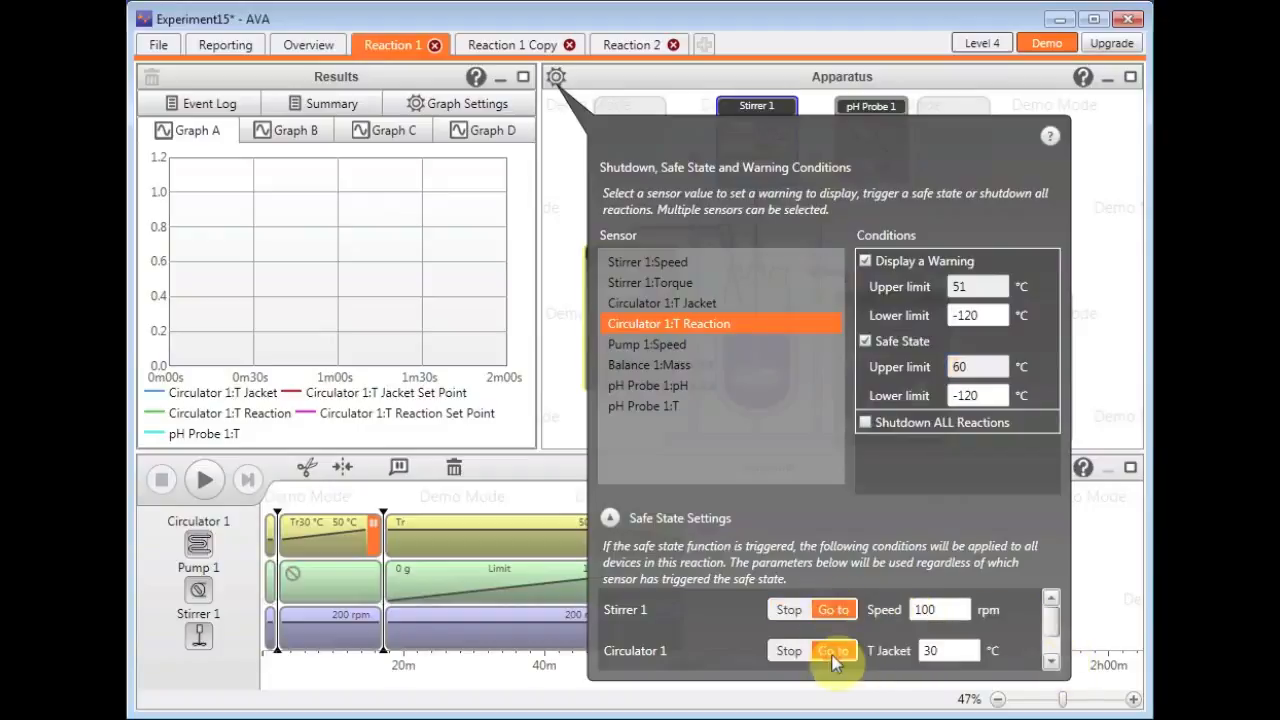
double_click(950, 650)
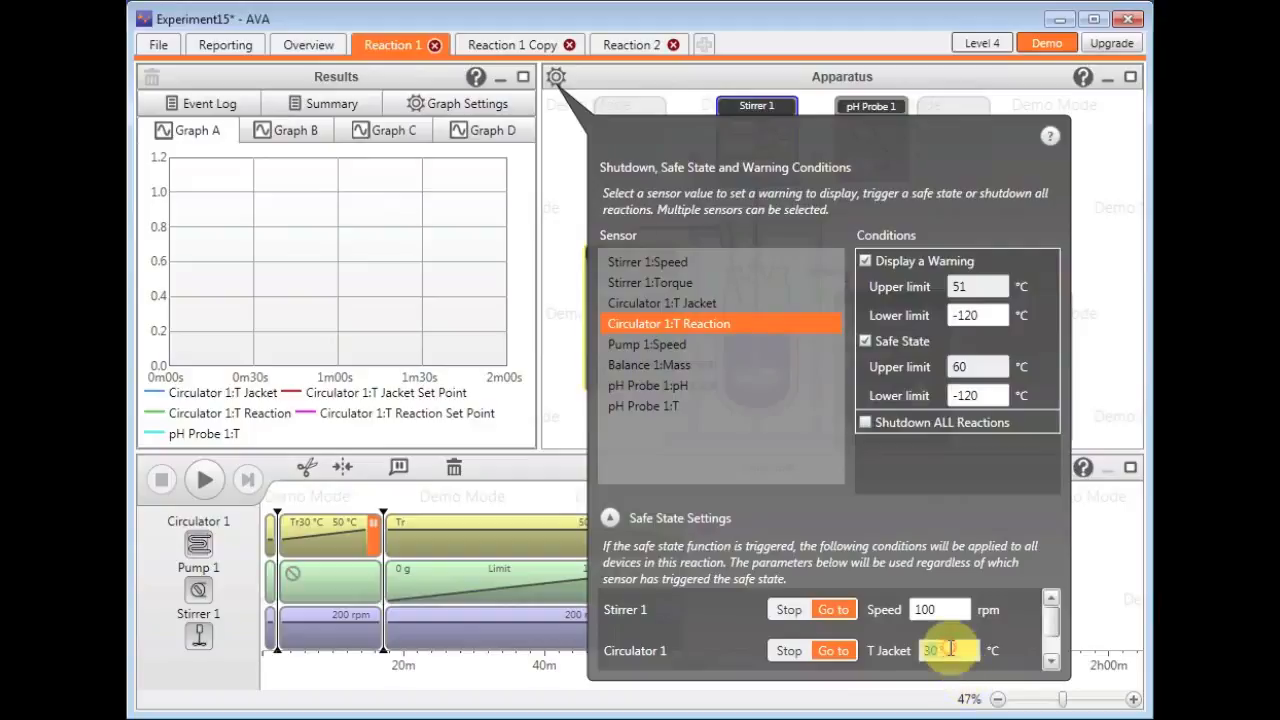
text(20)
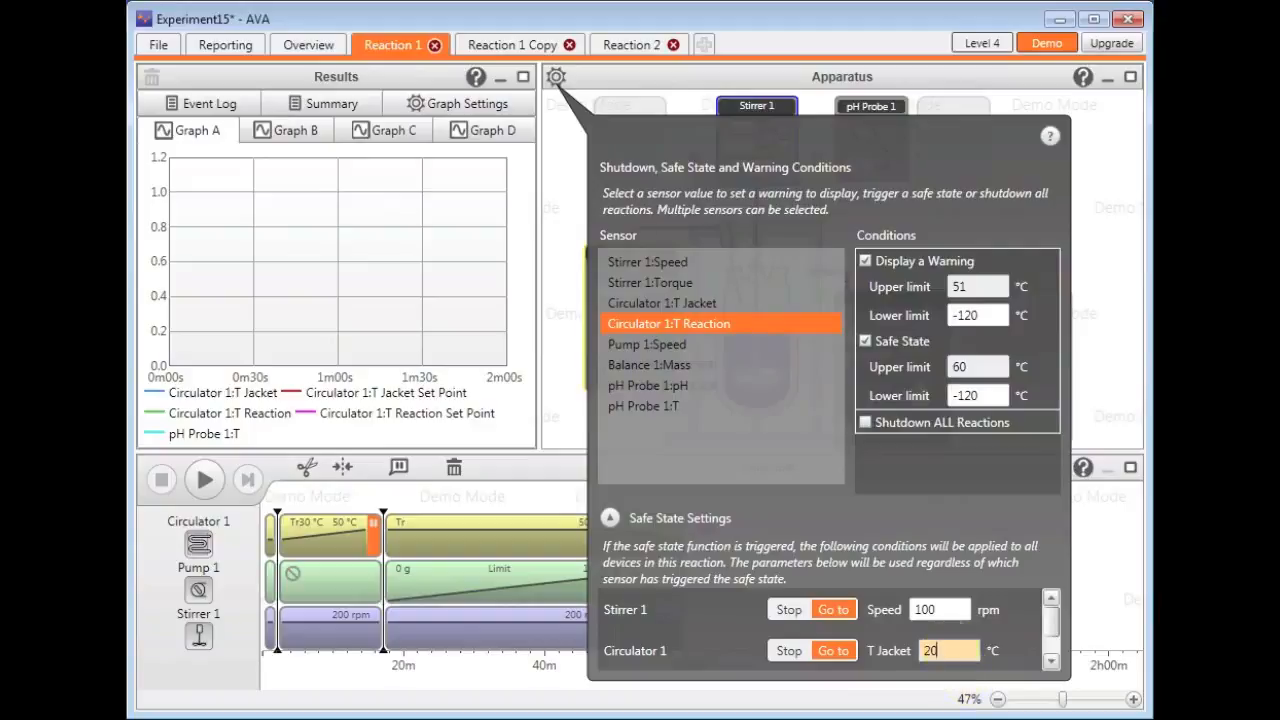
click(1051, 645)
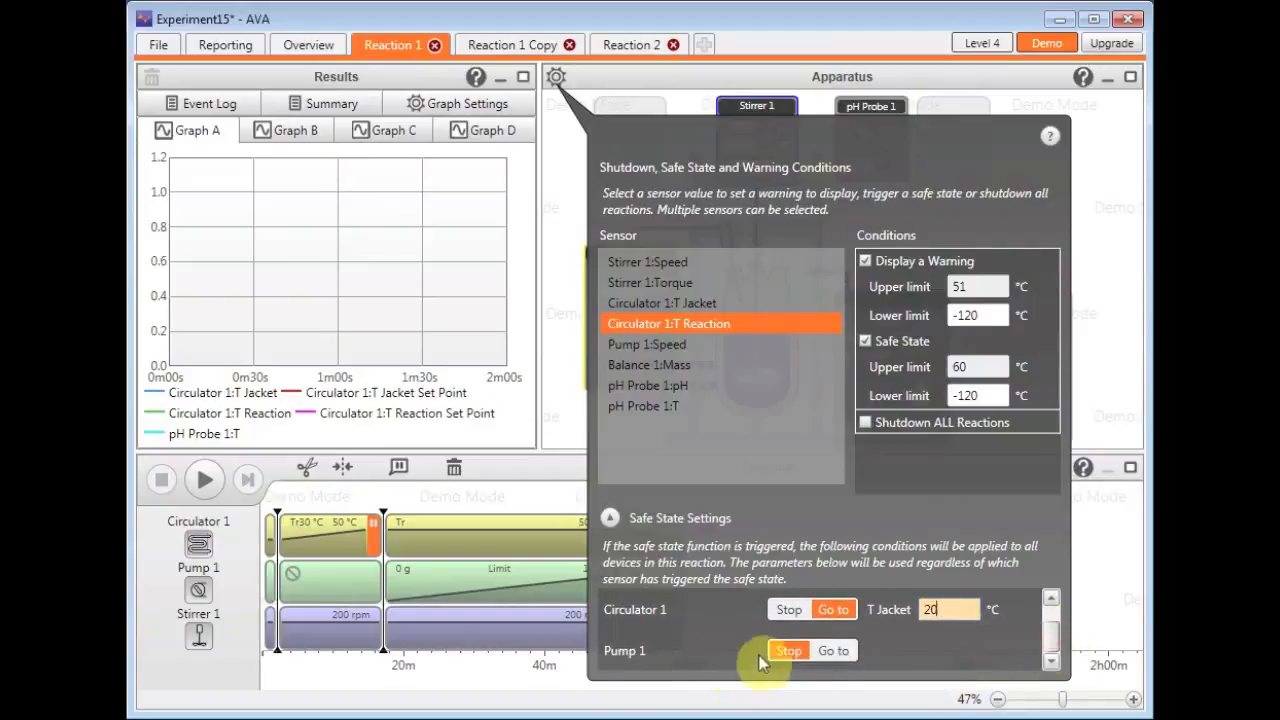
click(1051, 600)
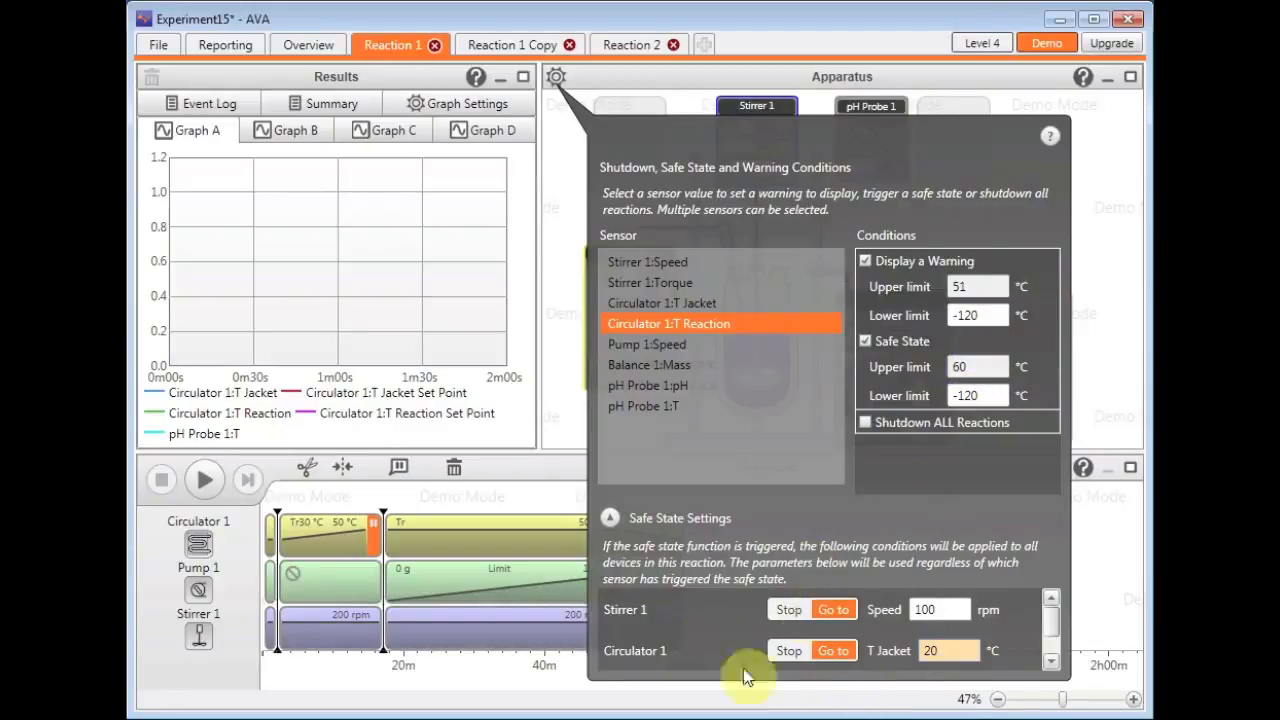
click(558, 421)
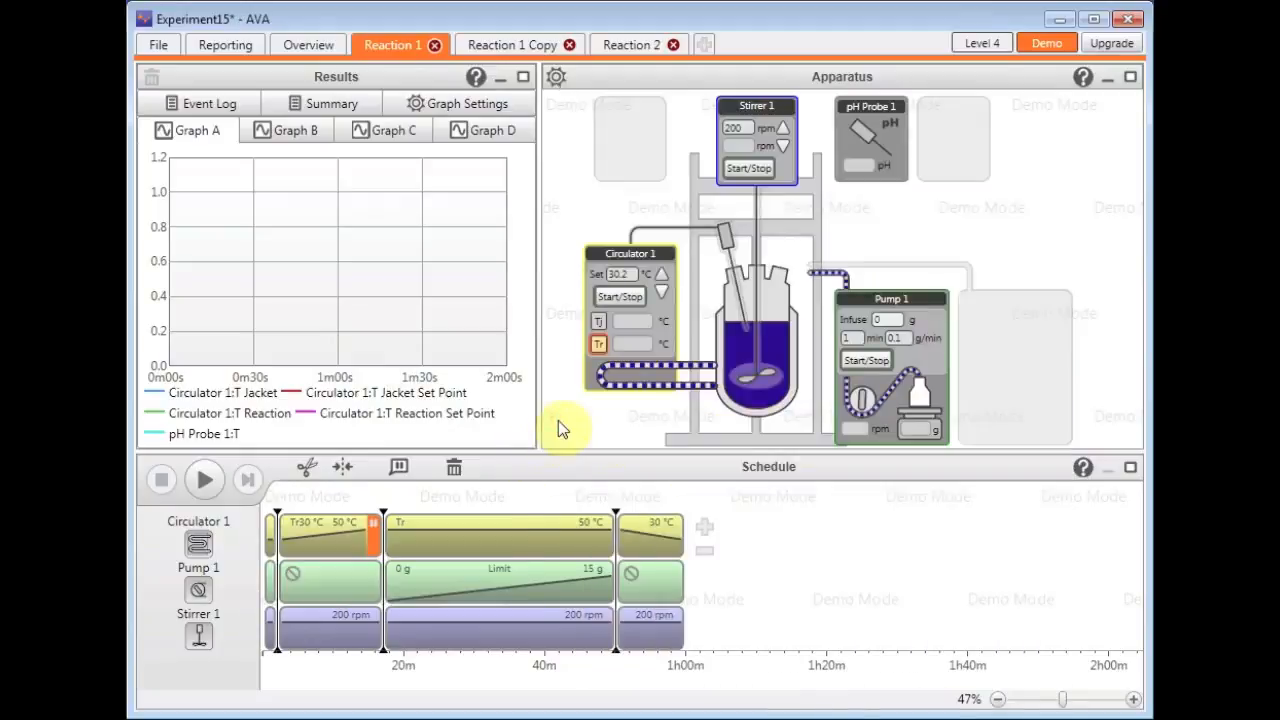